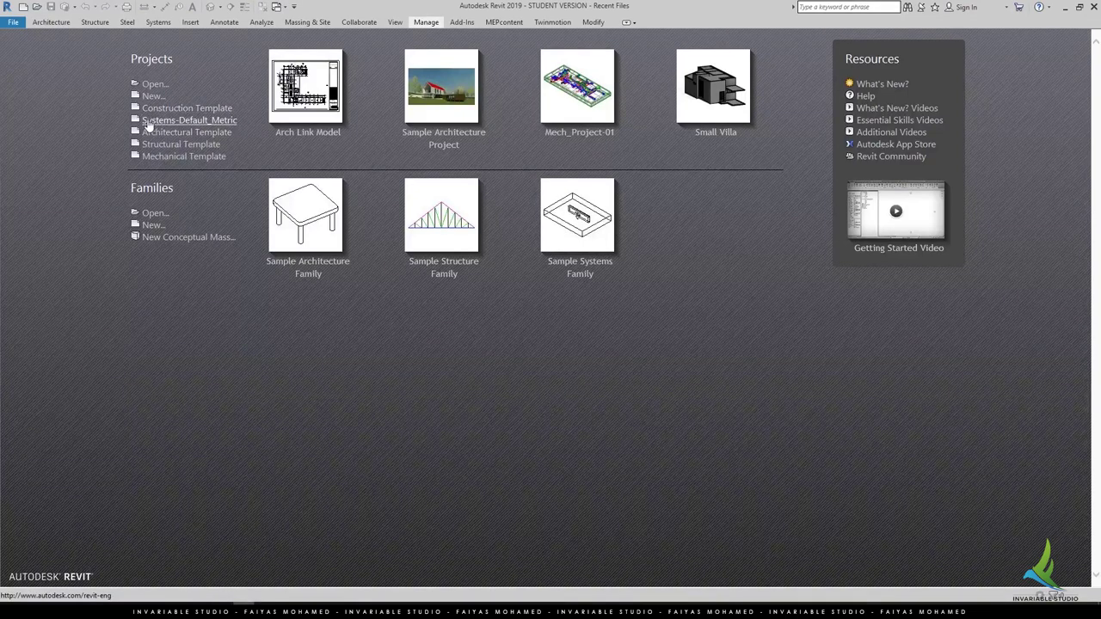
Step: Start a Systems-Default_Metric project and link Arch Link Model.rvt from the Samples folder
{"action": "left_click", "coordinate": [144, 213]}
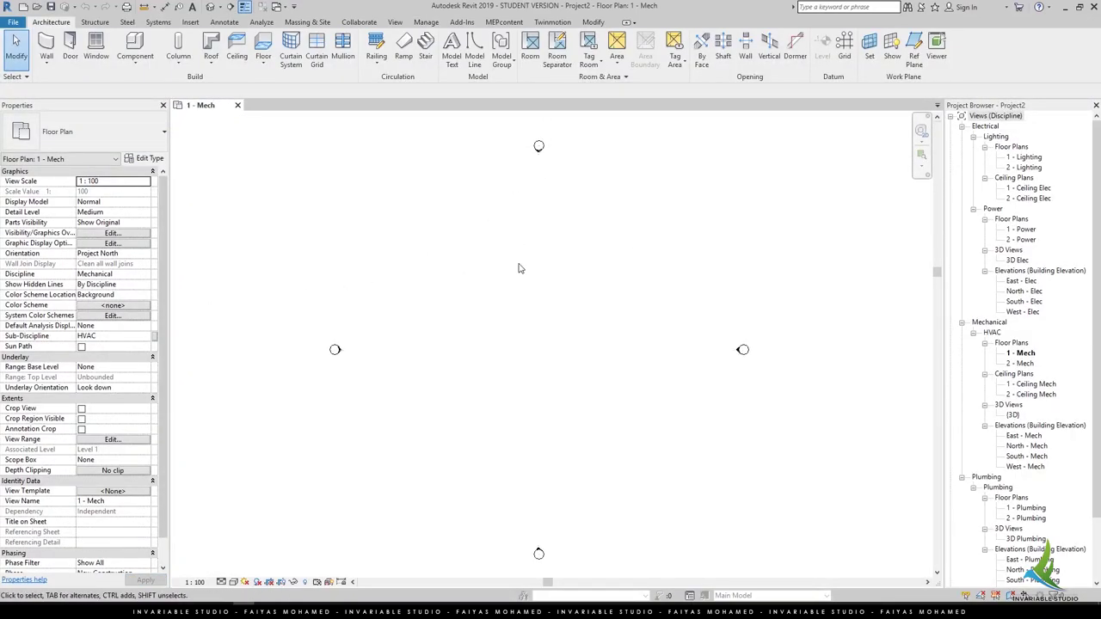
{"action": "left_click", "coordinate": [191, 22]}
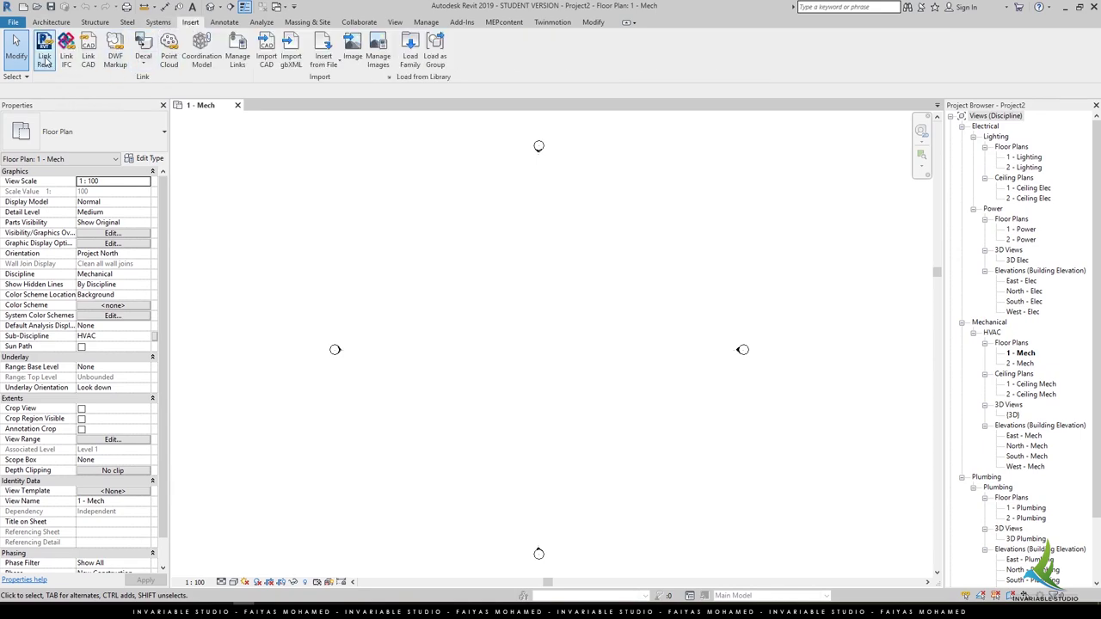
{"action": "left_click", "coordinate": [44, 52]}
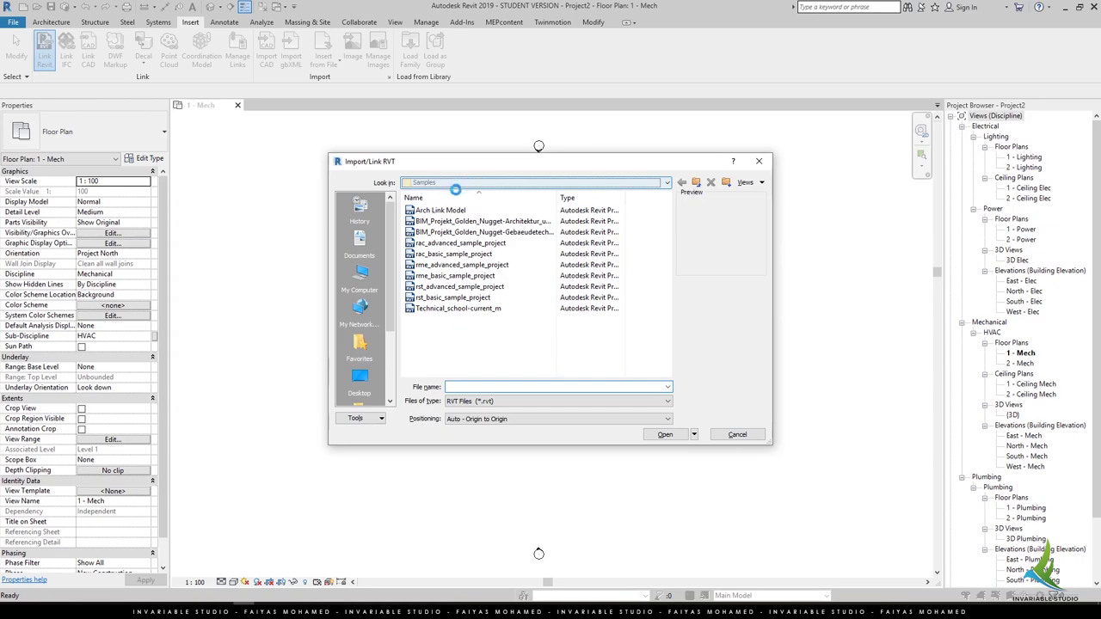
{"action": "left_click", "coordinate": [455, 184]}
{"action": "scroll", "coordinate": [454, 225], "scroll_direction": "up", "scroll_amount": 1}
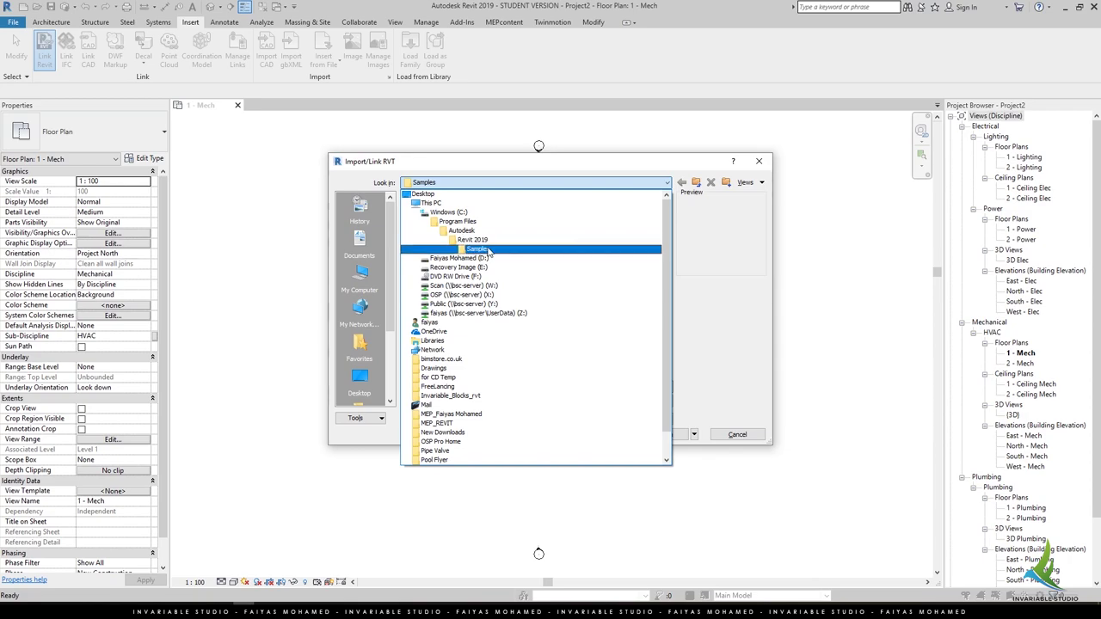
{"action": "left_click", "coordinate": [488, 251]}
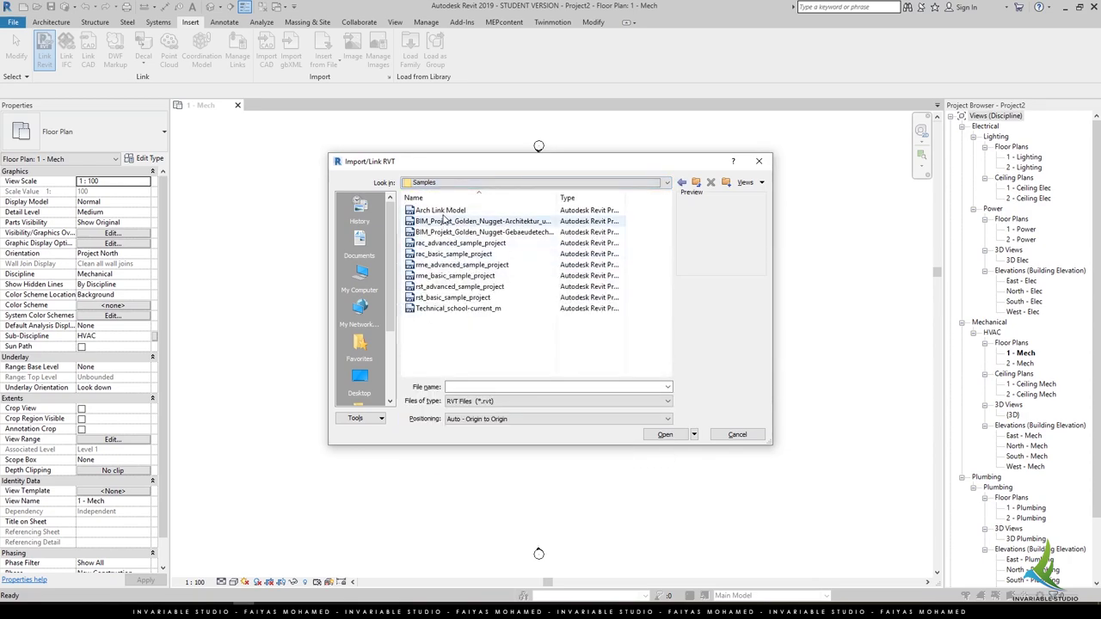
{"action": "left_click", "coordinate": [443, 212]}
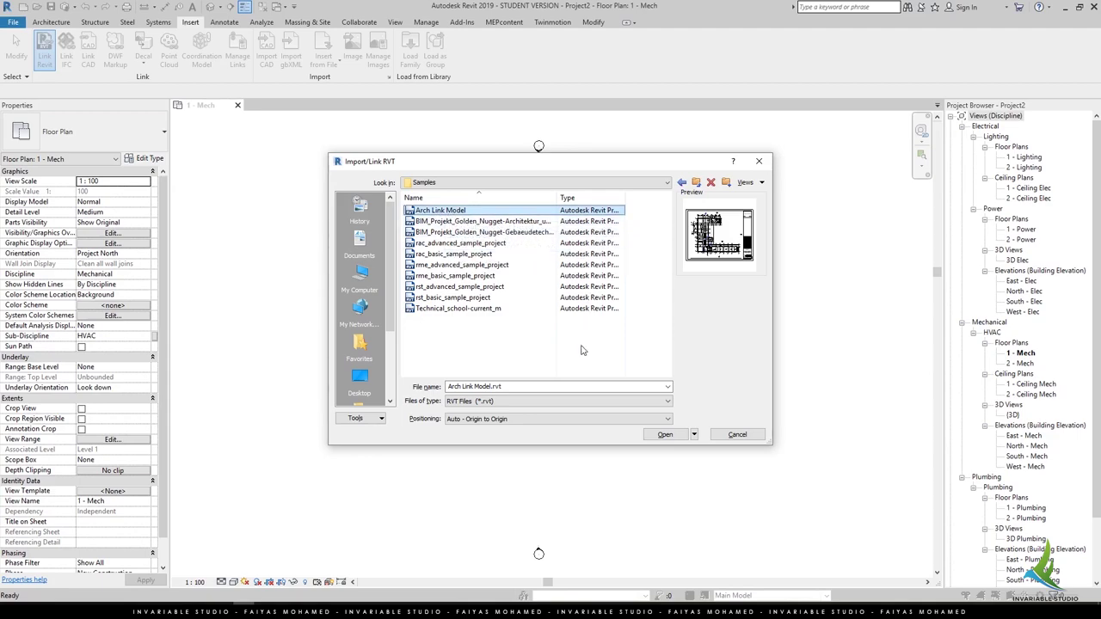
{"action": "left_click", "coordinate": [675, 435]}
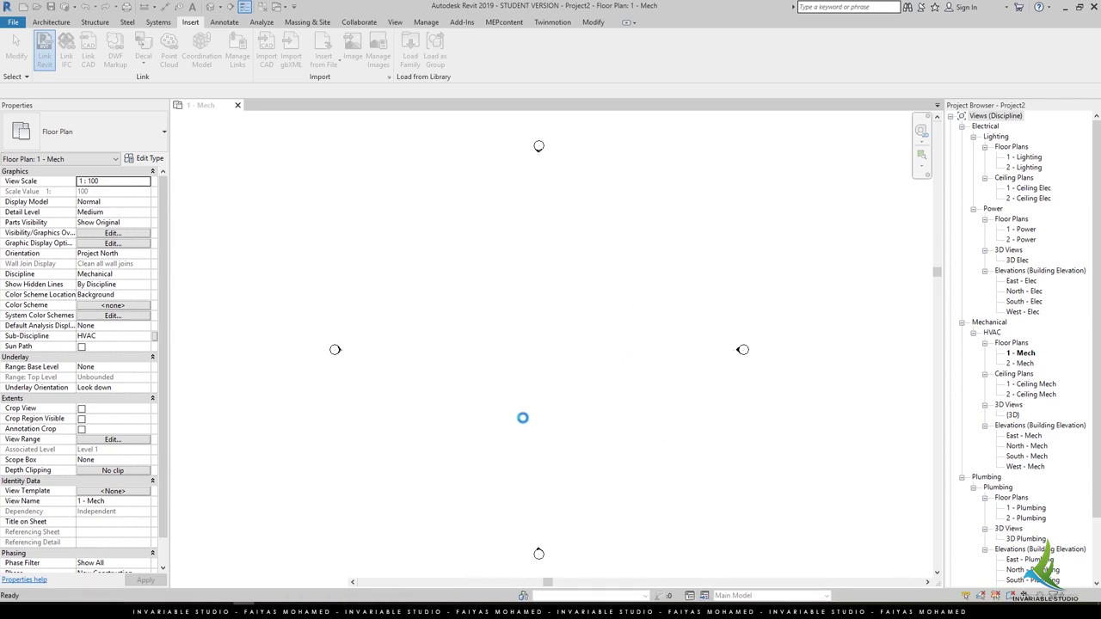
Step: Turn on Room Bounding in the linked Arch Link Model's type properties
{"action": "scroll", "coordinate": [522, 420], "scroll_direction": "down", "scroll_amount": 2}
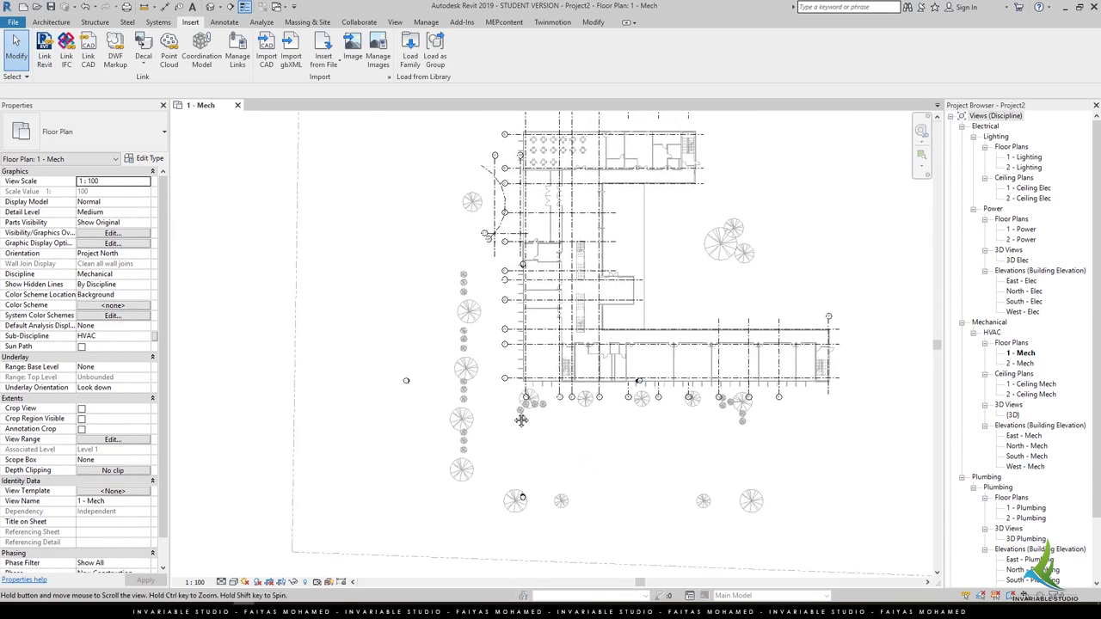
{"action": "middle_click_drag", "start_coordinate": [521, 420], "coordinate": [378, 395]}
{"action": "scroll", "coordinate": [536, 311], "scroll_direction": "down", "scroll_amount": 2}
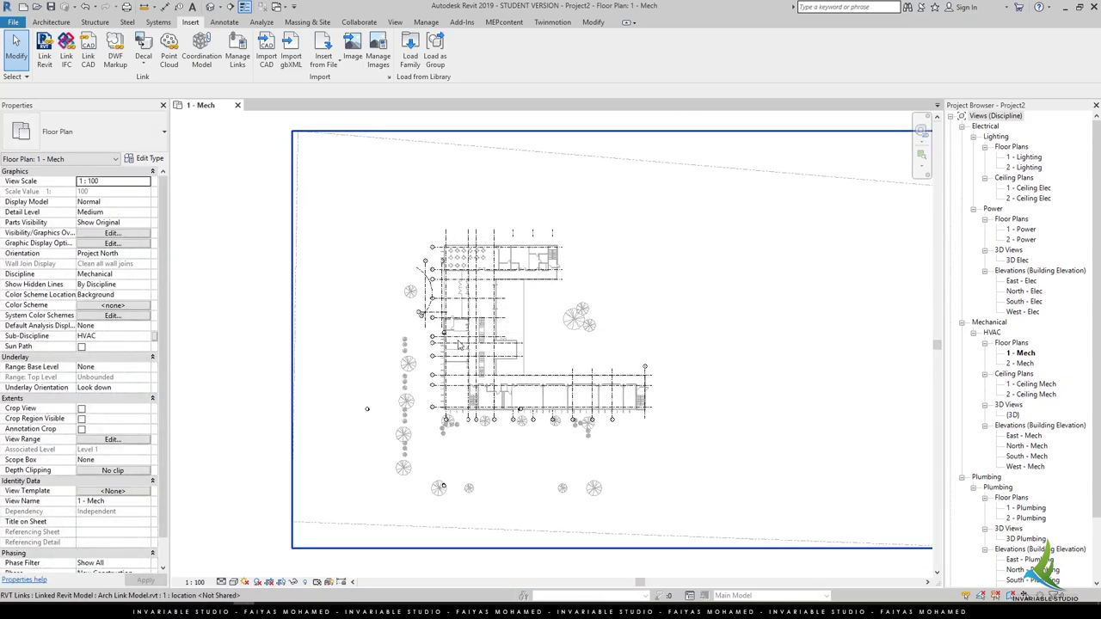
{"action": "left_click", "coordinate": [484, 277]}
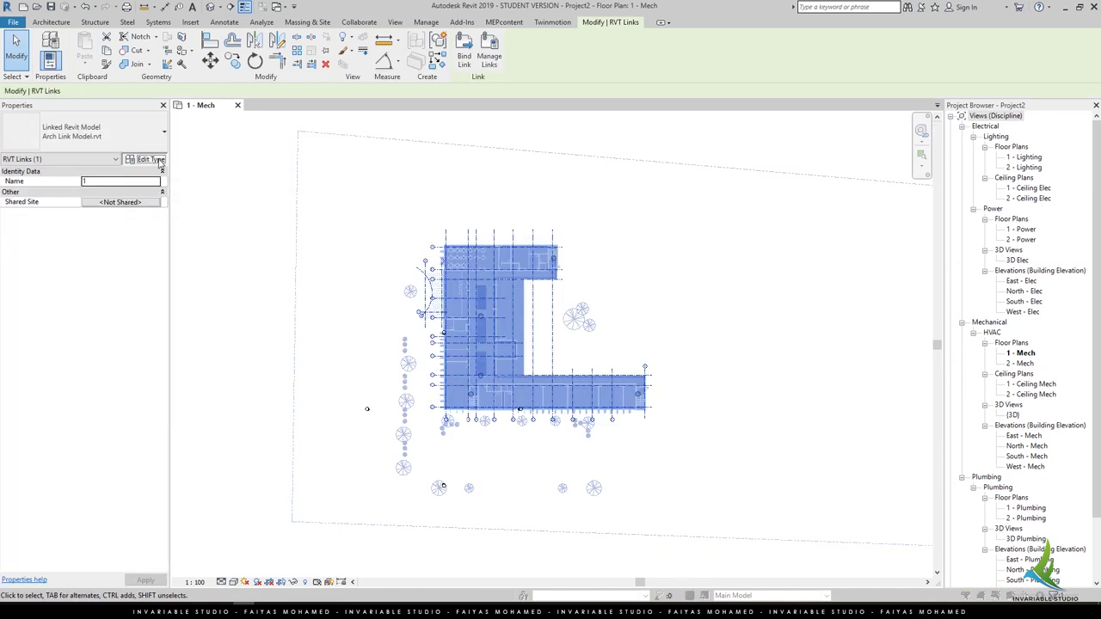
{"action": "left_click", "coordinate": [150, 160]}
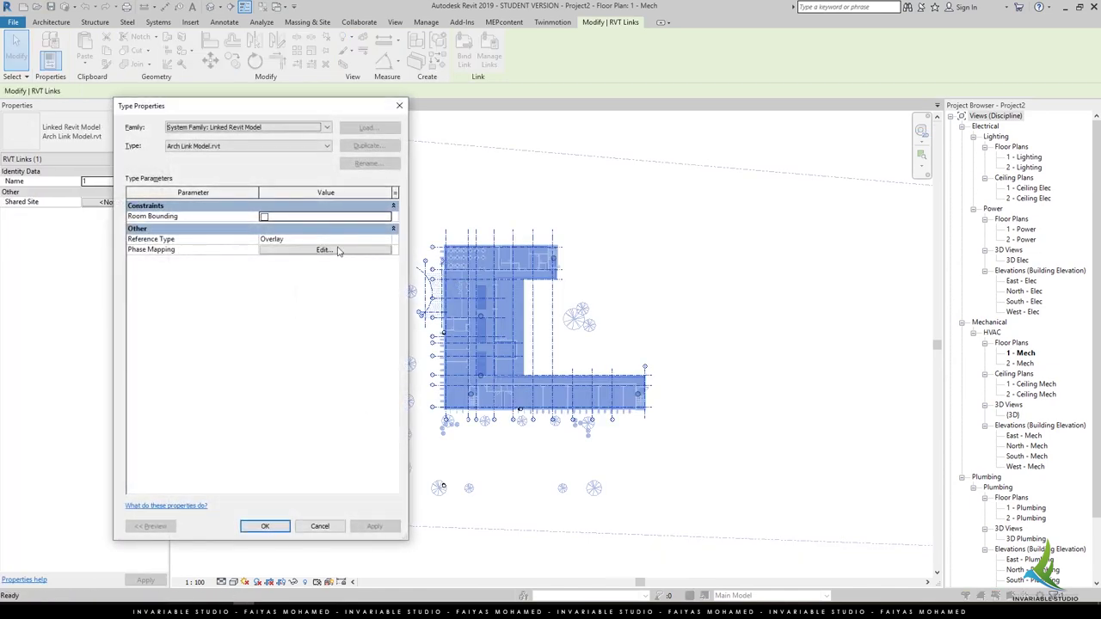
{"action": "left_click", "coordinate": [264, 217]}
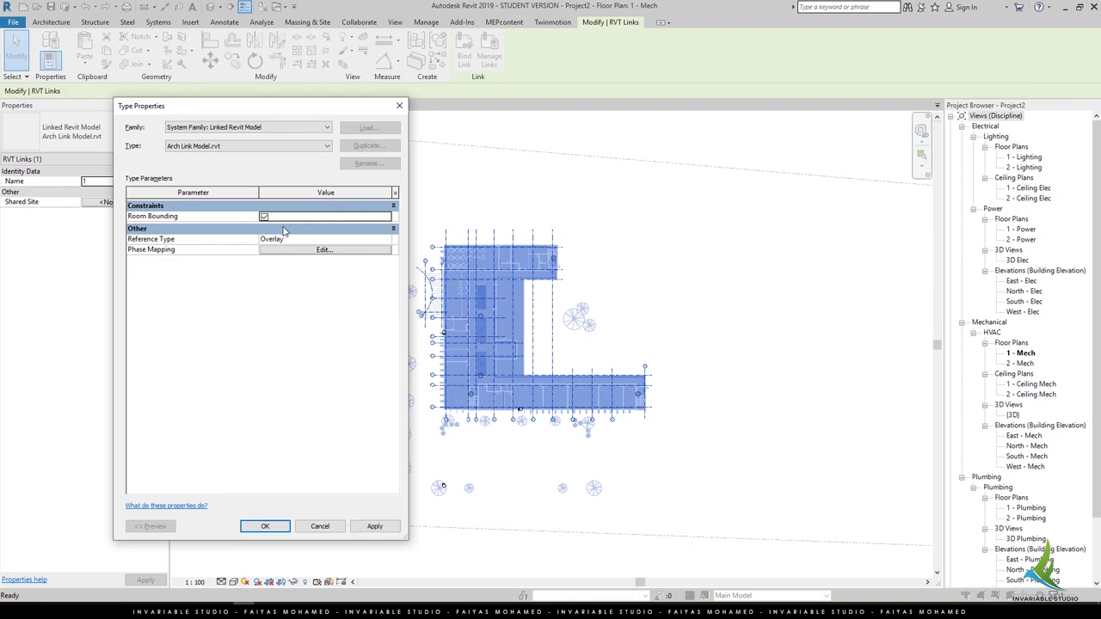
{"action": "key", "text": "Return"}
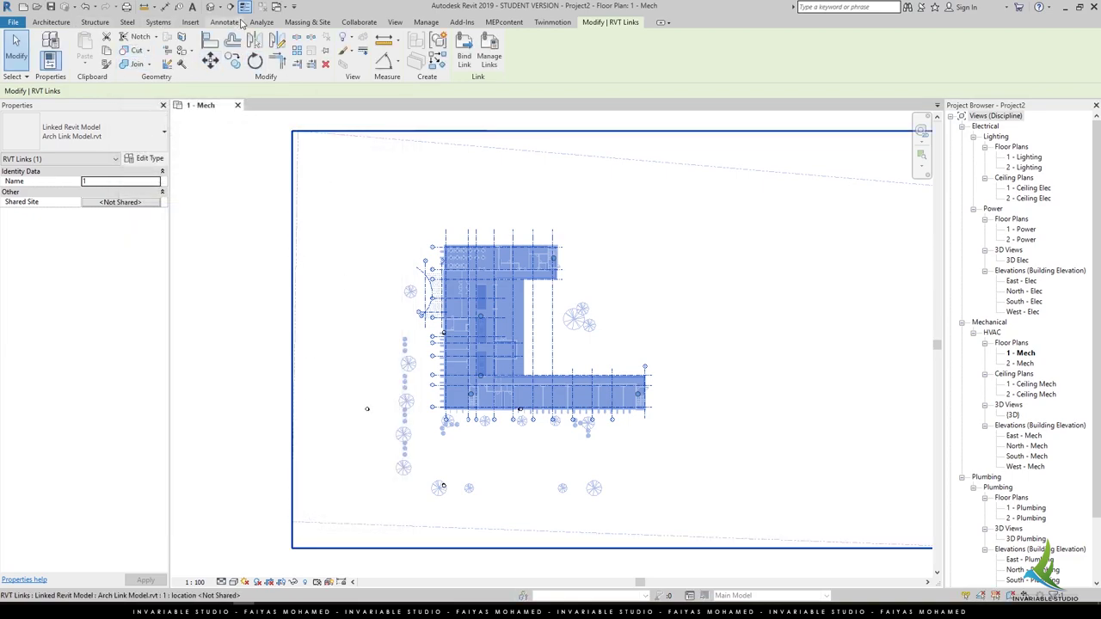
Step: Try the Analyze Space tool on the plan, then cancel it
{"action": "left_click", "coordinate": [261, 23]}
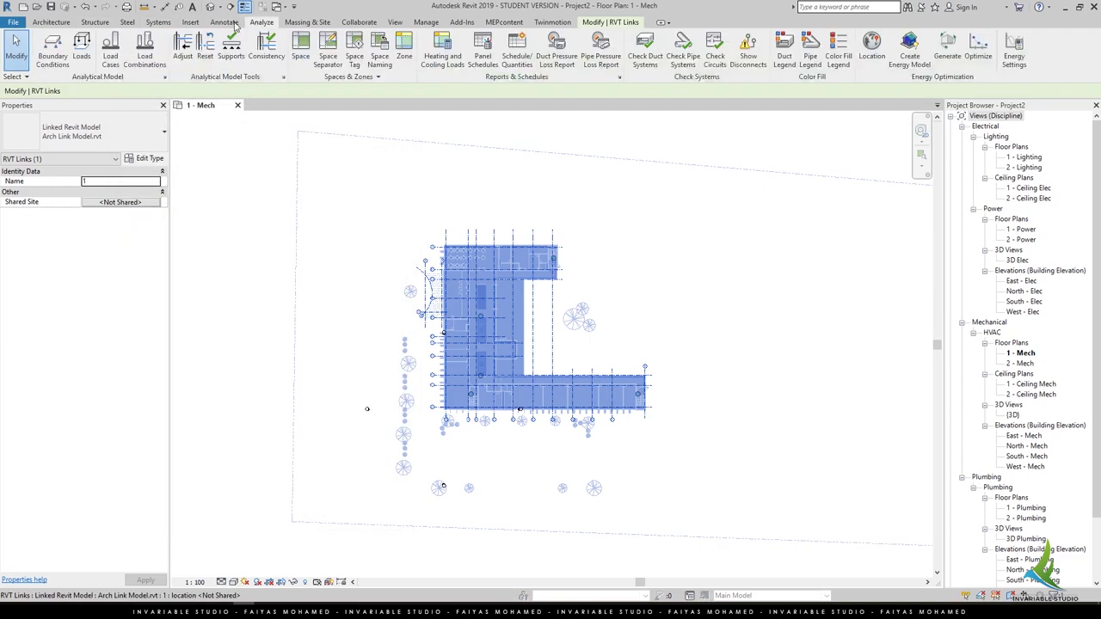
{"action": "left_click", "coordinate": [301, 56]}
{"action": "scroll", "coordinate": [499, 258], "scroll_direction": "up", "scroll_amount": 2}
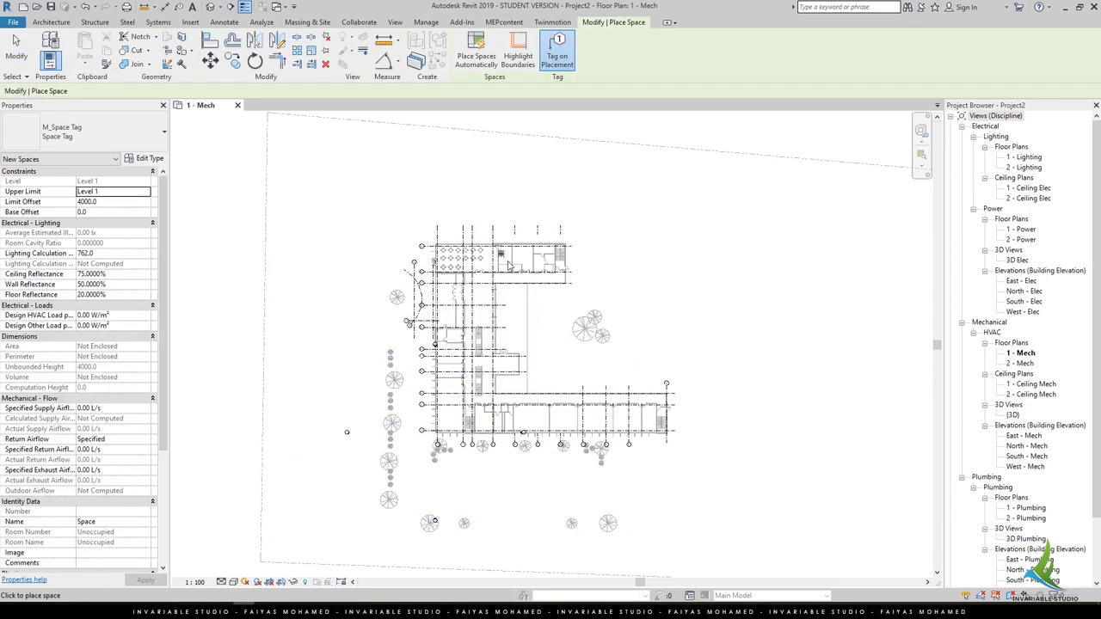
{"action": "scroll", "coordinate": [506, 262], "scroll_direction": "up", "scroll_amount": 3}
{"action": "scroll", "coordinate": [501, 263], "scroll_direction": "up", "scroll_amount": 1}
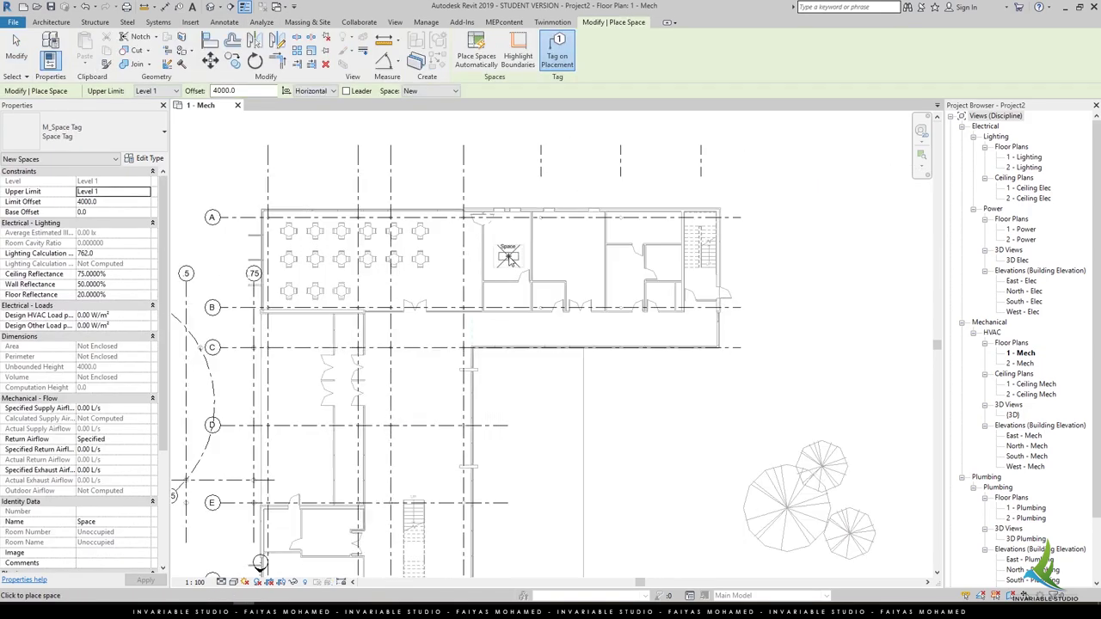
{"action": "scroll", "coordinate": [495, 265], "scroll_direction": "up", "scroll_amount": 1}
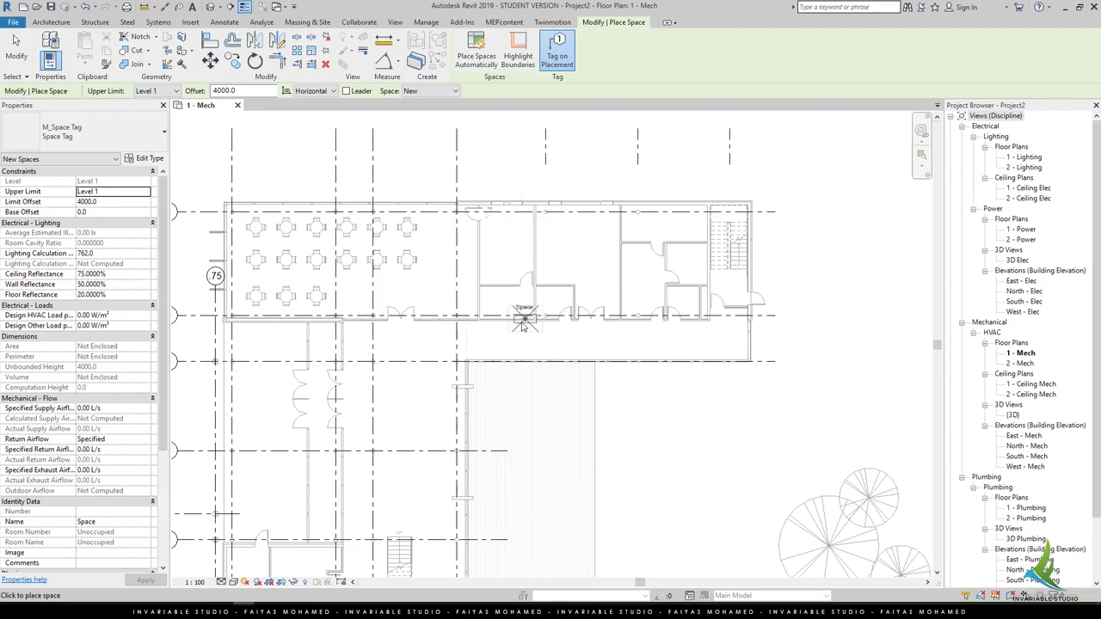
{"action": "key", "text": "Escape"}
{"action": "key", "text": "Escape"}
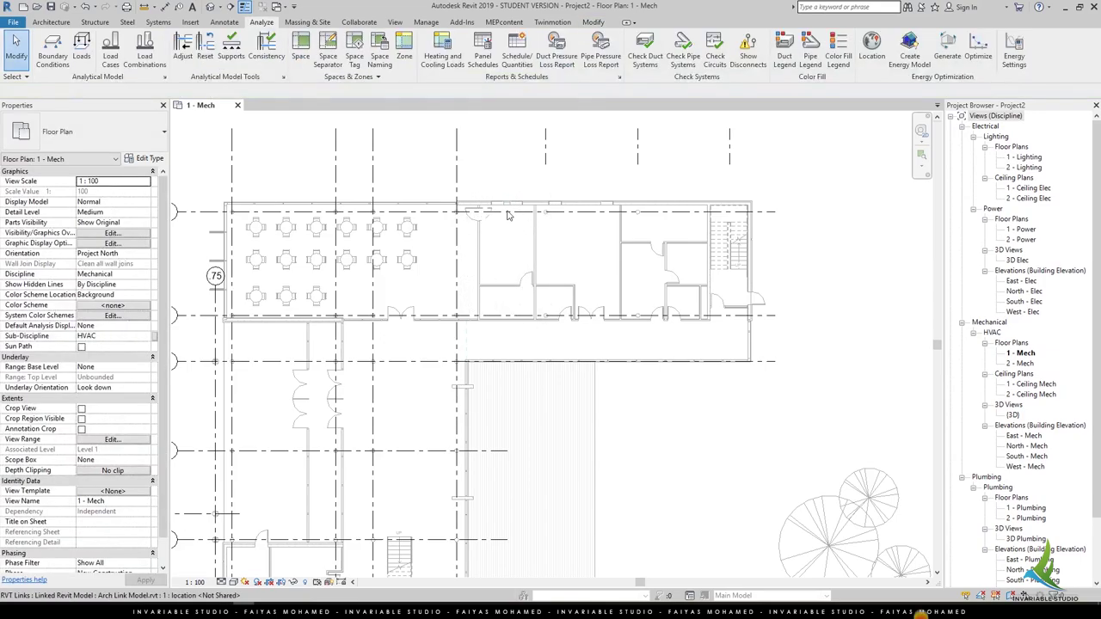
Step: Reapply Room Bounding to the linked model's type and return to space placement
{"action": "left_click", "coordinate": [508, 212]}
{"action": "scroll", "coordinate": [508, 213], "scroll_direction": "down", "scroll_amount": 2}
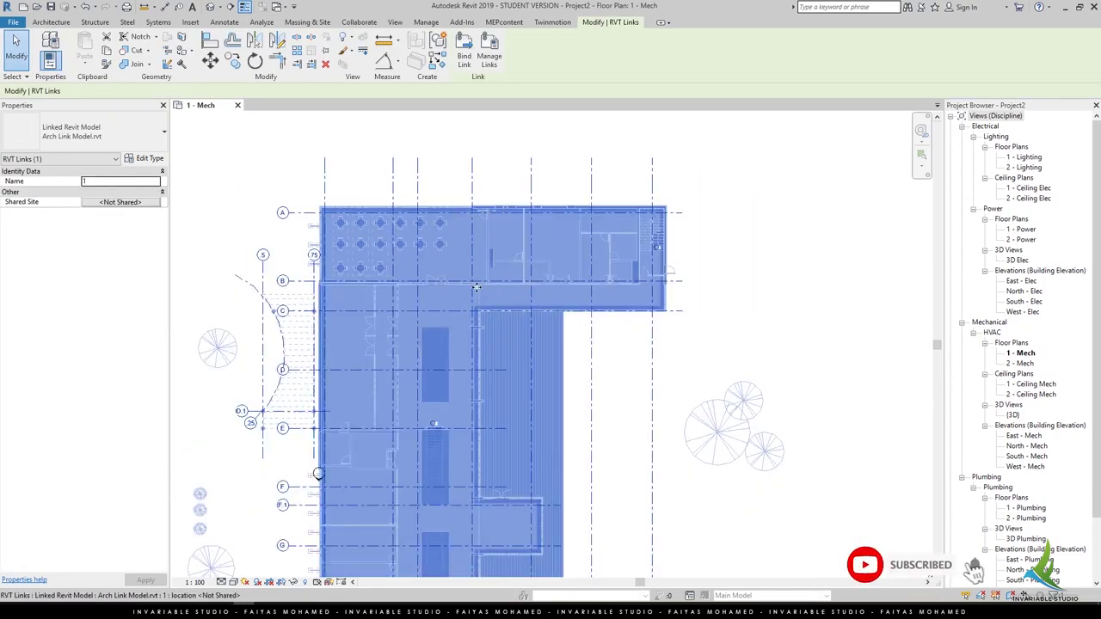
{"action": "left_click", "coordinate": [145, 159]}
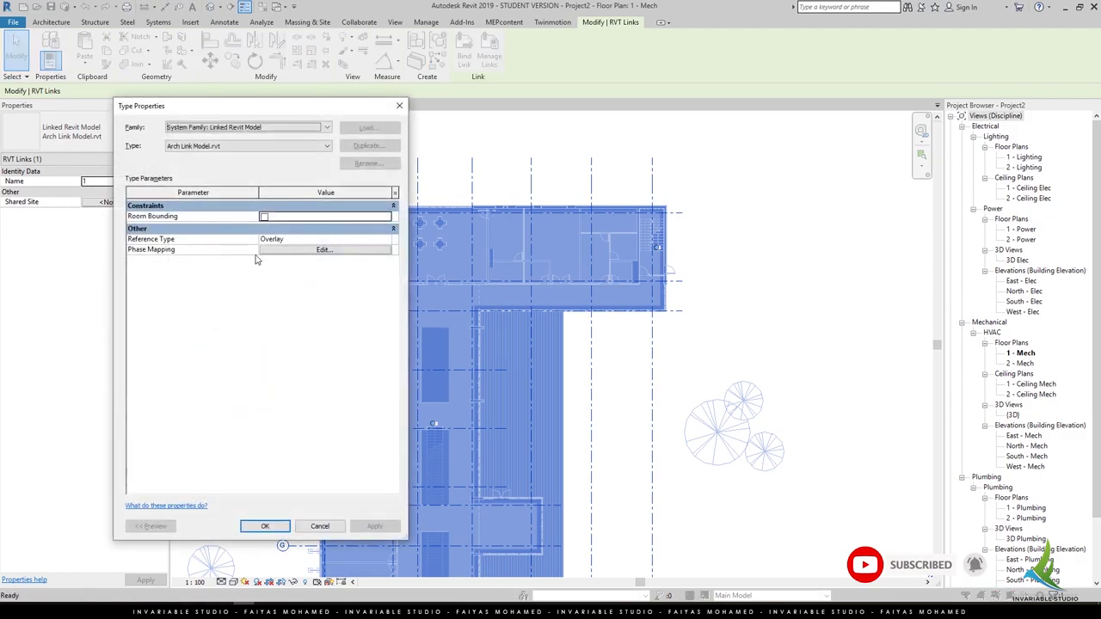
{"action": "left_click", "coordinate": [264, 217]}
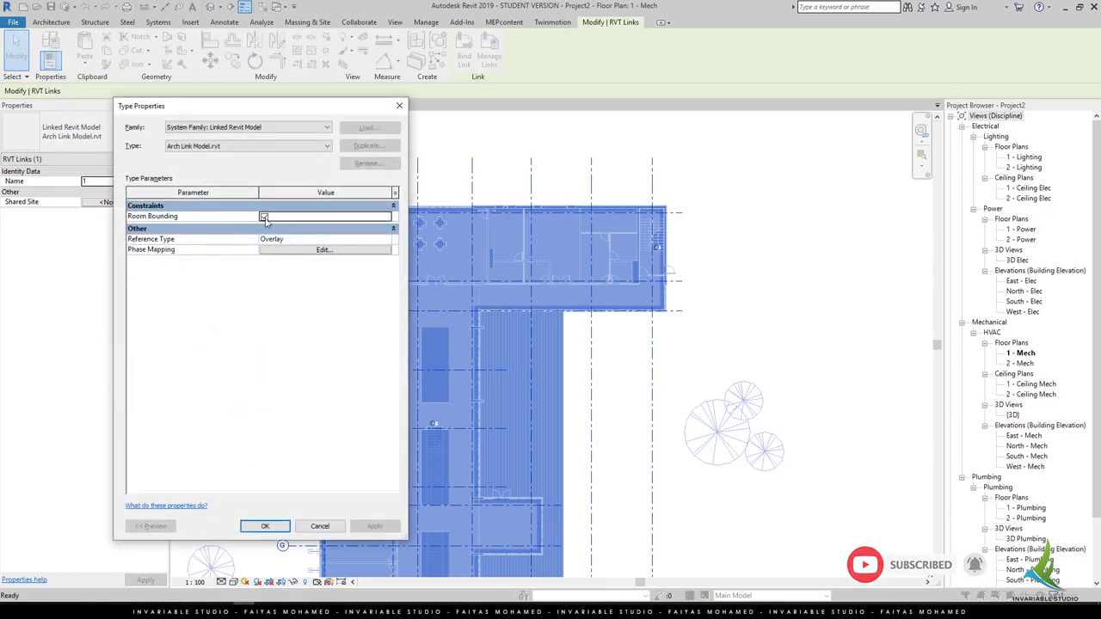
{"action": "left_click", "coordinate": [267, 523]}
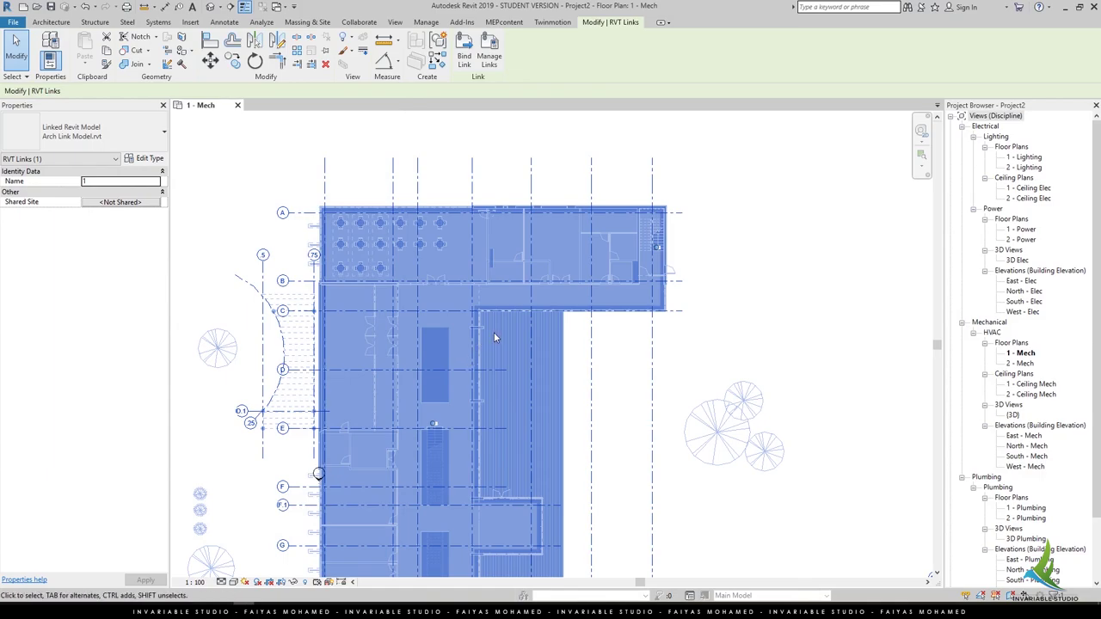
{"action": "scroll", "coordinate": [490, 336], "scroll_direction": "down", "scroll_amount": 1}
{"action": "left_click", "coordinate": [262, 21]}
{"action": "left_click", "coordinate": [327, 47]}
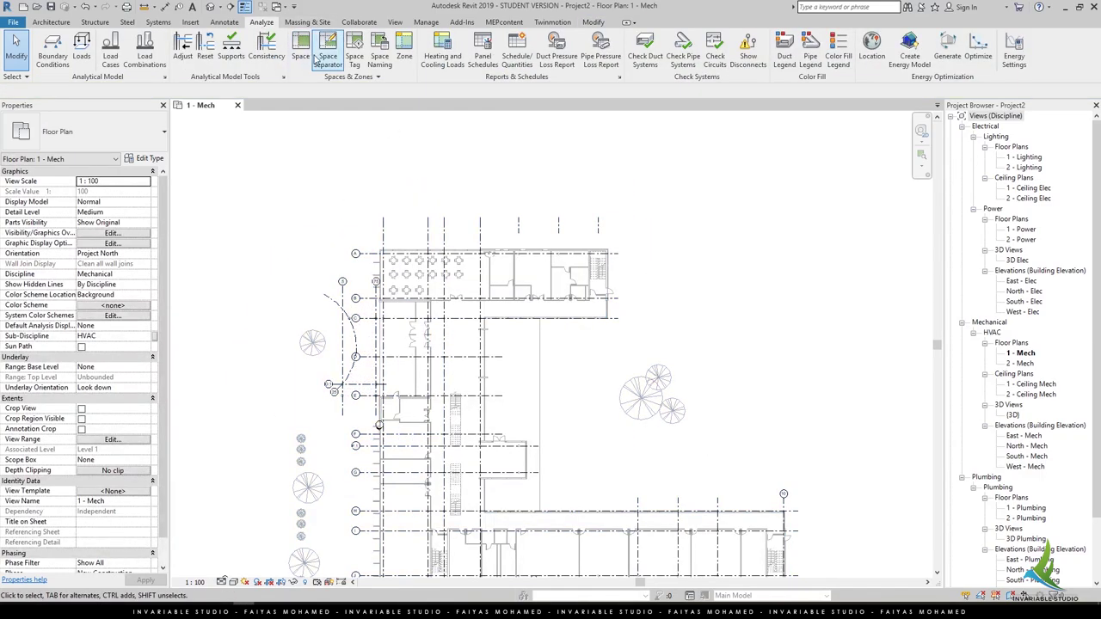
{"action": "scroll", "coordinate": [527, 260], "scroll_direction": "up", "scroll_amount": 2}
{"action": "scroll", "coordinate": [527, 260], "scroll_direction": "up", "scroll_amount": 2}
{"action": "scroll", "coordinate": [527, 261], "scroll_direction": "up", "scroll_amount": 2}
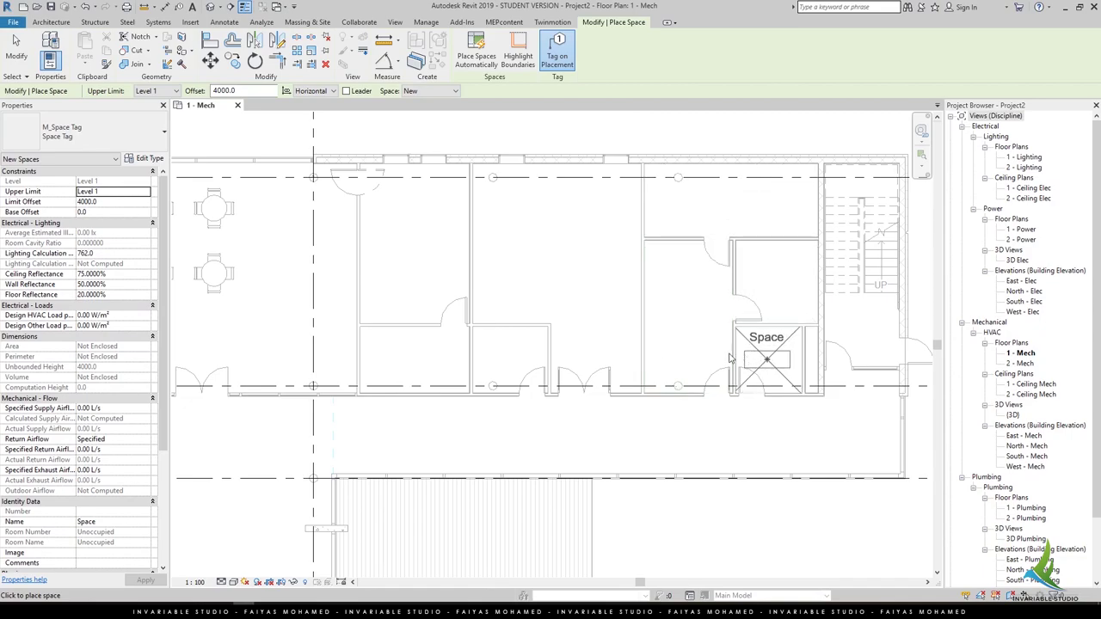
{"action": "key", "text": "Escape"}
{"action": "scroll", "coordinate": [697, 316], "scroll_direction": "down", "scroll_amount": 5}
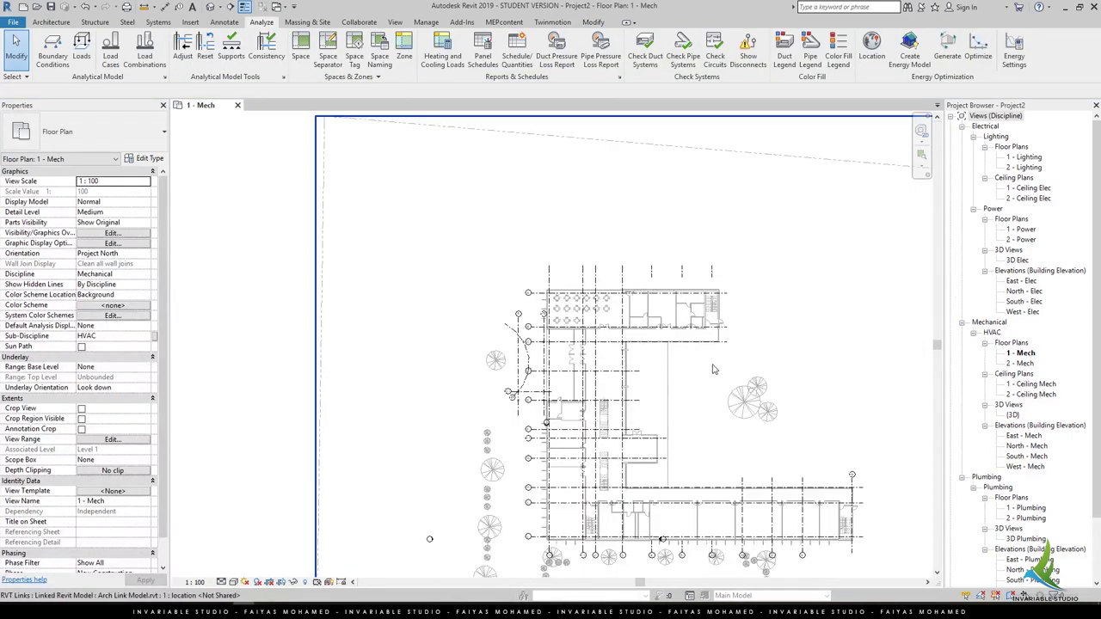
{"action": "scroll", "coordinate": [610, 392], "scroll_direction": "down", "scroll_amount": 2}
{"action": "scroll", "coordinate": [610, 392], "scroll_direction": "down", "scroll_amount": 3}
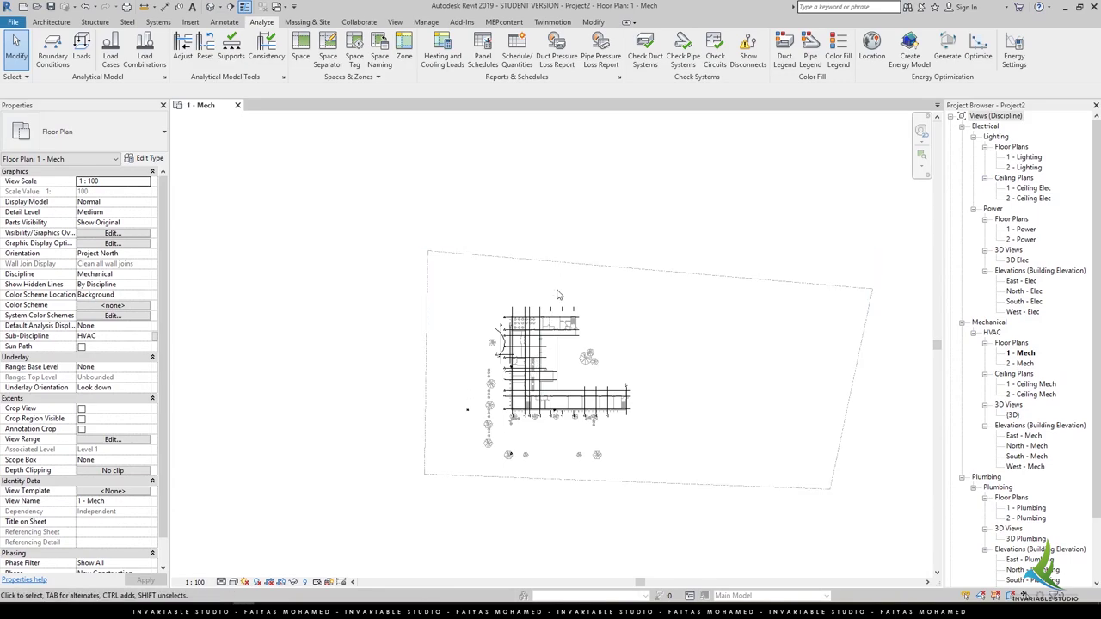
{"action": "left_click", "coordinate": [628, 379]}
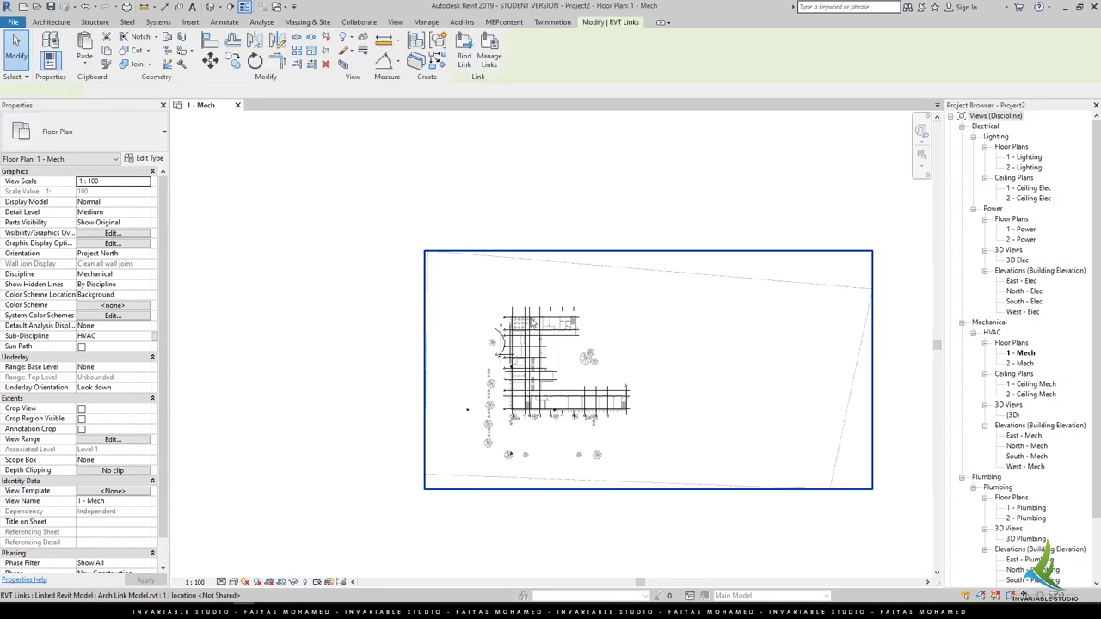
{"action": "left_click", "coordinate": [254, 61]}
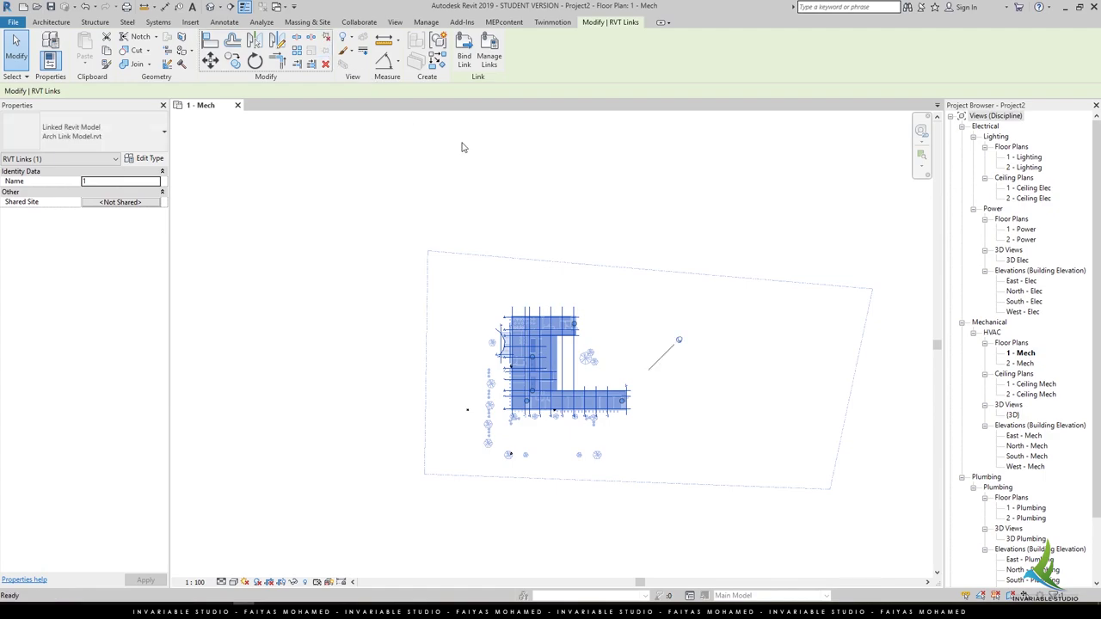
{"action": "left_click", "coordinate": [997, 597]}
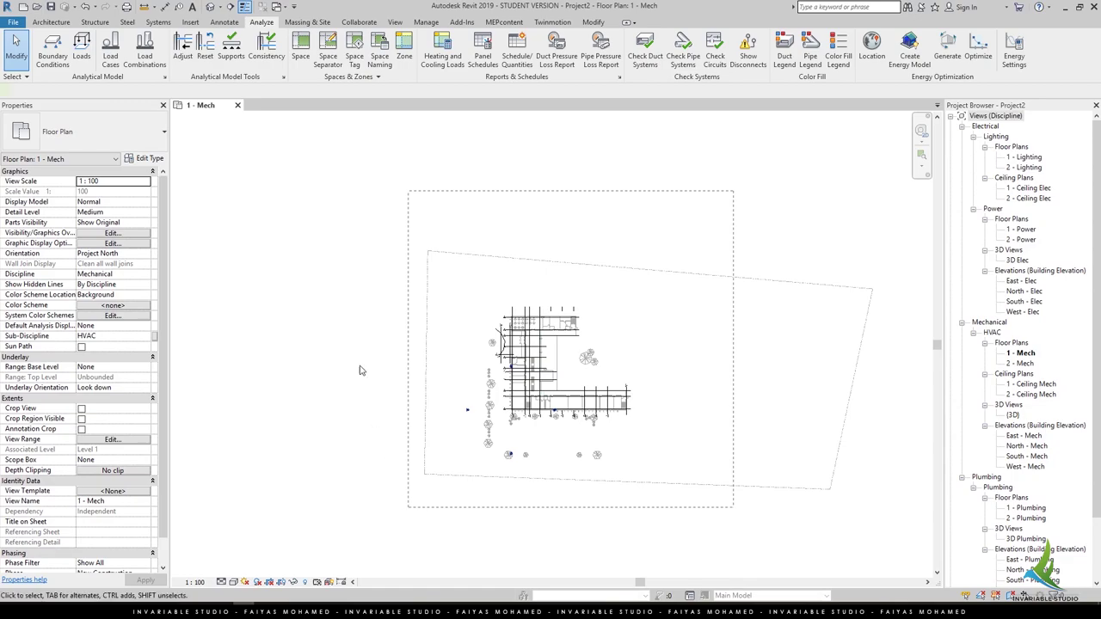
{"action": "left_click_drag", "start_coordinate": [323, 271], "coordinate": [919, 532]}
{"action": "scroll", "coordinate": [546, 408], "scroll_direction": "up", "scroll_amount": 3}
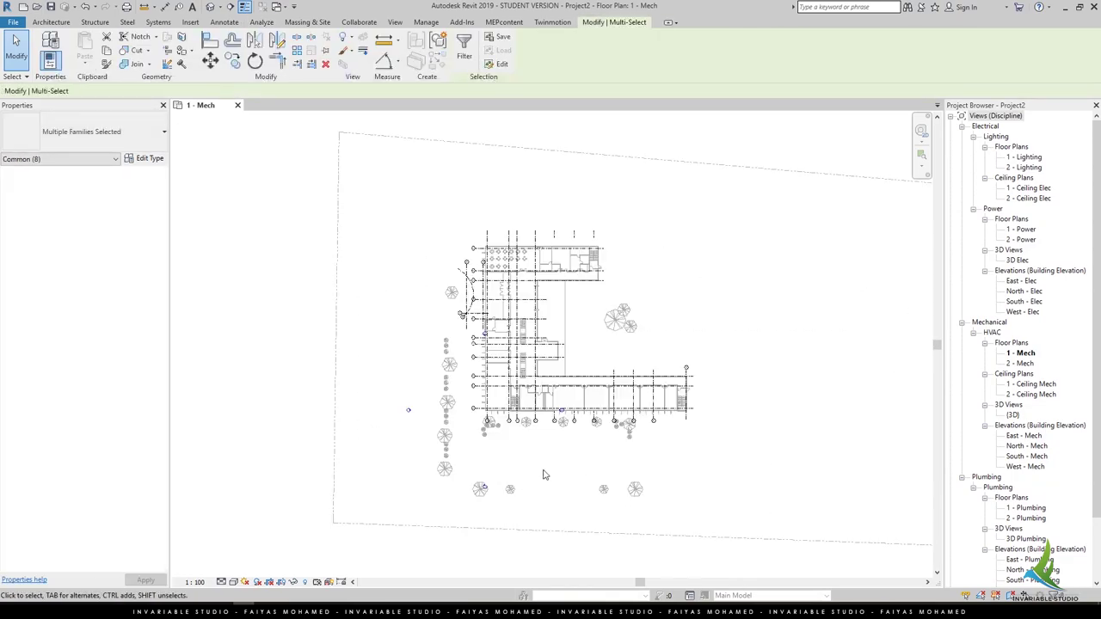
{"action": "key", "text": "Escape"}
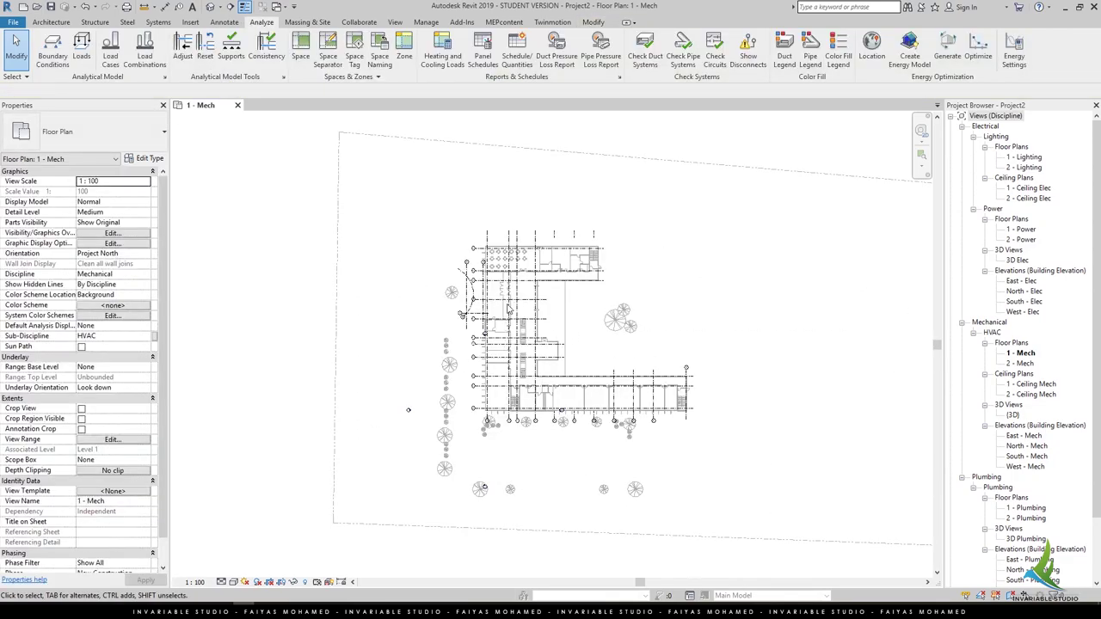
{"action": "scroll", "coordinate": [509, 307], "scroll_direction": "up", "scroll_amount": 2}
{"action": "scroll", "coordinate": [499, 296], "scroll_direction": "up", "scroll_amount": 3}
{"action": "scroll", "coordinate": [497, 293], "scroll_direction": "up", "scroll_amount": 1}
{"action": "scroll", "coordinate": [437, 246], "scroll_direction": "up", "scroll_amount": 2}
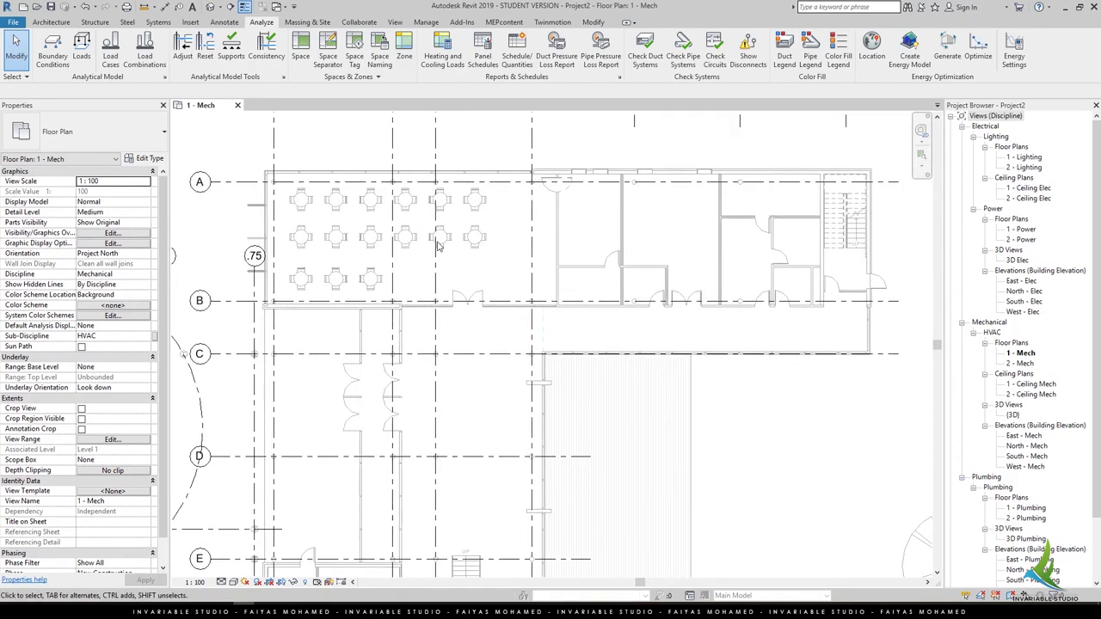
{"action": "scroll", "coordinate": [444, 233], "scroll_direction": "up", "scroll_amount": 1}
{"action": "middle_click_drag", "start_coordinate": [667, 307], "coordinate": [570, 299]}
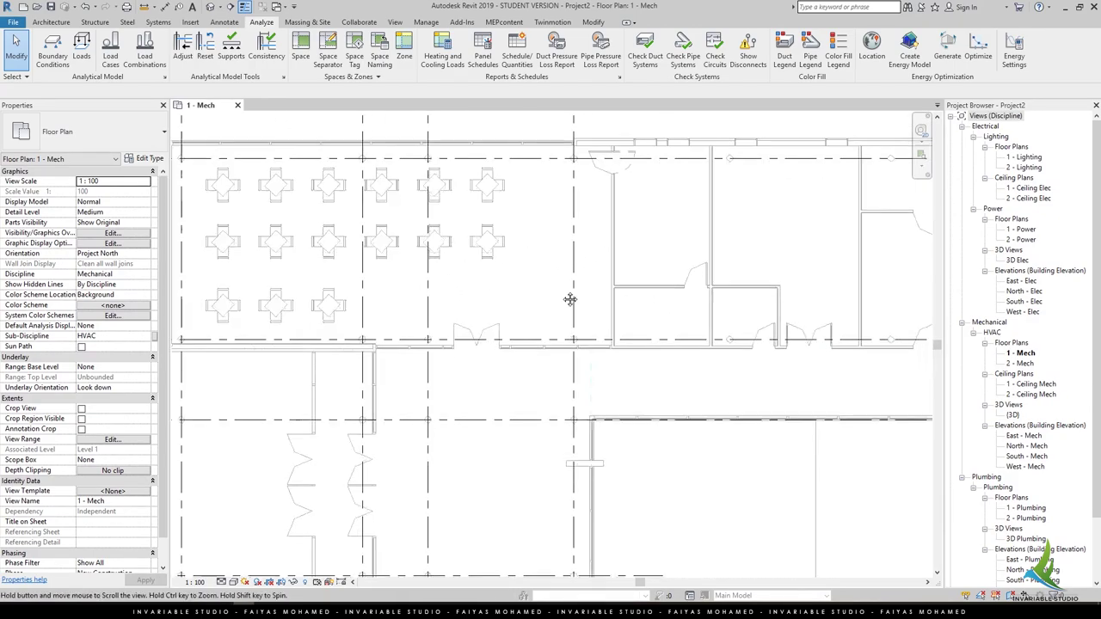
{"action": "scroll", "coordinate": [454, 364], "scroll_direction": "down", "scroll_amount": 3}
{"action": "scroll", "coordinate": [417, 383], "scroll_direction": "up", "scroll_amount": 3}
{"action": "scroll", "coordinate": [427, 366], "scroll_direction": "up", "scroll_amount": 1}
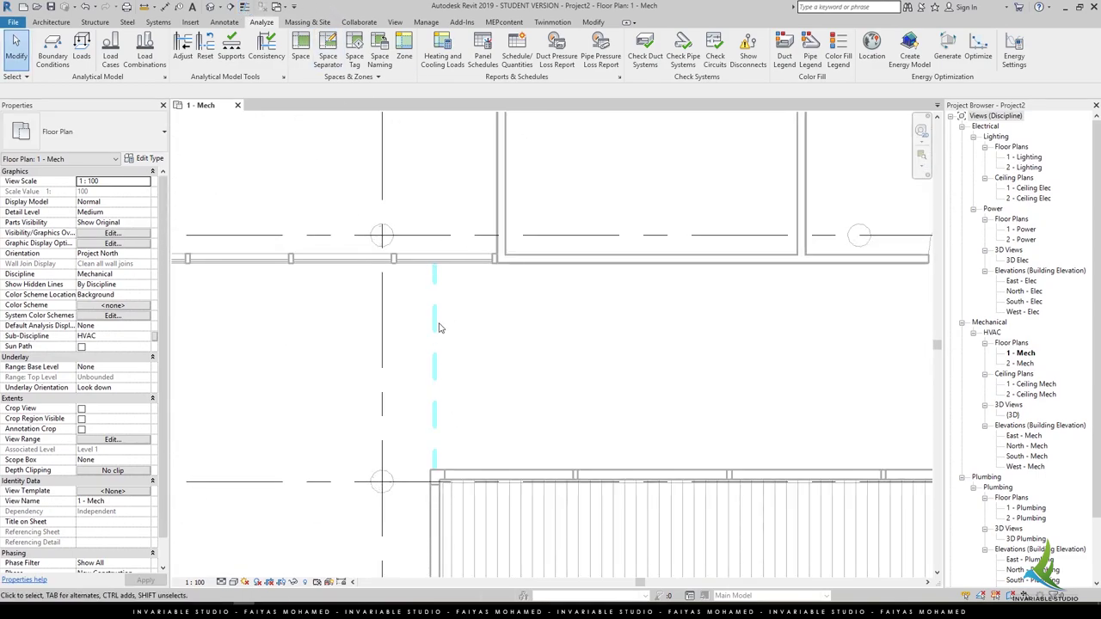
{"action": "scroll", "coordinate": [452, 370], "scroll_direction": "down", "scroll_amount": 1}
{"action": "scroll", "coordinate": [460, 401], "scroll_direction": "down", "scroll_amount": 1}
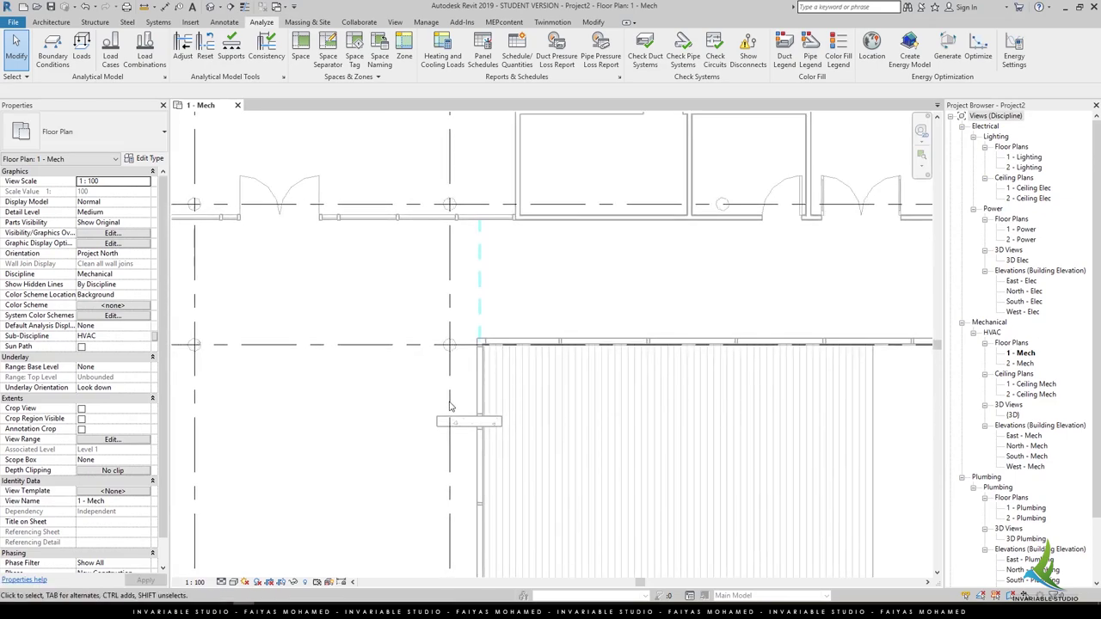
{"action": "scroll", "coordinate": [446, 408], "scroll_direction": "down", "scroll_amount": 2}
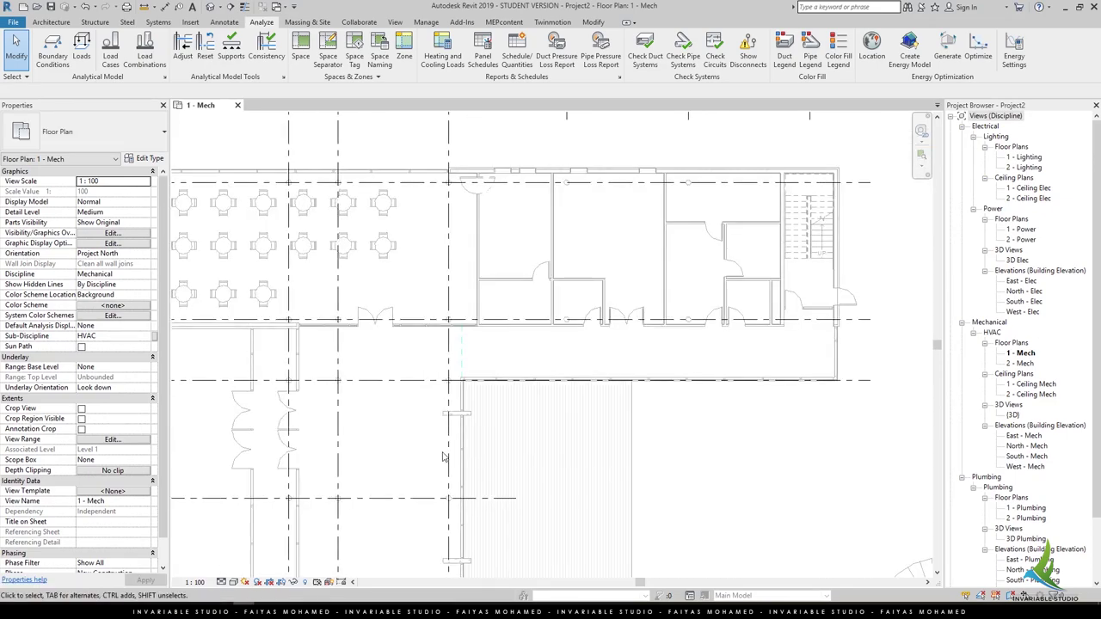
{"action": "scroll", "coordinate": [414, 408], "scroll_direction": "down", "scroll_amount": 2}
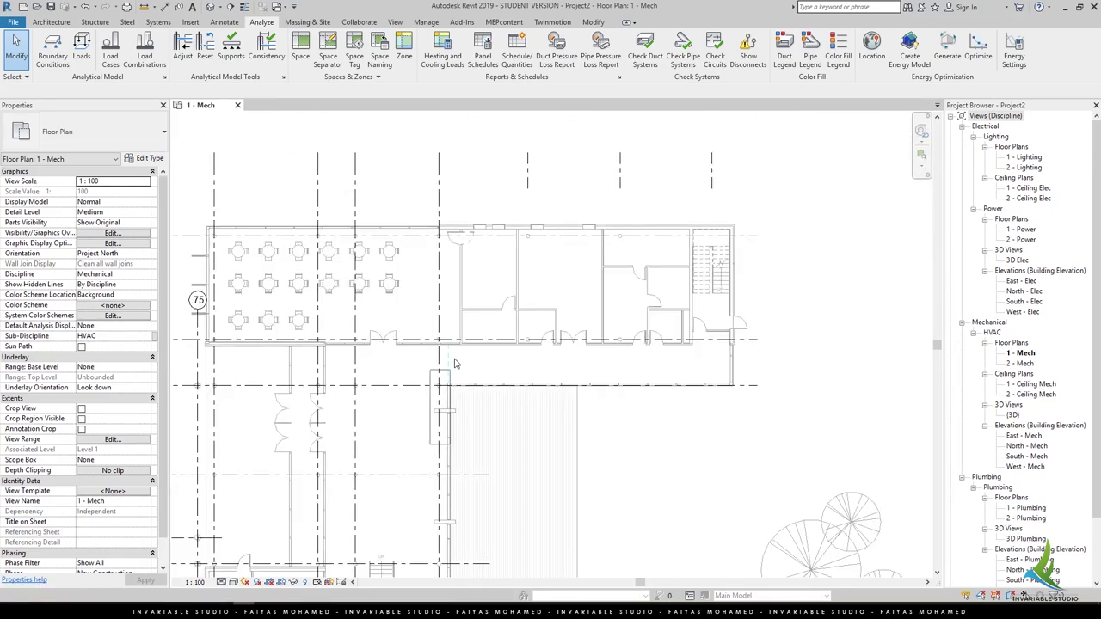
{"action": "scroll", "coordinate": [366, 258], "scroll_direction": "up", "scroll_amount": 1}
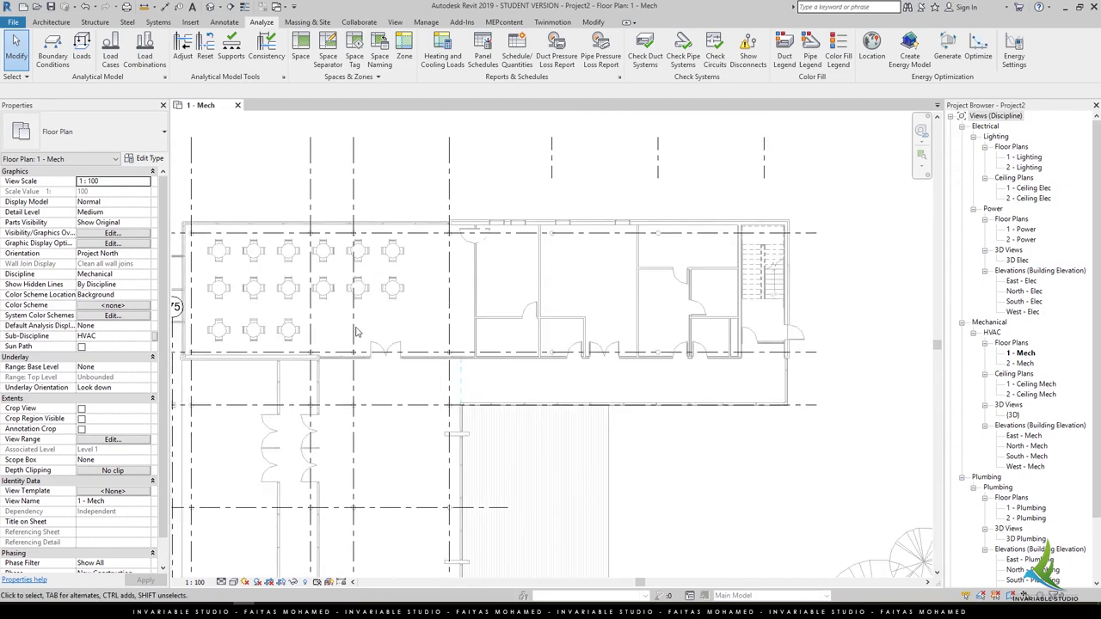
{"action": "scroll", "coordinate": [410, 327], "scroll_direction": "down", "scroll_amount": 2}
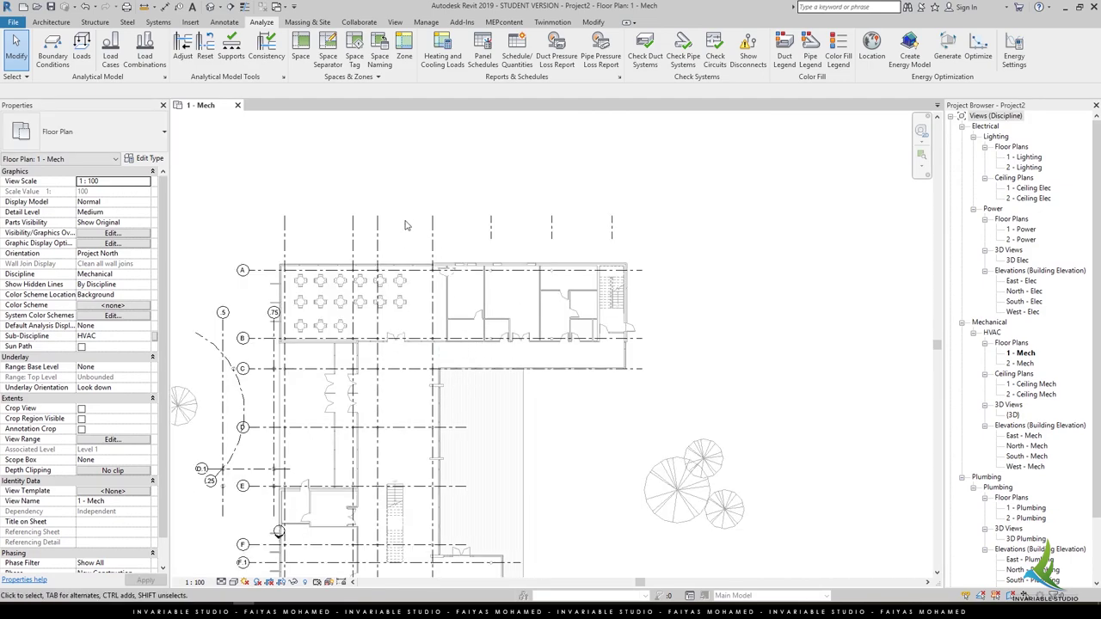
Step: Place spaces automatically in every enclosed room of the 1 - Mech plan
{"action": "left_click", "coordinate": [300, 47]}
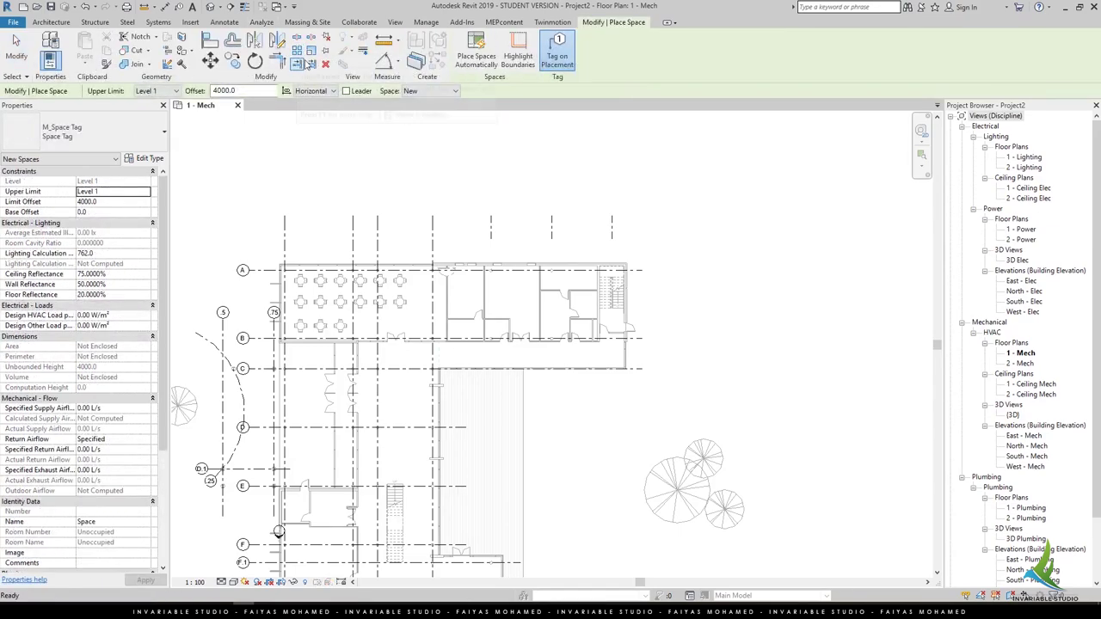
{"action": "left_click", "coordinate": [262, 22]}
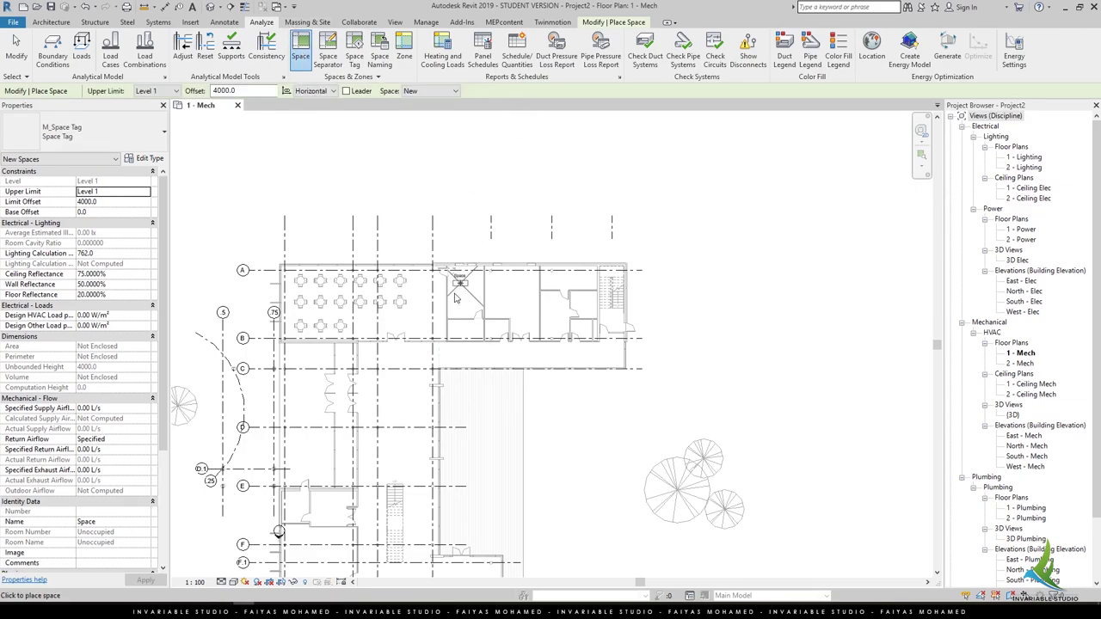
{"action": "key", "text": "Escape"}
{"action": "left_click", "coordinate": [300, 48]}
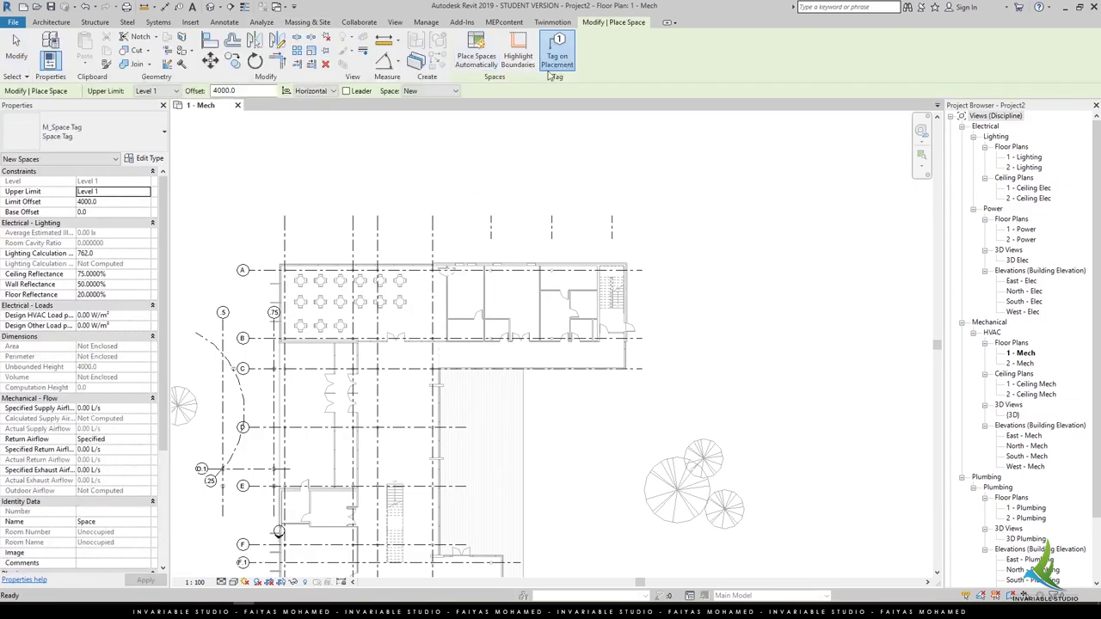
{"action": "scroll", "coordinate": [427, 311], "scroll_direction": "up", "scroll_amount": 3}
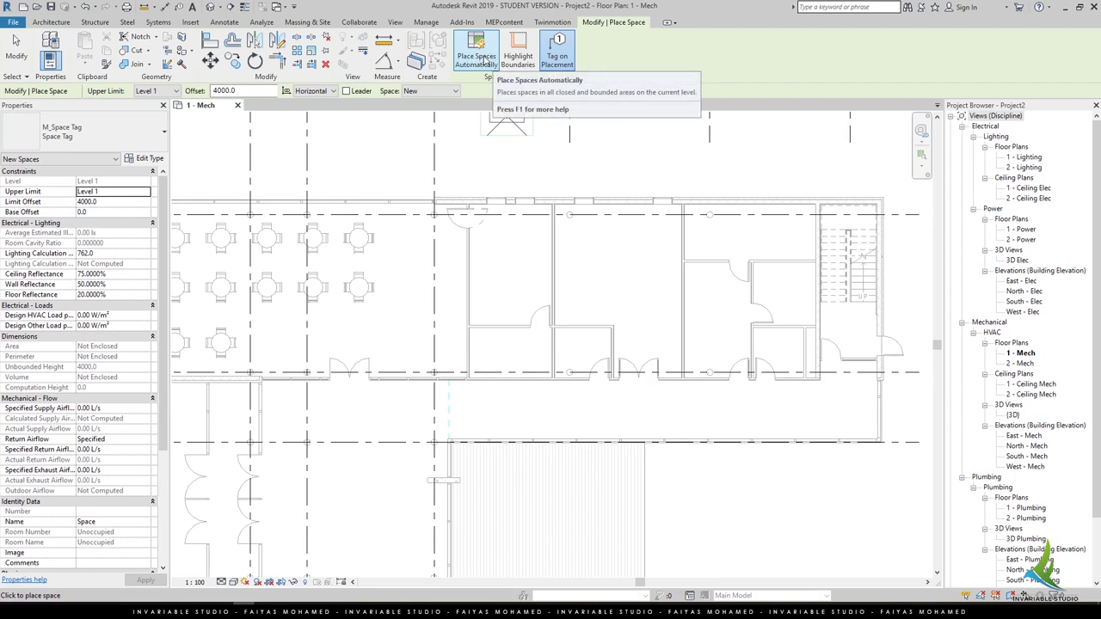
{"action": "left_click", "coordinate": [488, 61]}
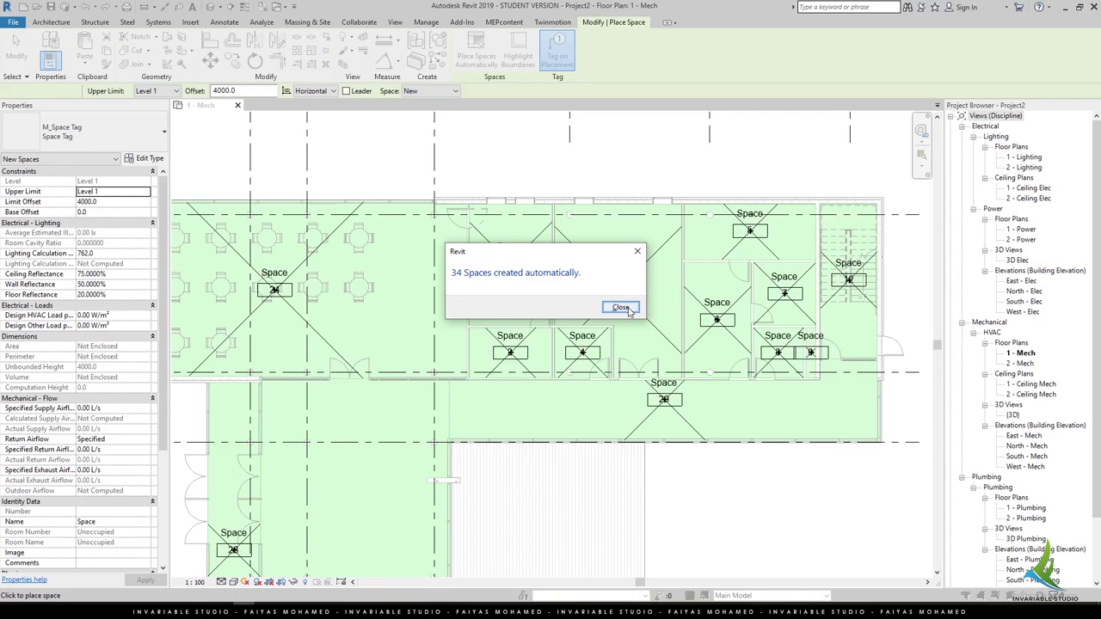
{"action": "left_click", "coordinate": [618, 307]}
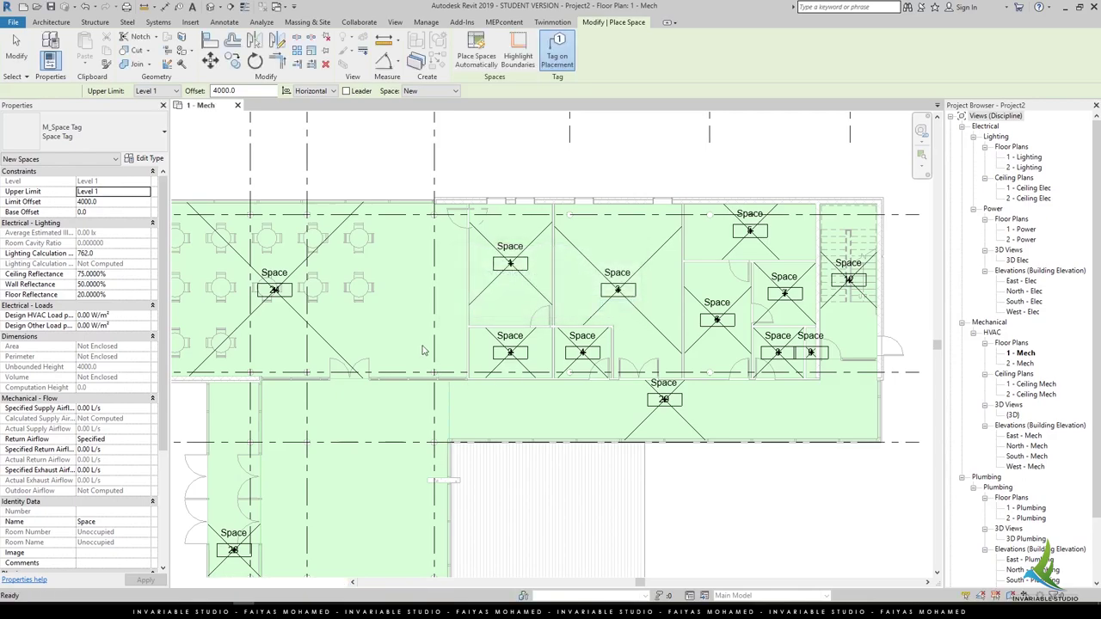
{"action": "key", "text": "Escape"}
Step: Pan and zoom around the plan to check the new space tags, including spaces 28–33
{"action": "scroll", "coordinate": [423, 350], "scroll_direction": "down", "scroll_amount": 2}
{"action": "scroll", "coordinate": [456, 270], "scroll_direction": "up", "scroll_amount": 4}
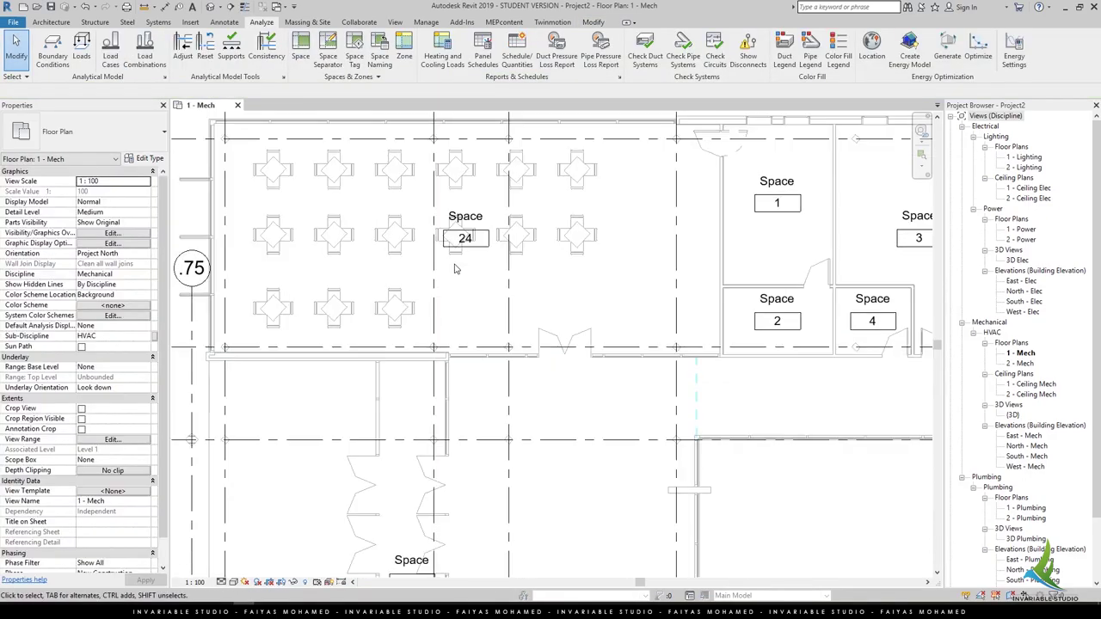
{"action": "scroll", "coordinate": [456, 269], "scroll_direction": "up", "scroll_amount": 2}
{"action": "middle_click_drag", "start_coordinate": [656, 337], "coordinate": [446, 302]}
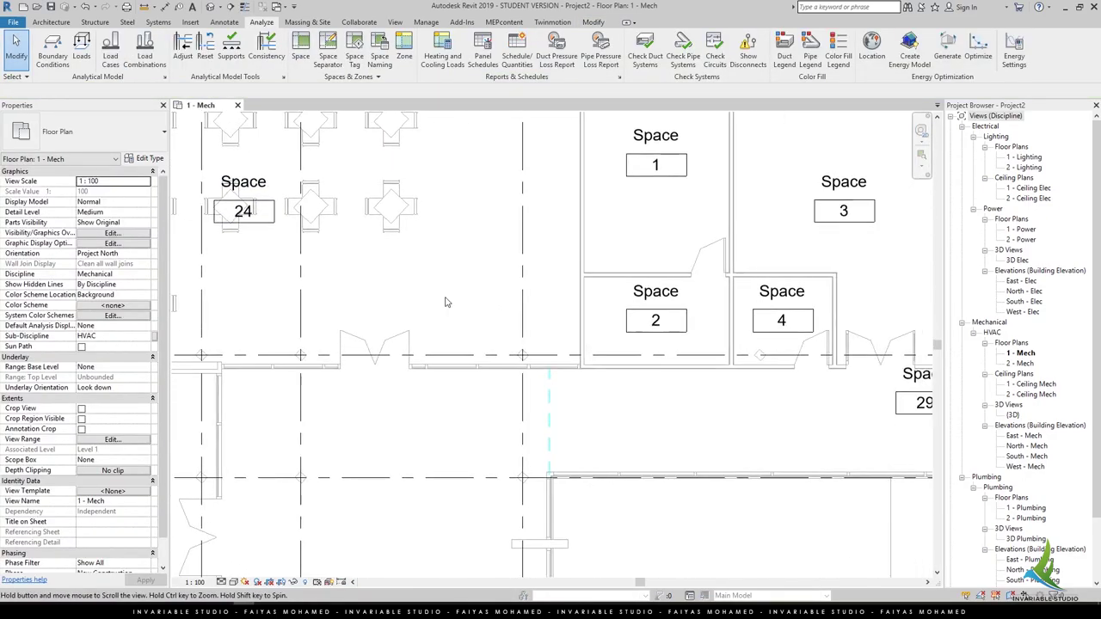
{"action": "scroll", "coordinate": [446, 302], "scroll_direction": "down", "scroll_amount": 2}
{"action": "scroll", "coordinate": [445, 302], "scroll_direction": "down", "scroll_amount": 2}
{"action": "middle_click_drag", "start_coordinate": [764, 451], "coordinate": [574, 273]}
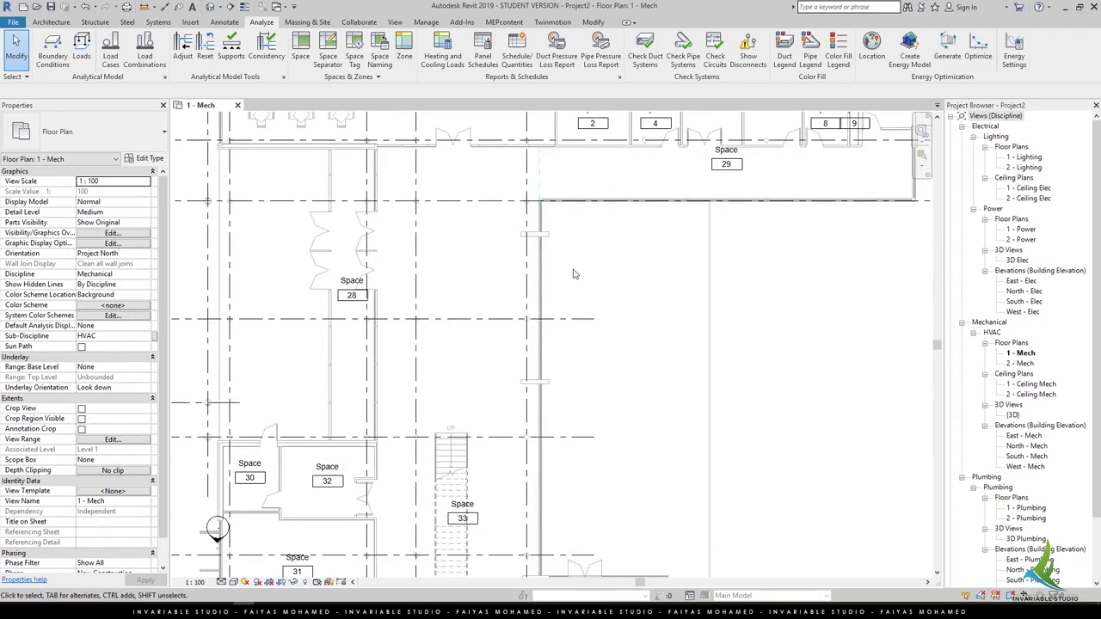
{"action": "scroll", "coordinate": [575, 274], "scroll_direction": "down", "scroll_amount": 2}
{"action": "scroll", "coordinate": [388, 351], "scroll_direction": "up", "scroll_amount": 2}
{"action": "scroll", "coordinate": [388, 351], "scroll_direction": "up", "scroll_amount": 1}
{"action": "scroll", "coordinate": [388, 351], "scroll_direction": "up", "scroll_amount": 1}
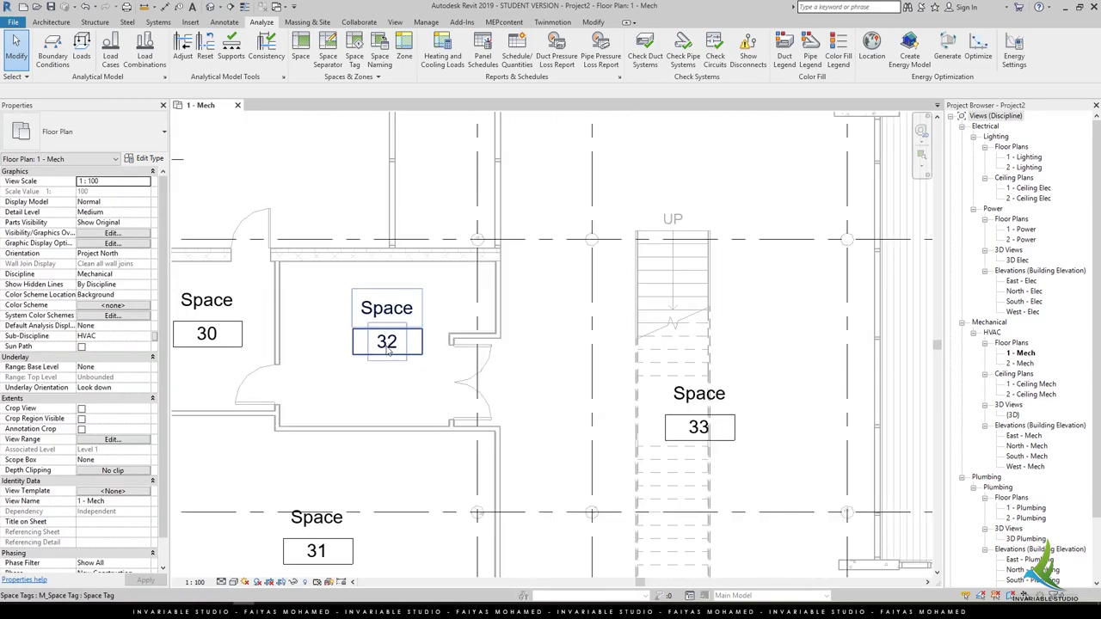
{"action": "scroll", "coordinate": [388, 351], "scroll_direction": "down", "scroll_amount": 1}
{"action": "middle_click_drag", "start_coordinate": [388, 351], "coordinate": [468, 324]}
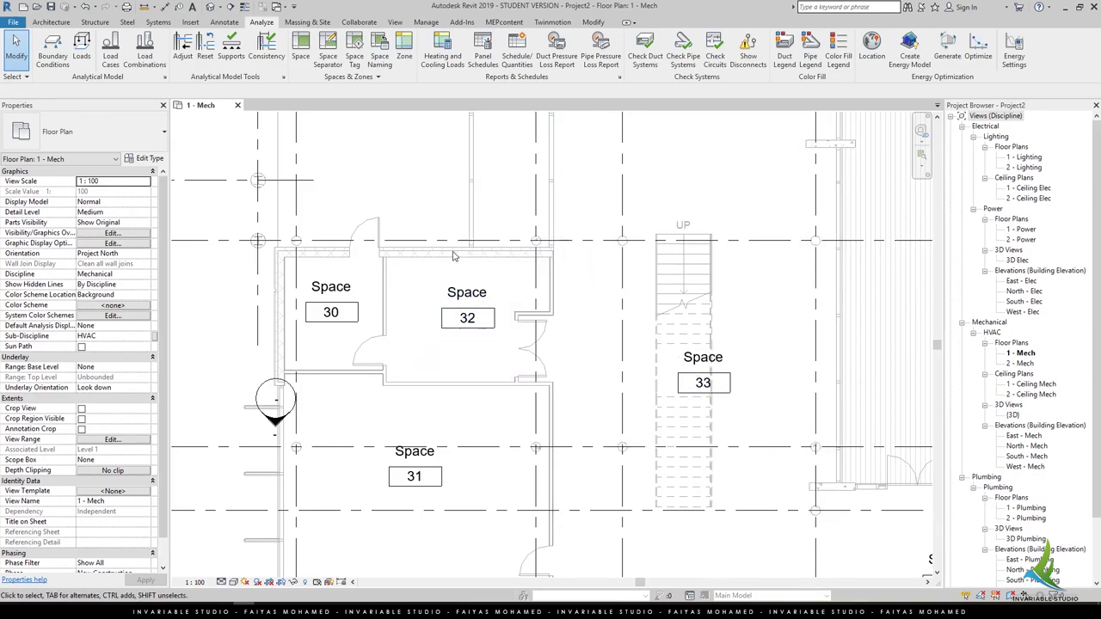
{"action": "scroll", "coordinate": [441, 251], "scroll_direction": "down", "scroll_amount": 1}
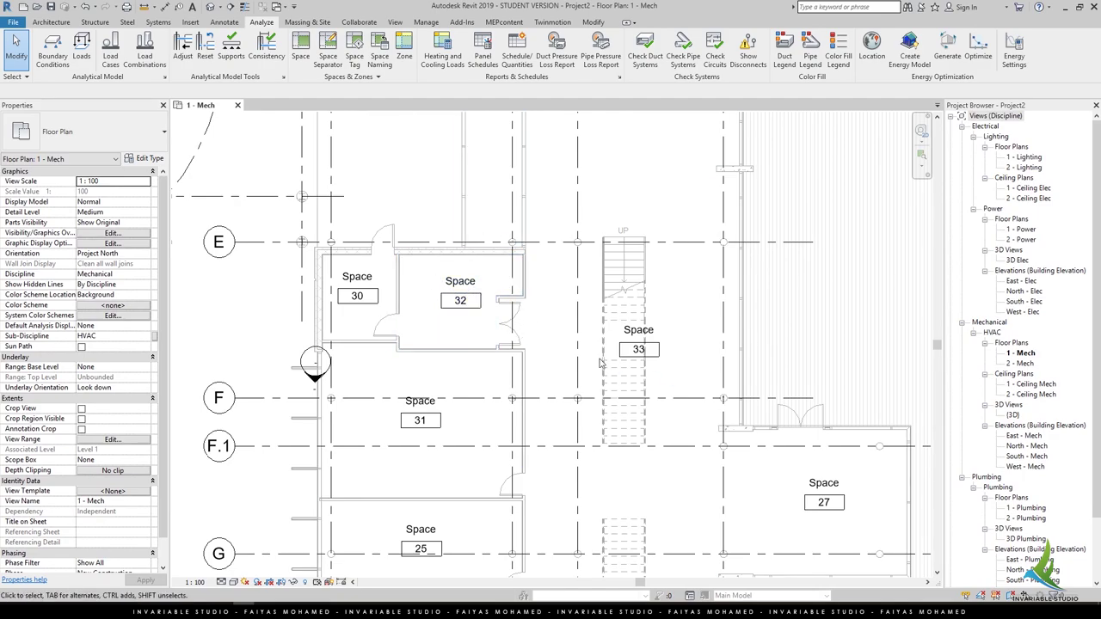
{"action": "scroll", "coordinate": [542, 355], "scroll_direction": "down", "scroll_amount": 2}
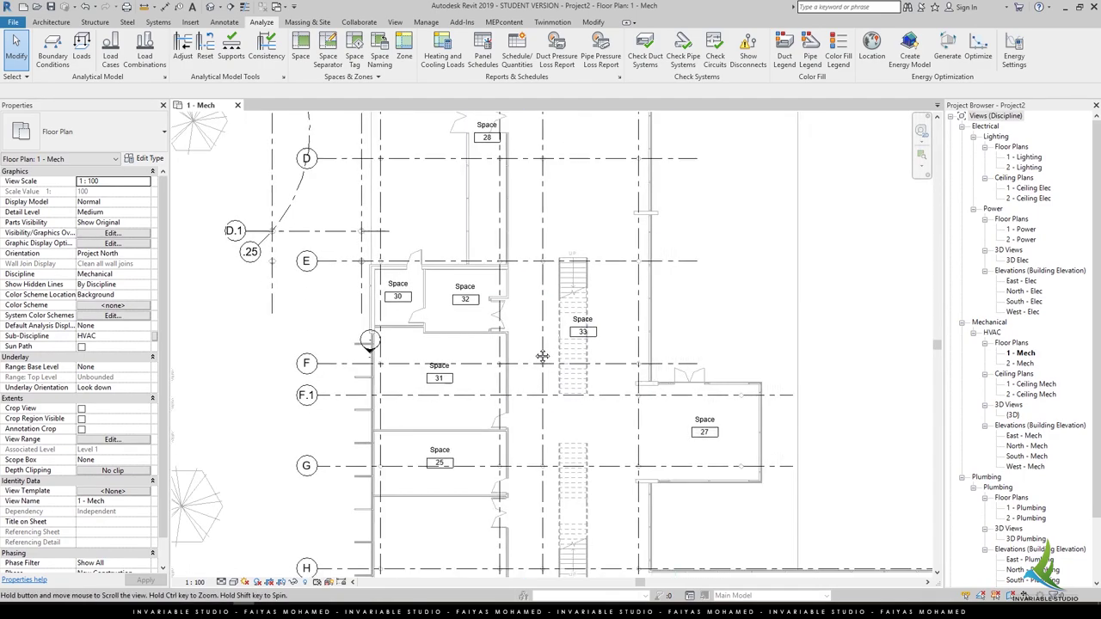
{"action": "middle_click_drag", "start_coordinate": [542, 355], "coordinate": [491, 317]}
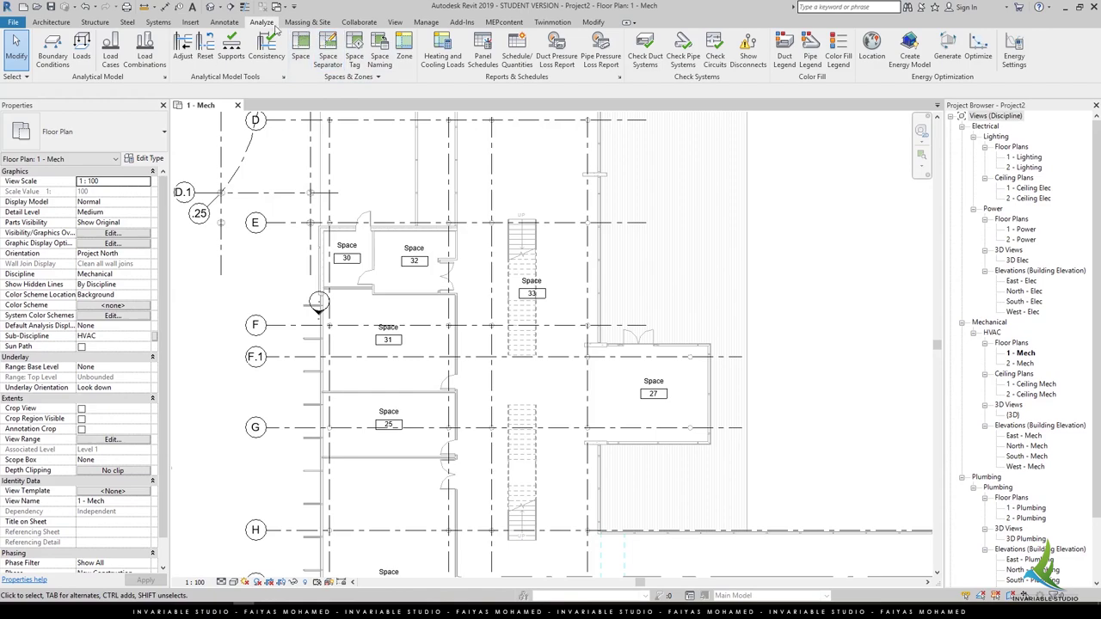
{"action": "left_click", "coordinate": [366, 78]}
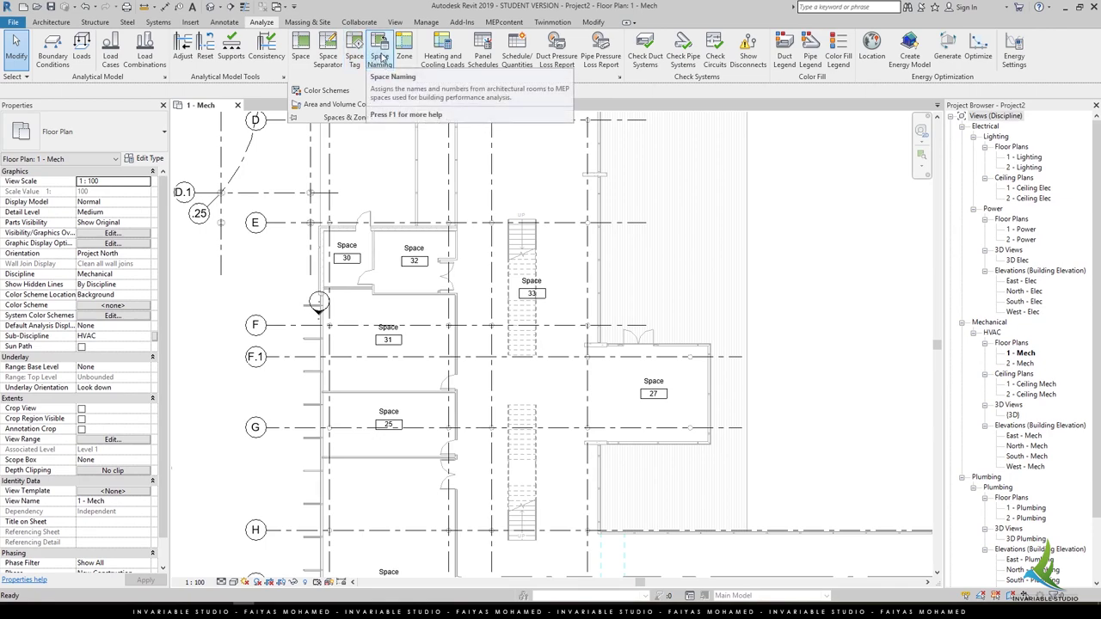
{"action": "left_click", "coordinate": [382, 61]}
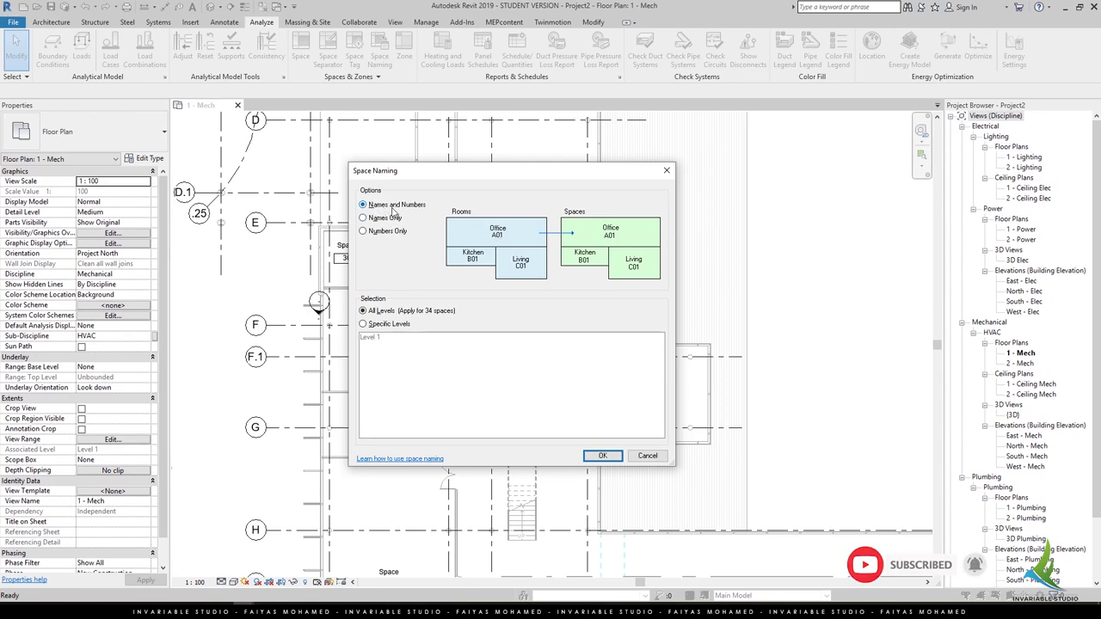
{"action": "left_click", "coordinate": [394, 206]}
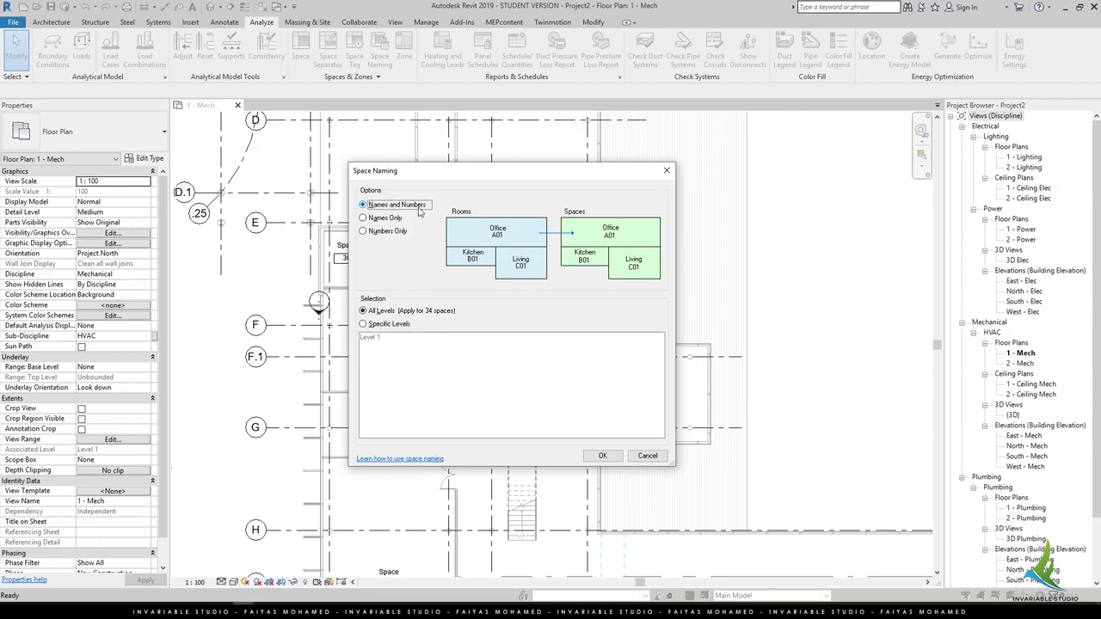
{"action": "left_click", "coordinate": [602, 455]}
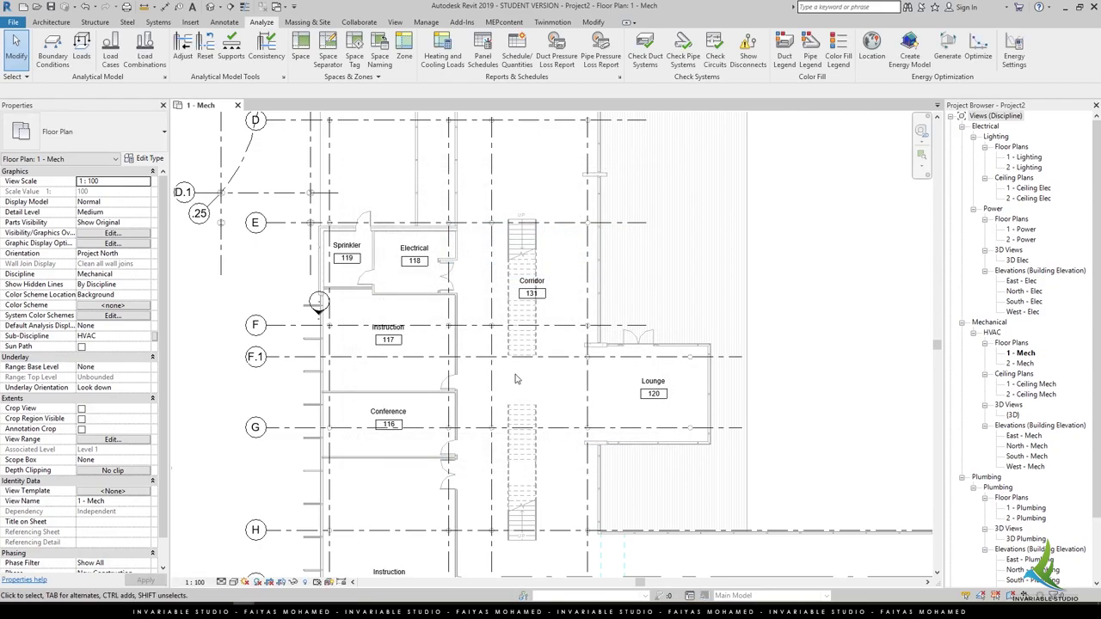
{"action": "scroll", "coordinate": [510, 290], "scroll_direction": "up", "scroll_amount": 3}
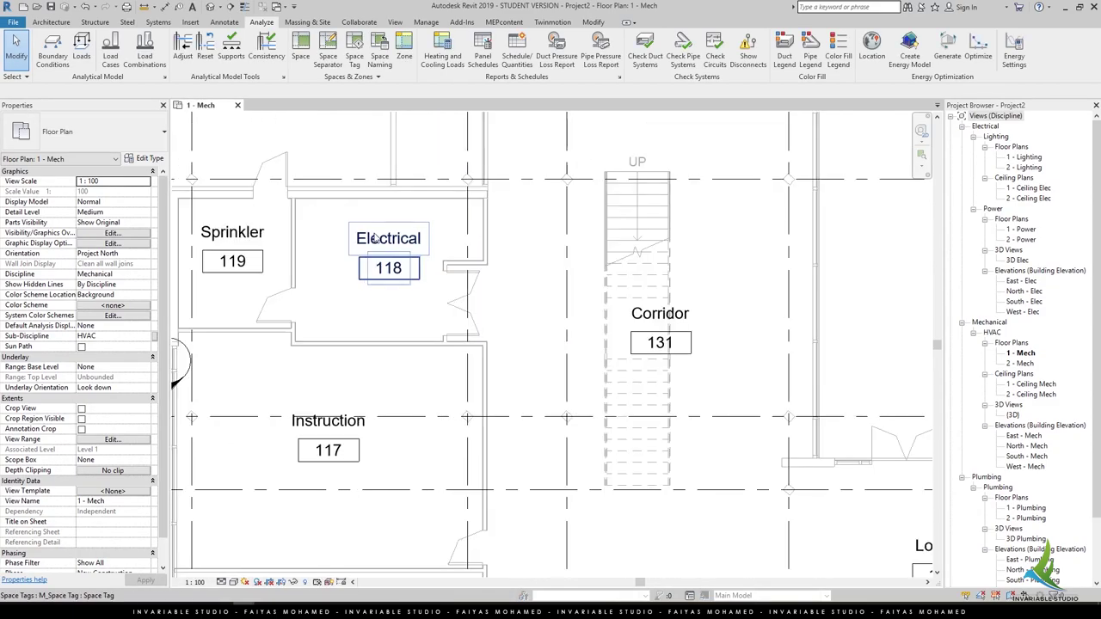
{"action": "middle_click_drag", "start_coordinate": [482, 116], "coordinate": [536, 303]}
{"action": "middle_click_drag", "start_coordinate": [480, 265], "coordinate": [482, 413]}
{"action": "scroll", "coordinate": [481, 412], "scroll_direction": "up", "scroll_amount": 2}
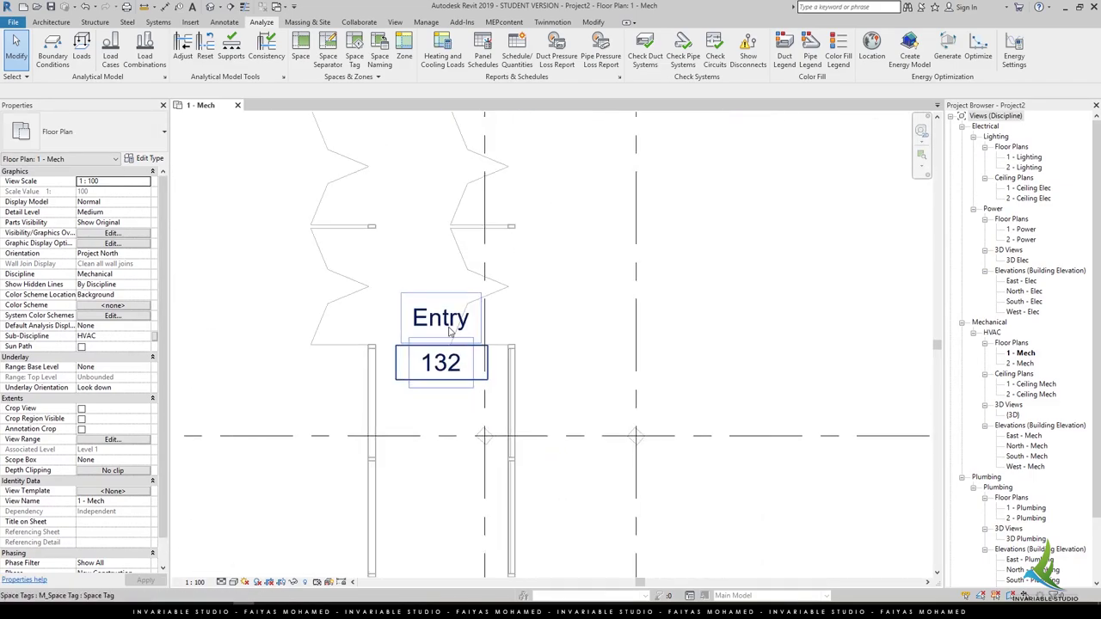
{"action": "scroll", "coordinate": [482, 413], "scroll_direction": "down", "scroll_amount": 1}
{"action": "middle_click_drag", "start_coordinate": [482, 172], "coordinate": [490, 324]}
{"action": "scroll", "coordinate": [490, 324], "scroll_direction": "down", "scroll_amount": 2}
{"action": "scroll", "coordinate": [565, 398], "scroll_direction": "down", "scroll_amount": 1}
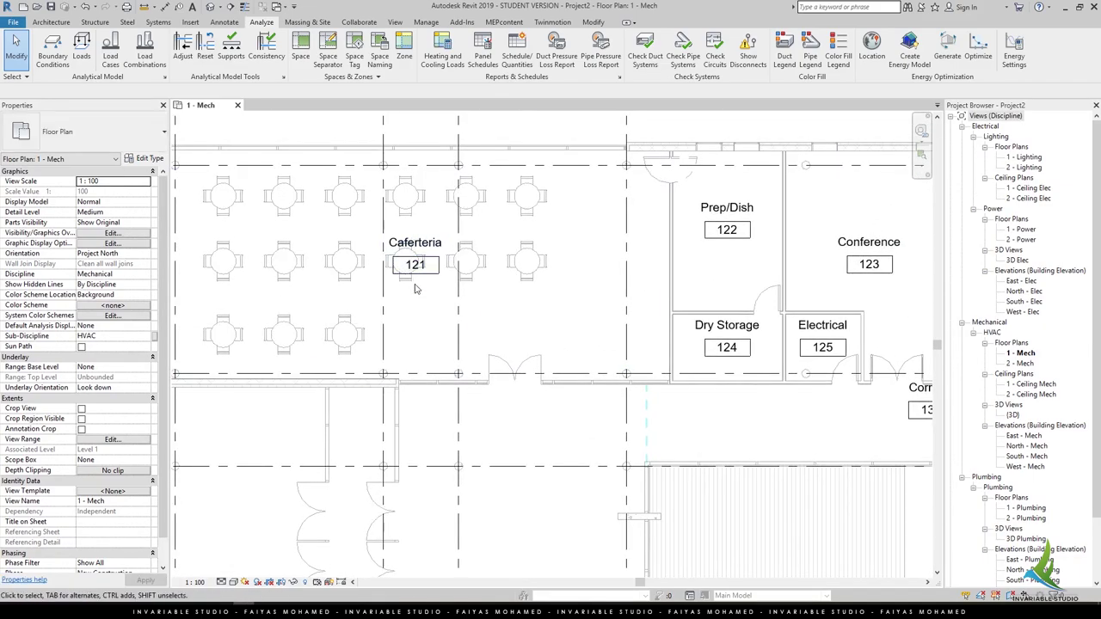
{"action": "scroll", "coordinate": [418, 285], "scroll_direction": "down", "scroll_amount": 1}
{"action": "scroll", "coordinate": [490, 277], "scroll_direction": "down", "scroll_amount": 1}
{"action": "scroll", "coordinate": [575, 380], "scroll_direction": "down", "scroll_amount": 2}
{"action": "middle_click_drag", "start_coordinate": [575, 381], "coordinate": [568, 284]}
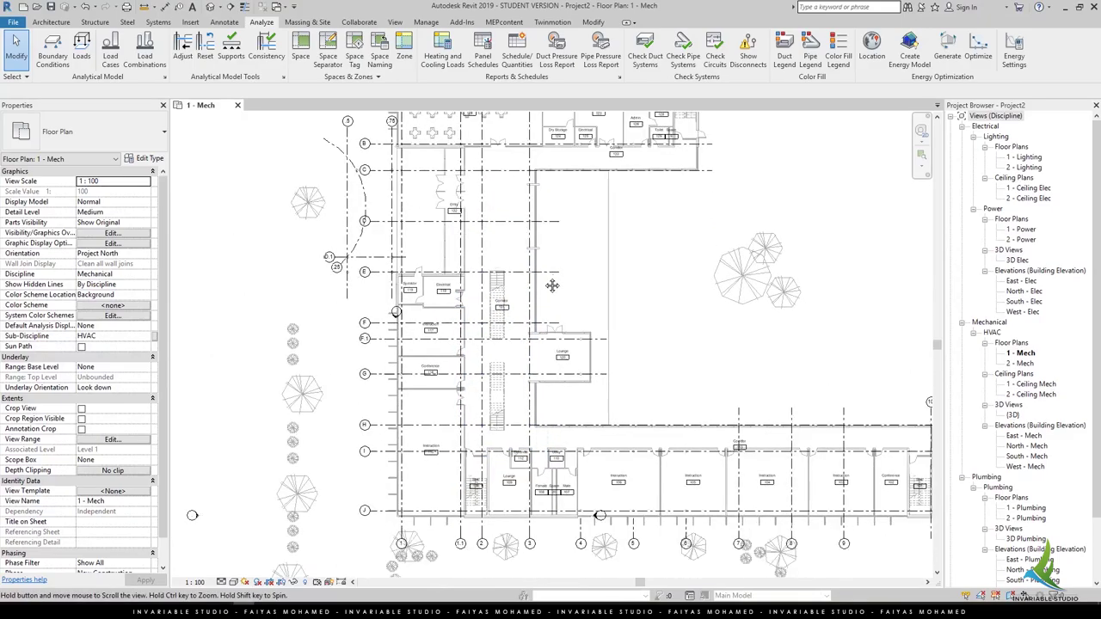
{"action": "middle_click_drag", "start_coordinate": [602, 533], "coordinate": [601, 404]}
{"action": "scroll", "coordinate": [600, 404], "scroll_direction": "up", "scroll_amount": 1}
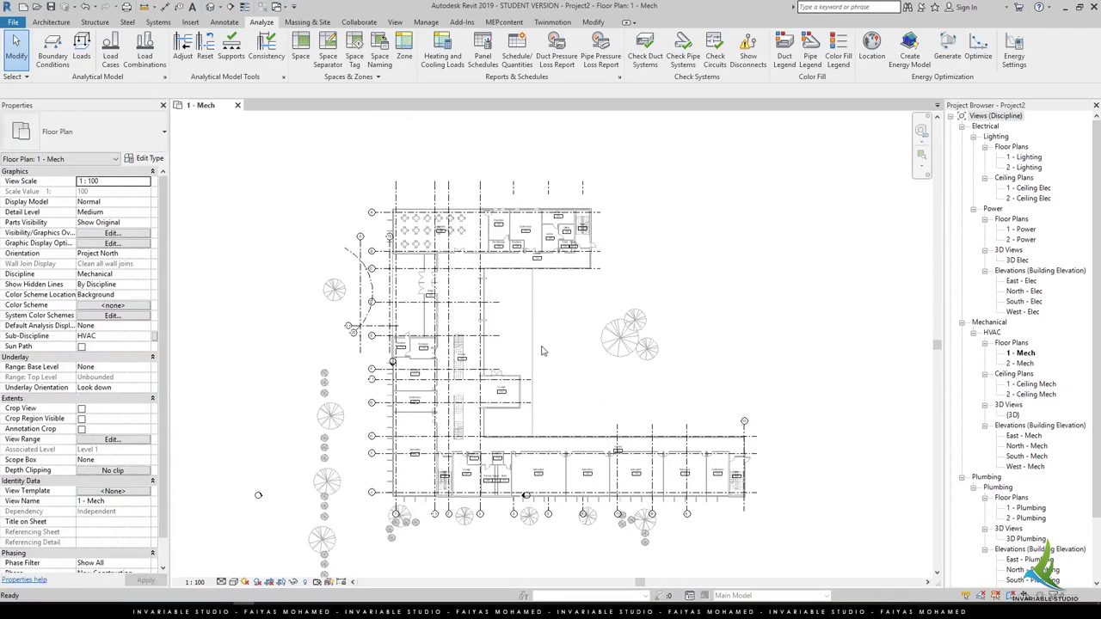
{"action": "middle_click_drag", "start_coordinate": [362, 207], "coordinate": [551, 363]}
{"action": "scroll", "coordinate": [551, 363], "scroll_direction": "up", "scroll_amount": 1}
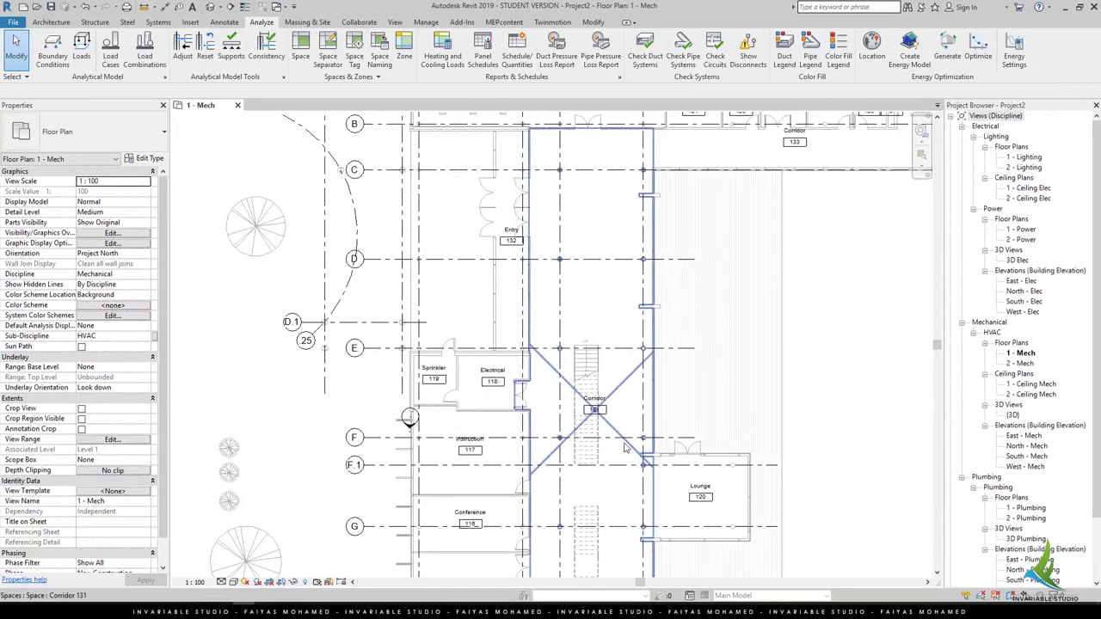
{"action": "left_click", "coordinate": [602, 413]}
{"action": "scroll", "coordinate": [694, 476], "scroll_direction": "down", "scroll_amount": 2}
{"action": "scroll", "coordinate": [530, 353], "scroll_direction": "down", "scroll_amount": 1}
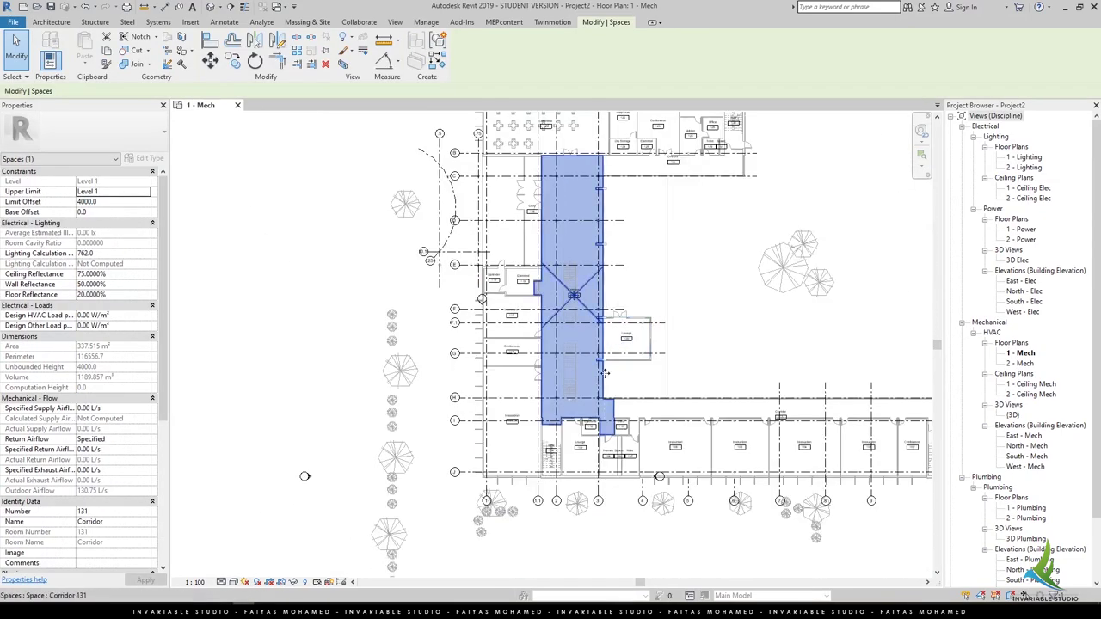
{"action": "scroll", "coordinate": [531, 352], "scroll_direction": "down", "scroll_amount": 1}
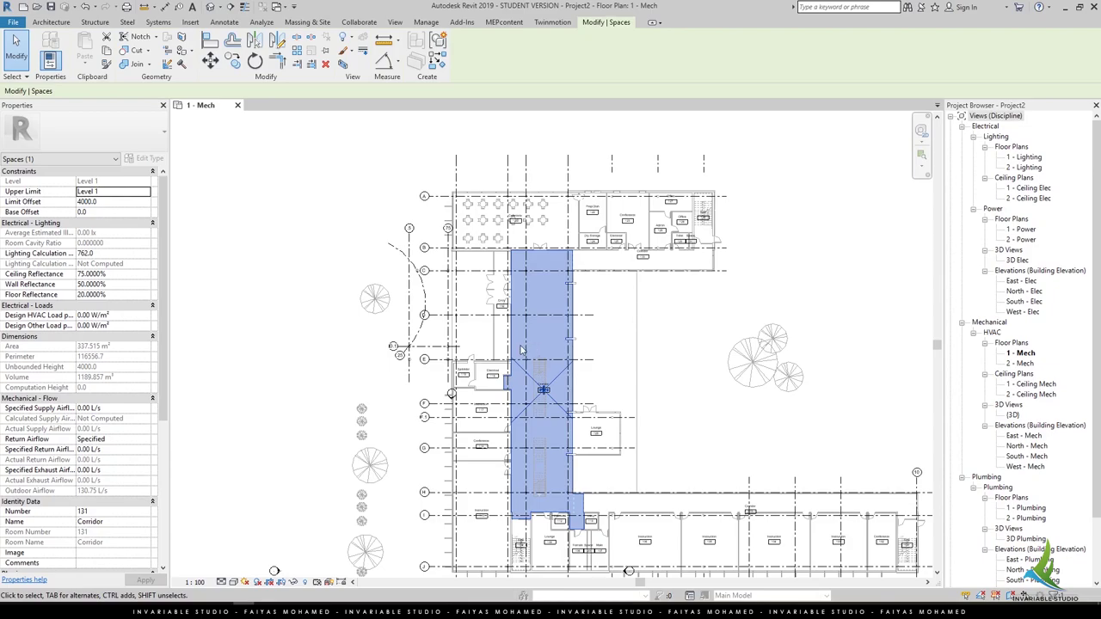
{"action": "left_click", "coordinate": [676, 329]}
{"action": "middle_click_drag", "start_coordinate": [677, 329], "coordinate": [680, 295]}
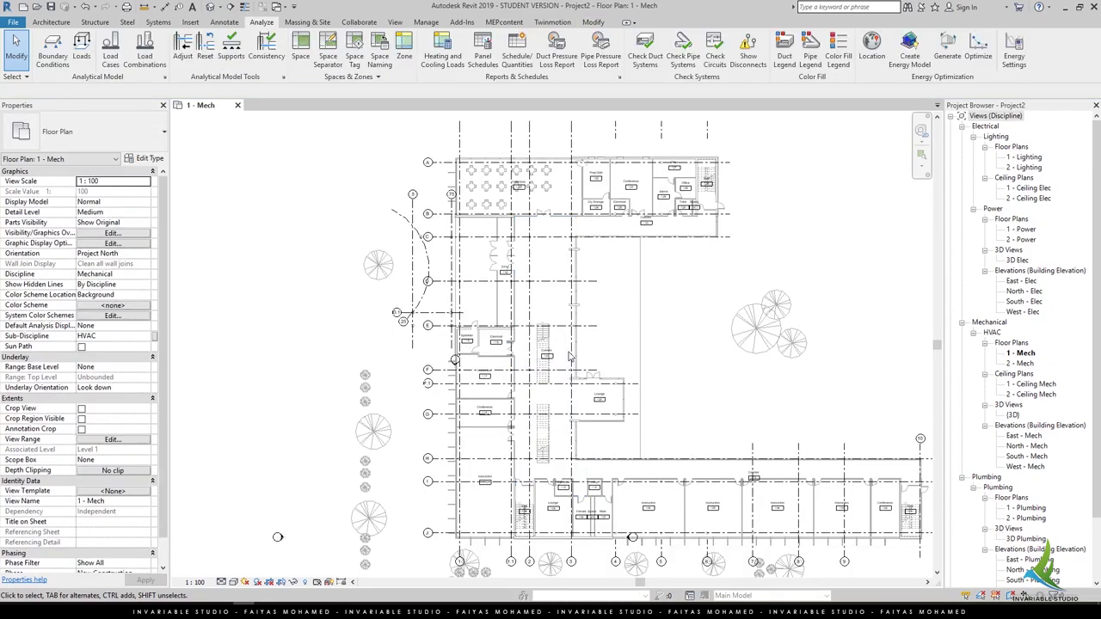
{"action": "left_click", "coordinate": [568, 343]}
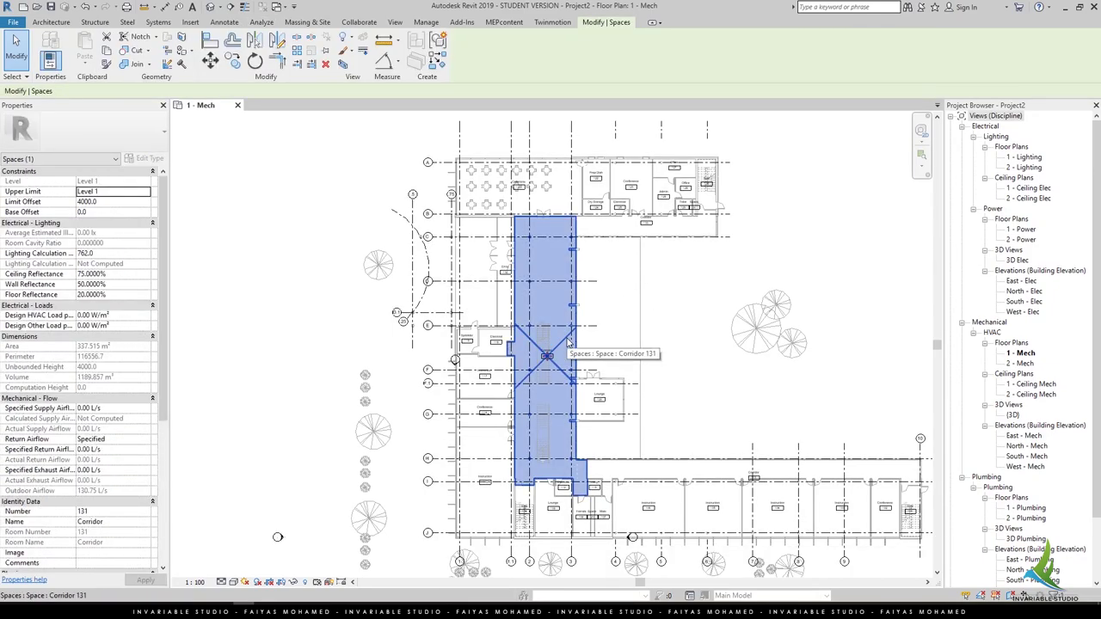
{"action": "middle_click_drag", "start_coordinate": [732, 325], "coordinate": [662, 344]}
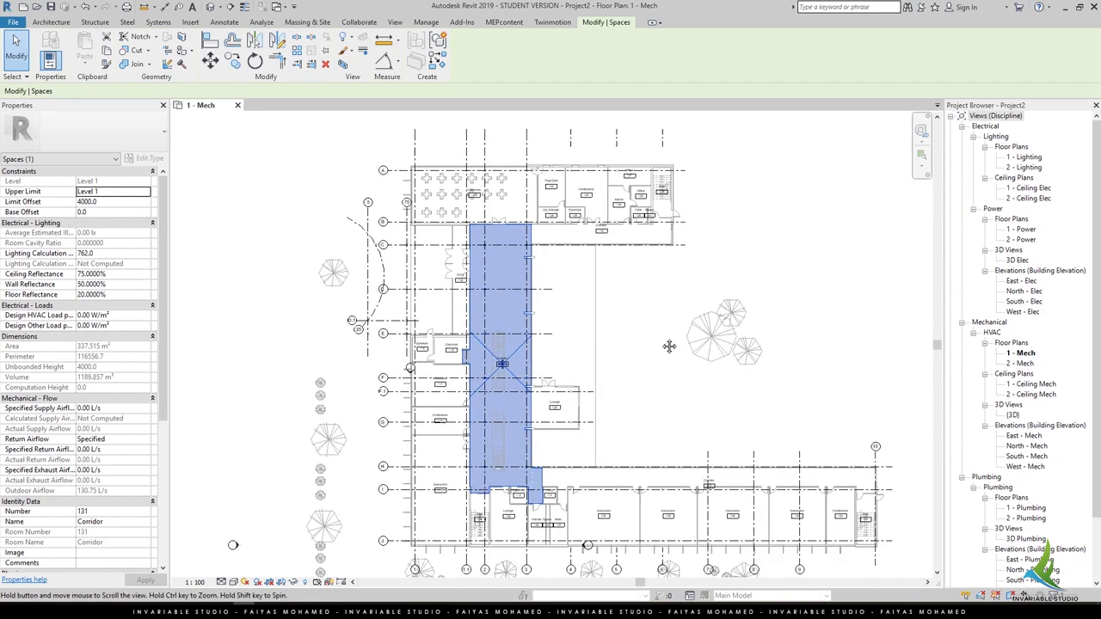
{"action": "key", "text": "Escape"}
{"action": "scroll", "coordinate": [497, 300], "scroll_direction": "up", "scroll_amount": 1}
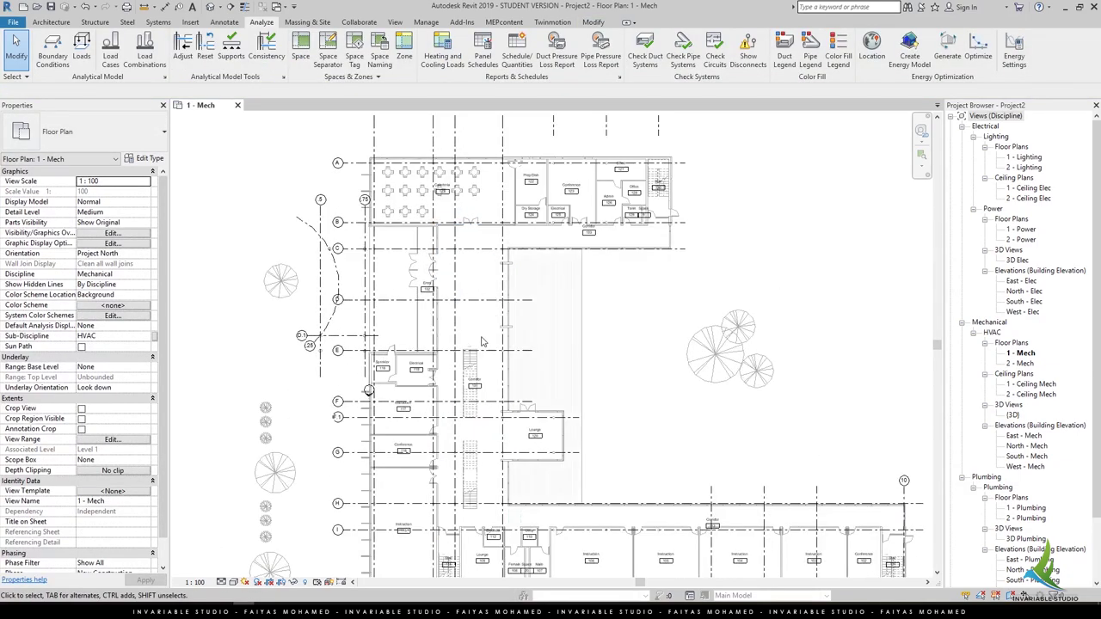
{"action": "left_click", "coordinate": [474, 386]}
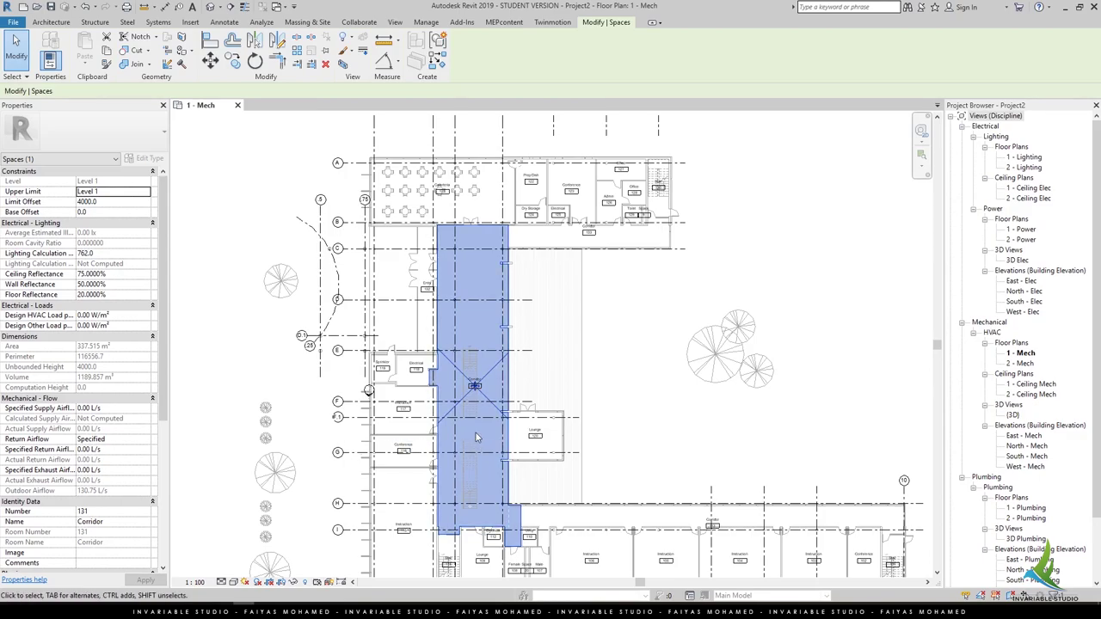
{"action": "middle_click_drag", "start_coordinate": [534, 435], "coordinate": [559, 404]}
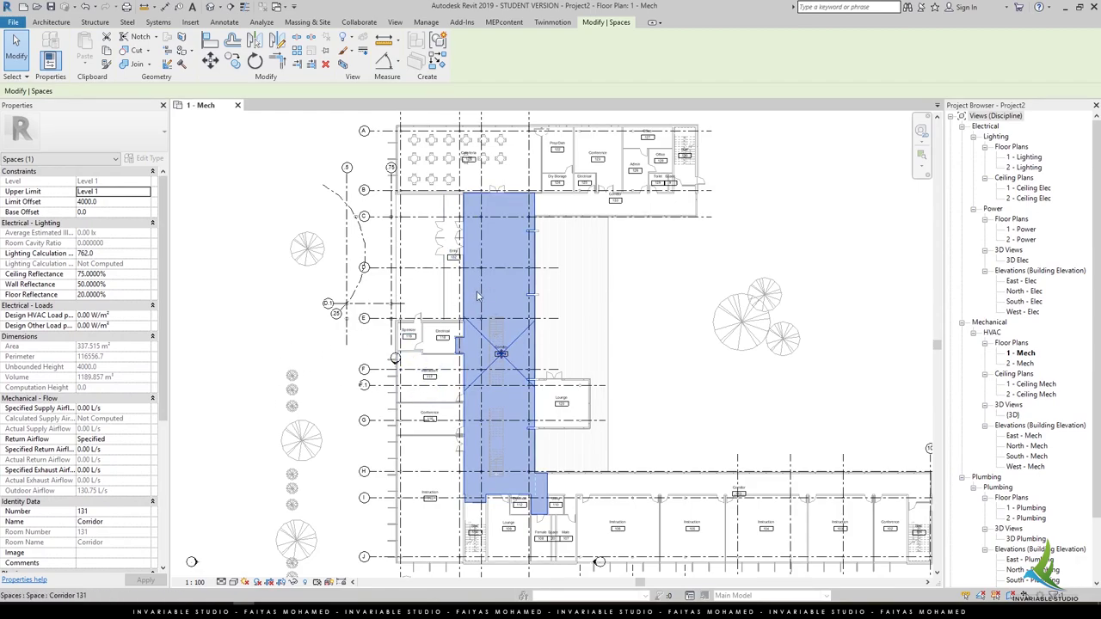
{"action": "scroll", "coordinate": [826, 439], "scroll_direction": "down", "scroll_amount": 1}
{"action": "scroll", "coordinate": [975, 443], "scroll_direction": "down", "scroll_amount": 1}
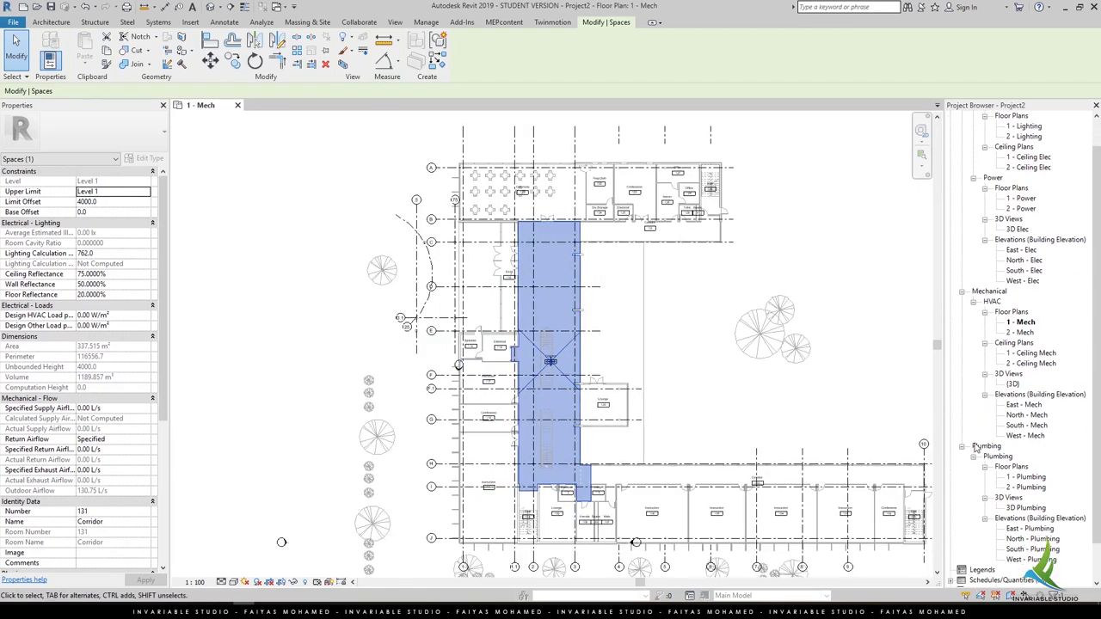
{"action": "scroll", "coordinate": [1008, 526], "scroll_direction": "down", "scroll_amount": 1}
{"action": "left_click", "coordinate": [1017, 540]}
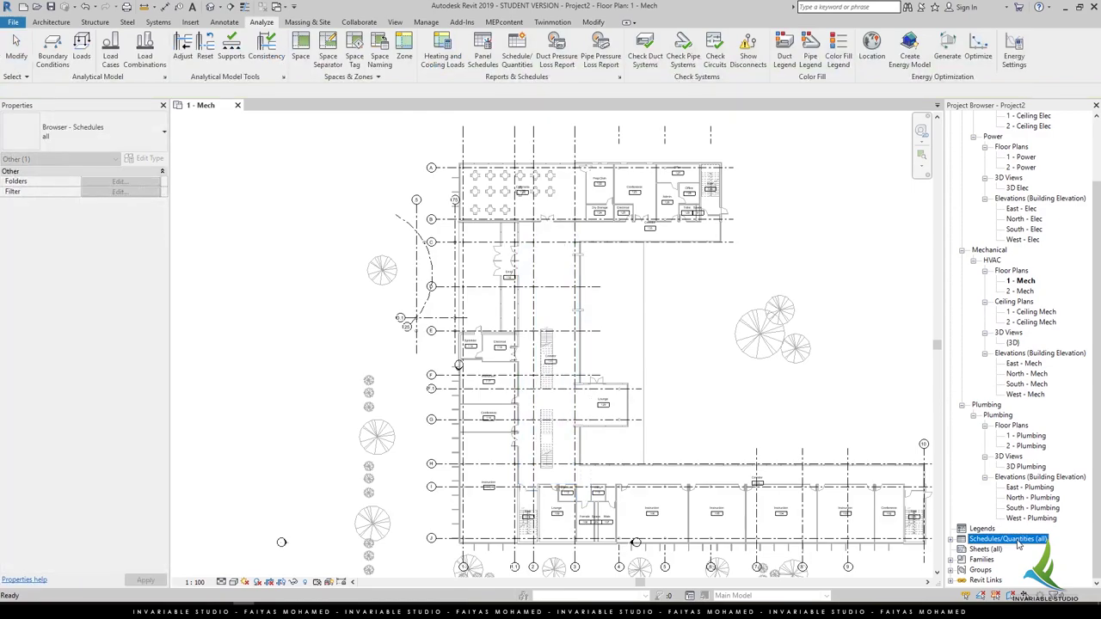
{"action": "left_click", "coordinate": [551, 362]}
{"action": "left_click", "coordinate": [740, 392]}
{"action": "middle_click_drag", "start_coordinate": [731, 391], "coordinate": [622, 390]}
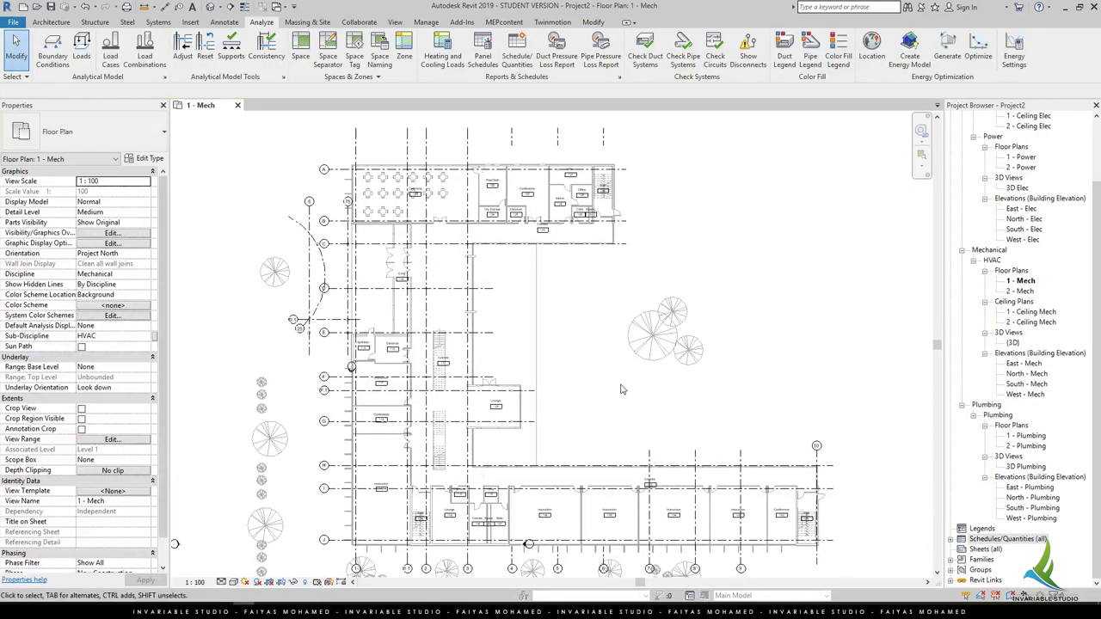
{"action": "scroll", "coordinate": [461, 325], "scroll_direction": "down", "scroll_amount": 3}
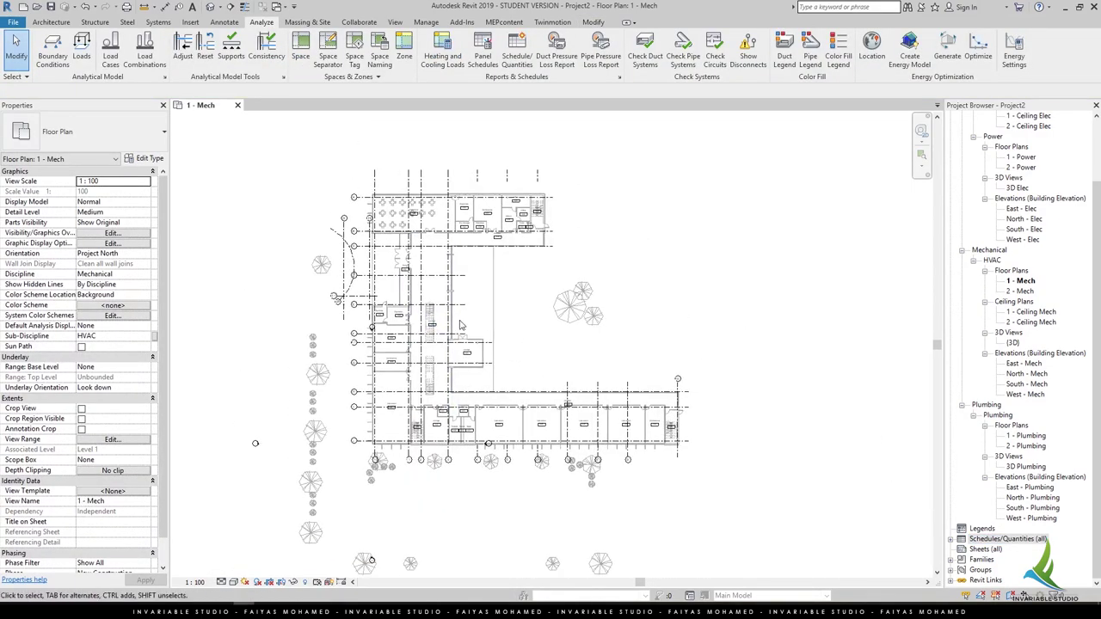
{"action": "scroll", "coordinate": [460, 325], "scroll_direction": "up", "scroll_amount": 2}
{"action": "left_click", "coordinate": [430, 345]}
{"action": "scroll", "coordinate": [103, 502], "scroll_direction": "down", "scroll_amount": 2}
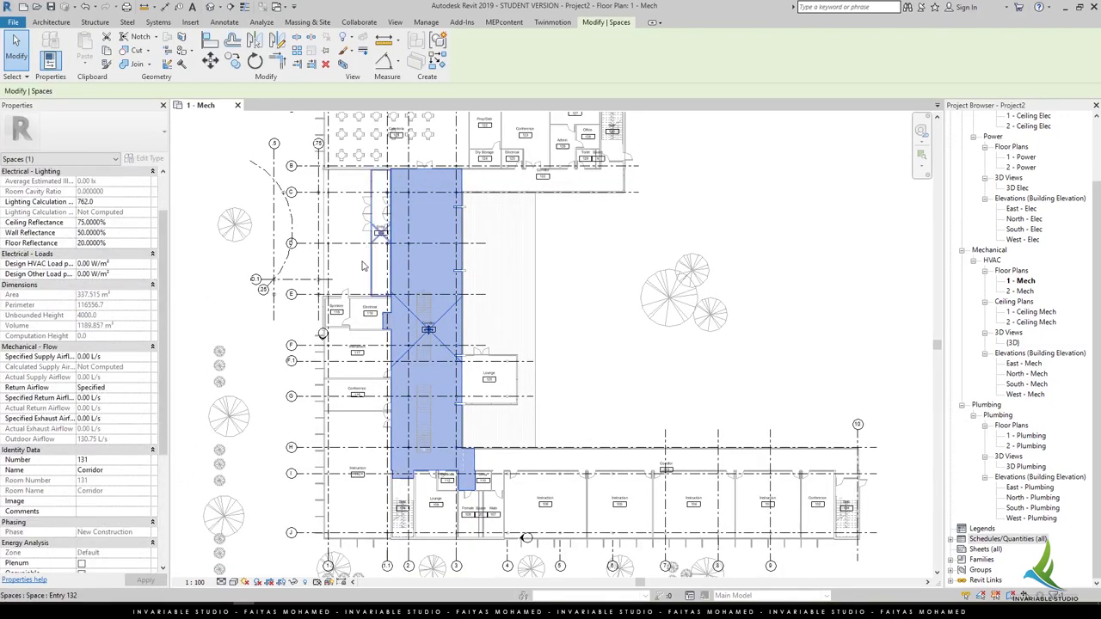
{"action": "scroll", "coordinate": [109, 245], "scroll_direction": "up", "scroll_amount": 2}
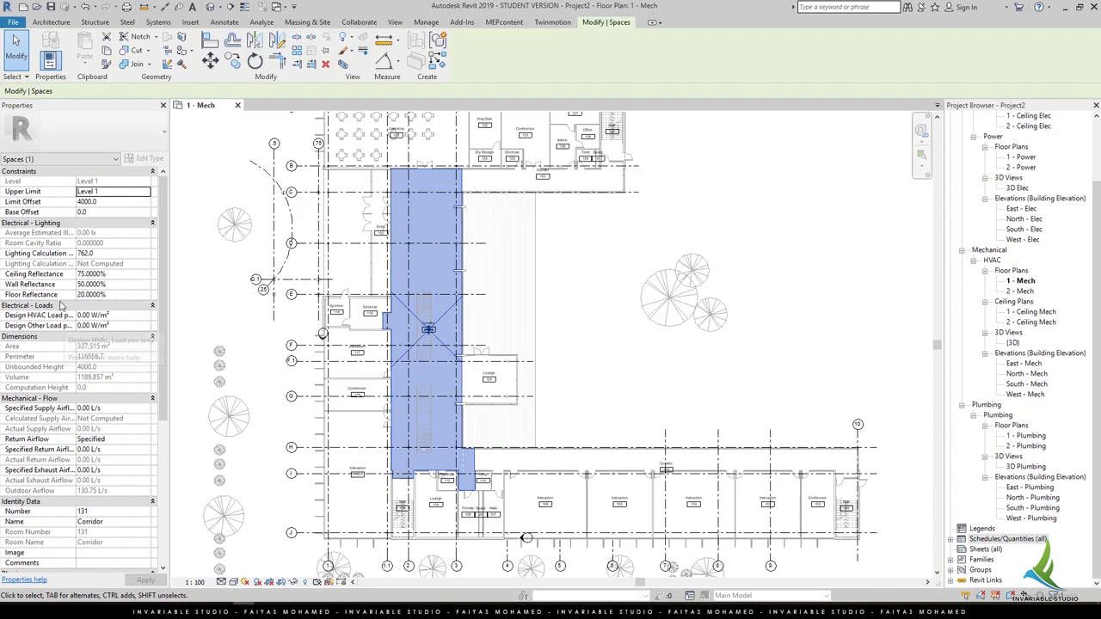
{"action": "scroll", "coordinate": [62, 315], "scroll_direction": "down", "scroll_amount": 3}
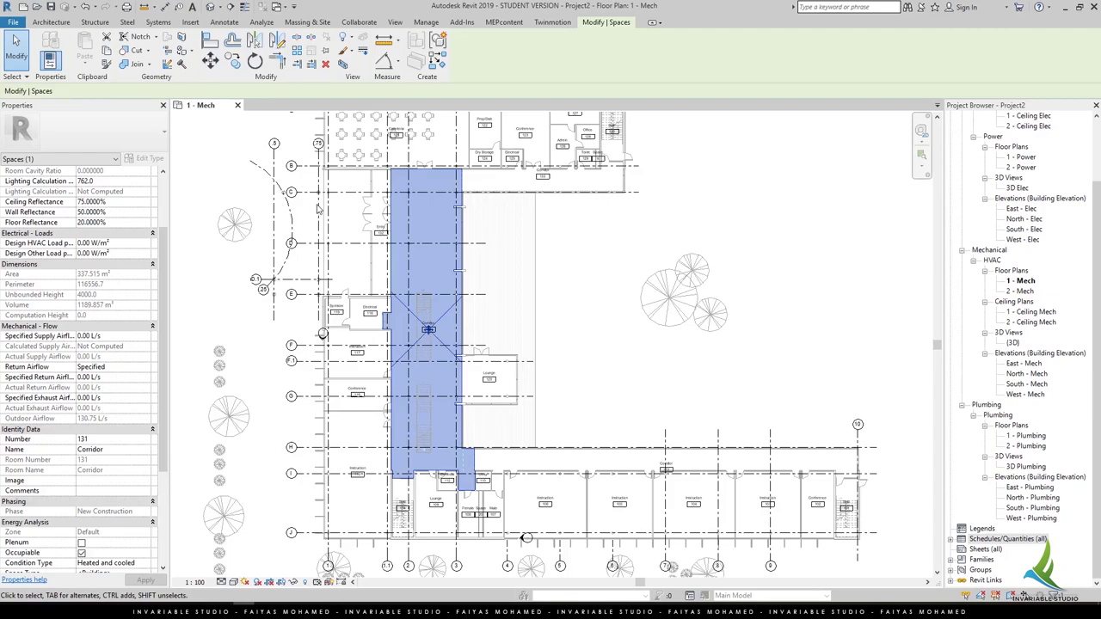
{"action": "key", "text": "Escape"}
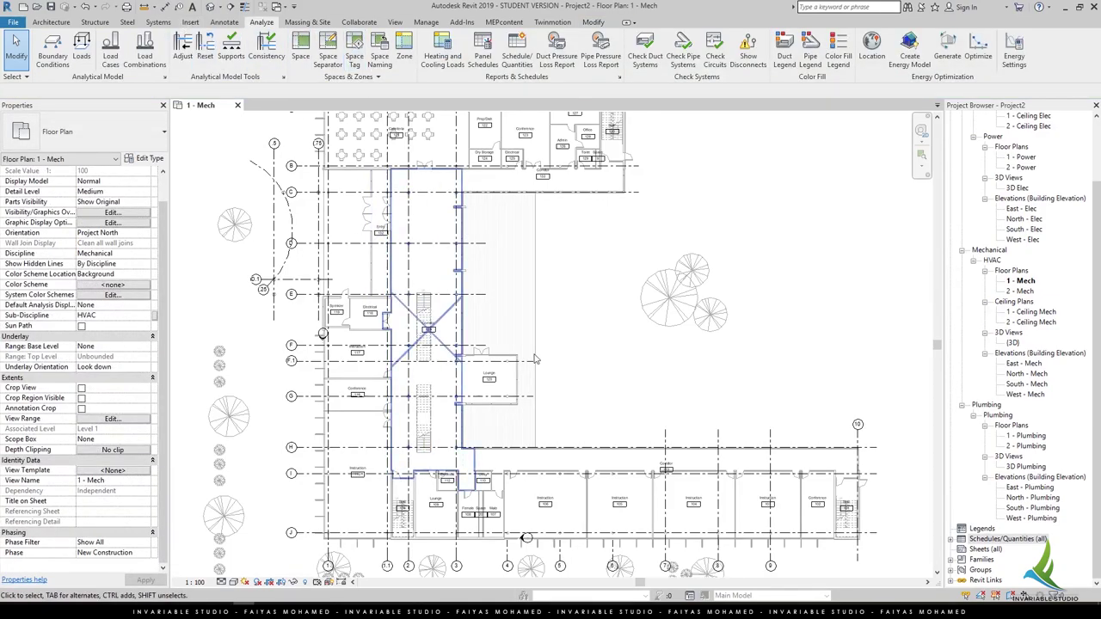
{"action": "middle_click_drag", "start_coordinate": [534, 358], "coordinate": [482, 253]}
Step: Start a new schedule from Schedules/Quantities with the Spaces category
{"action": "left_click", "coordinate": [999, 540]}
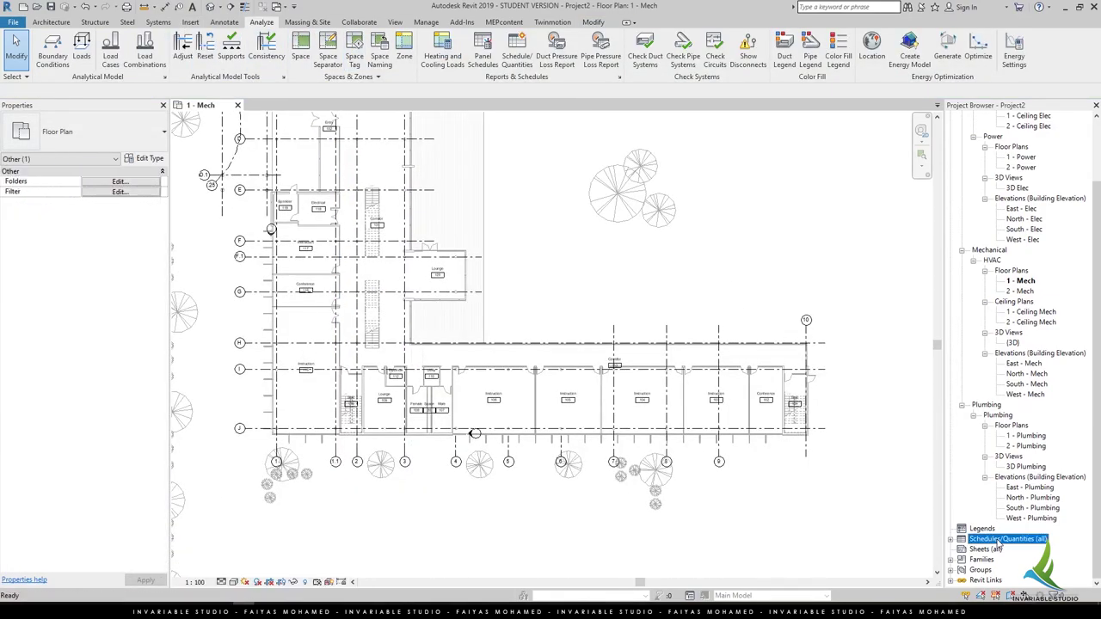
{"action": "right_click", "coordinate": [1019, 540]}
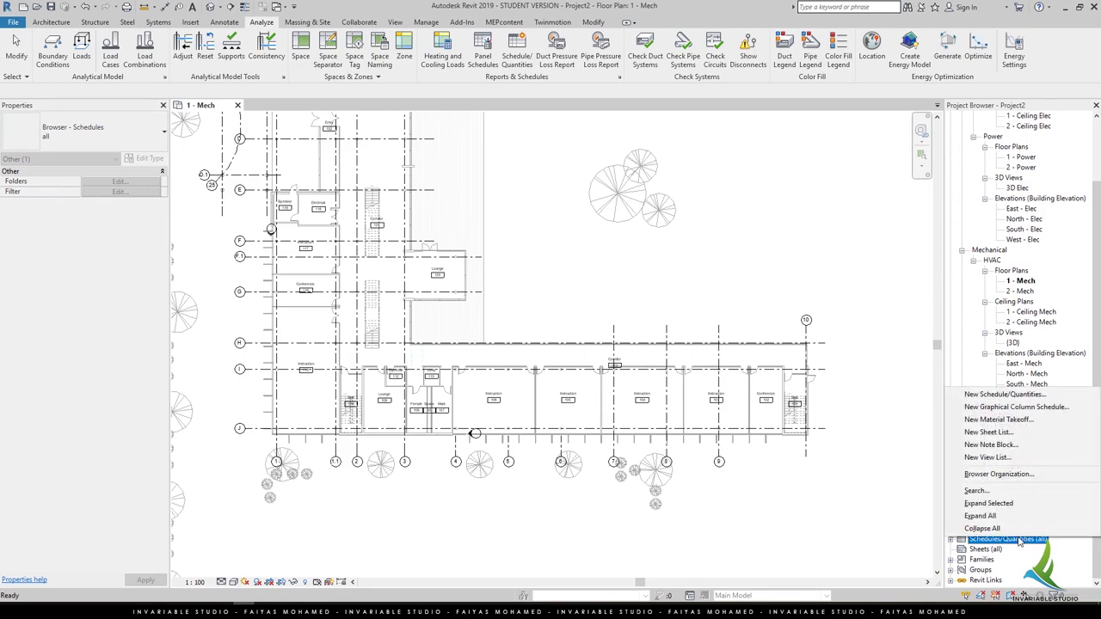
{"action": "left_click", "coordinate": [1005, 395]}
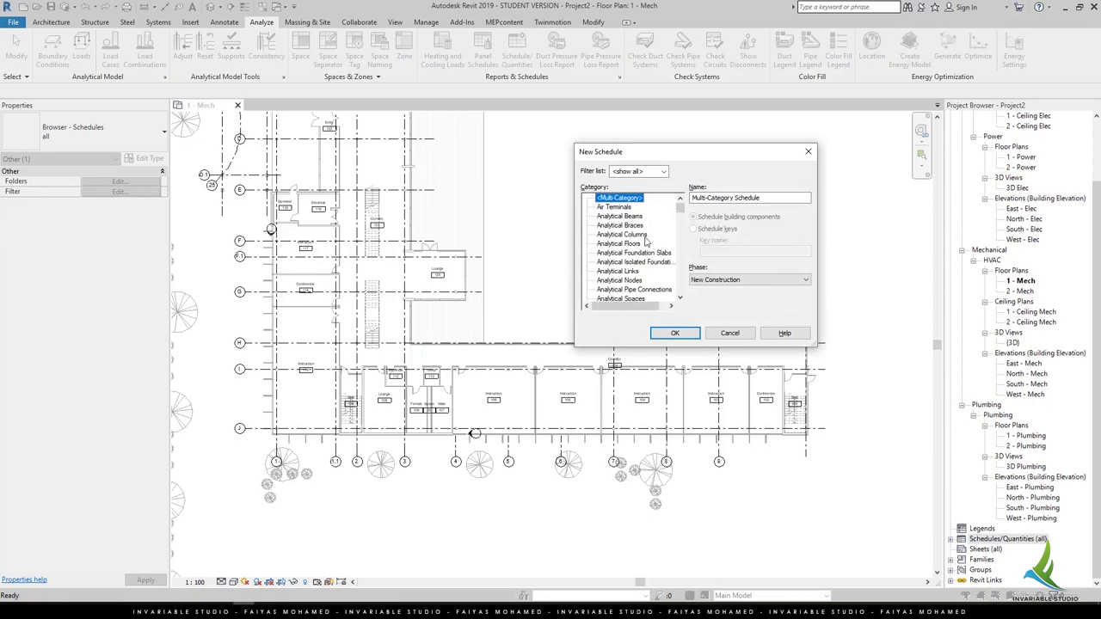
{"action": "left_click", "coordinate": [621, 226]}
{"action": "key", "text": "s"}
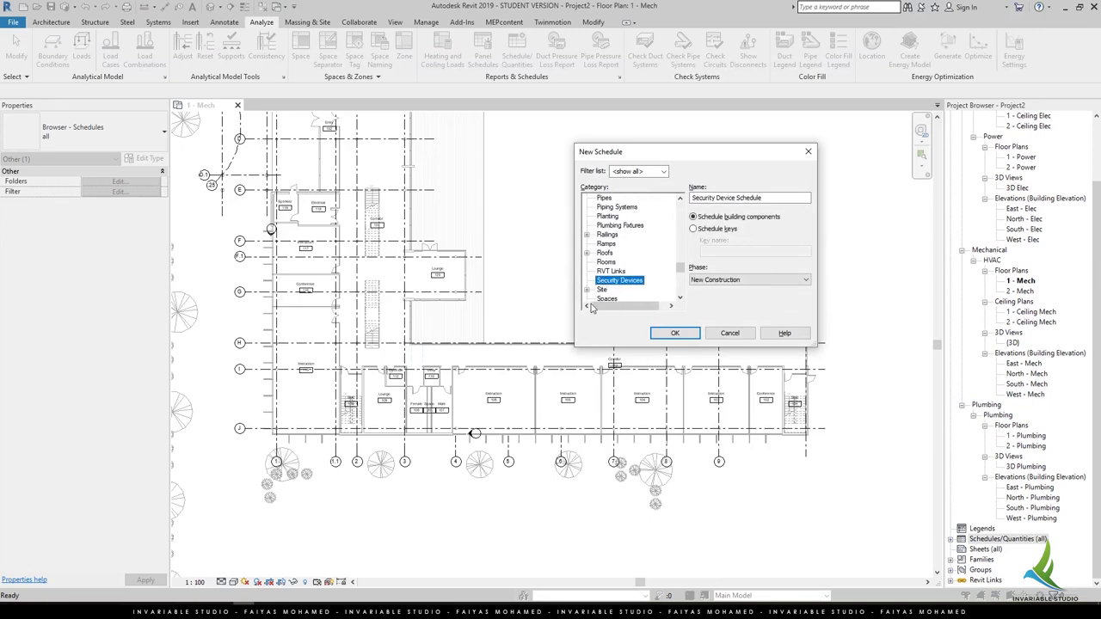
{"action": "left_click", "coordinate": [605, 300]}
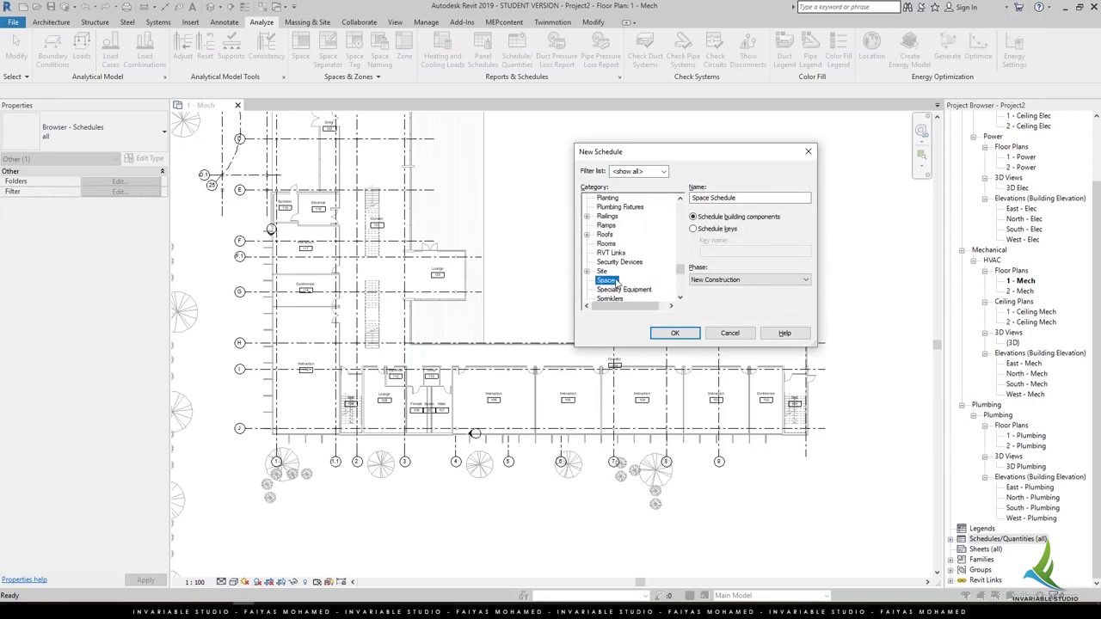
Step: Make it a key schedule named Hazzard Area Type with key name Hazzard Type
{"action": "left_click_drag", "start_coordinate": [757, 198], "coordinate": [692, 198]}
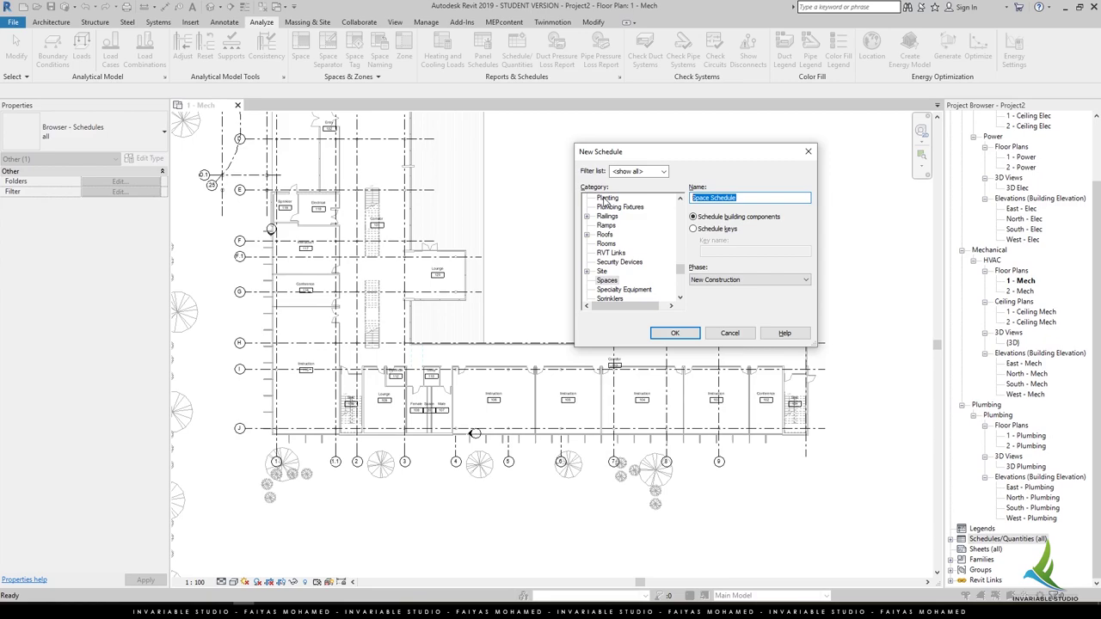
{"action": "type", "text": "Hazzar"}
{"action": "type", "text": "d"}
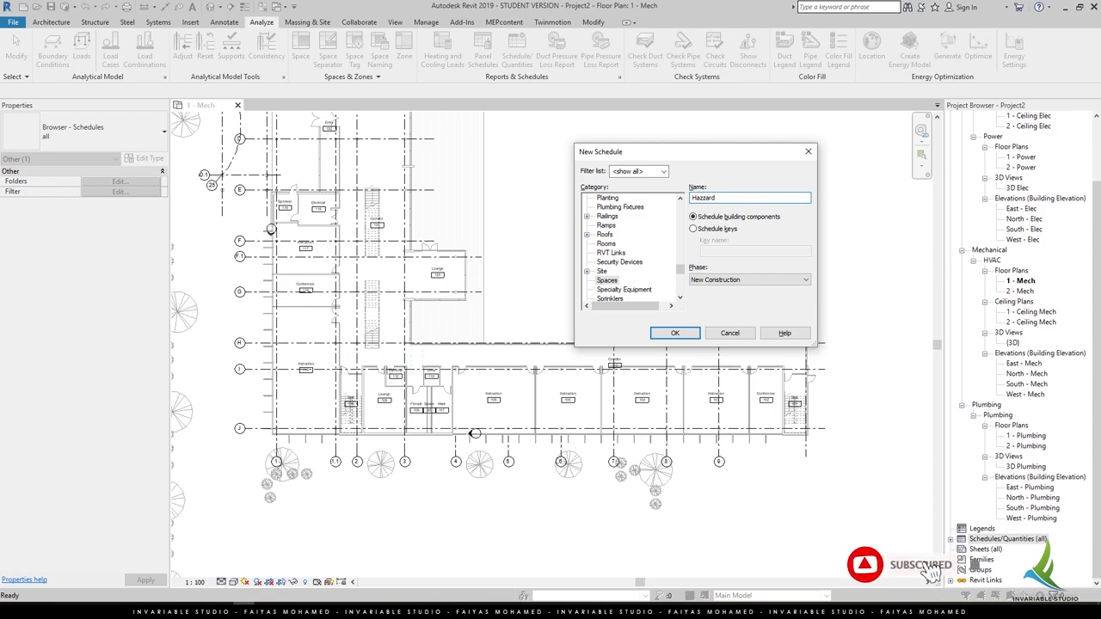
{"action": "type", "text": " Area Type"}
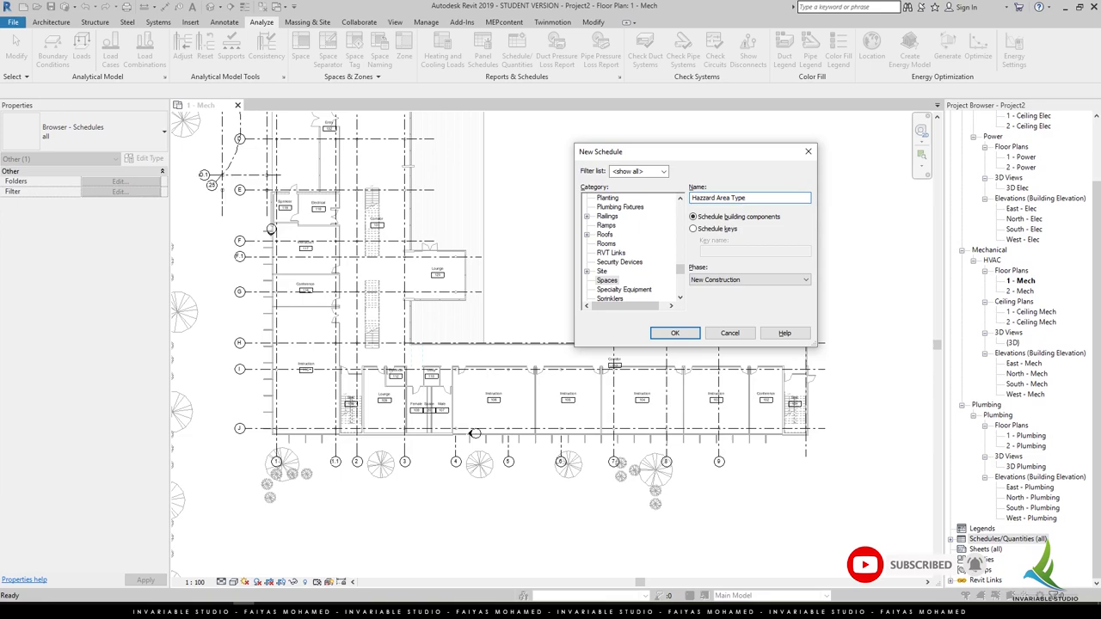
{"action": "left_click", "coordinate": [716, 229]}
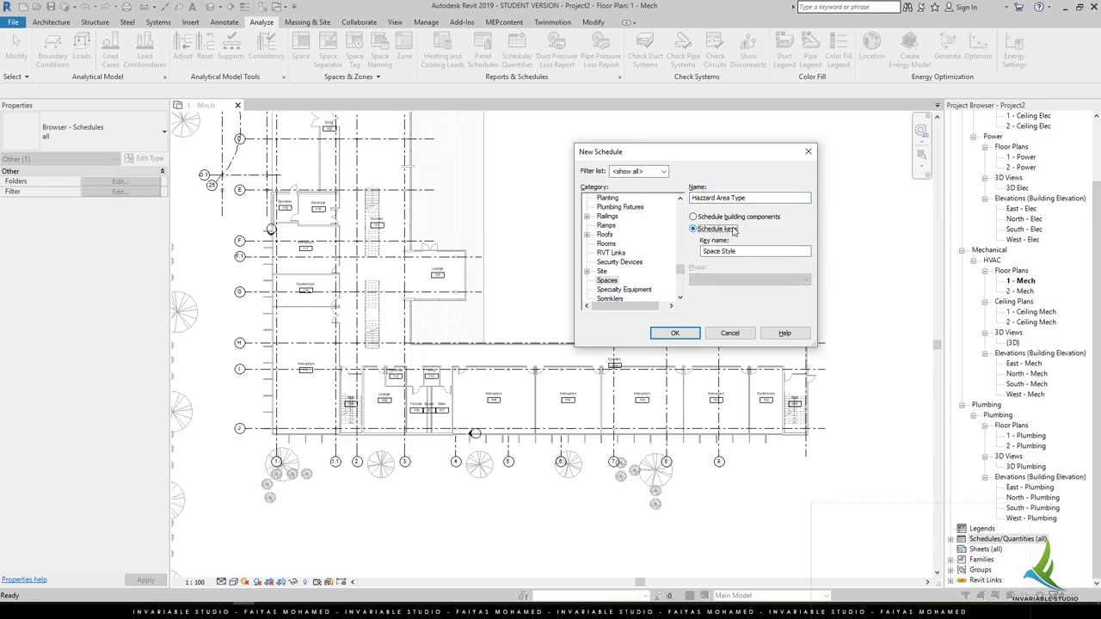
{"action": "left_click_drag", "start_coordinate": [809, 198], "coordinate": [628, 201]}
{"action": "key", "text": "ctrl+c"}
{"action": "left_click_drag", "start_coordinate": [809, 251], "coordinate": [584, 251]}
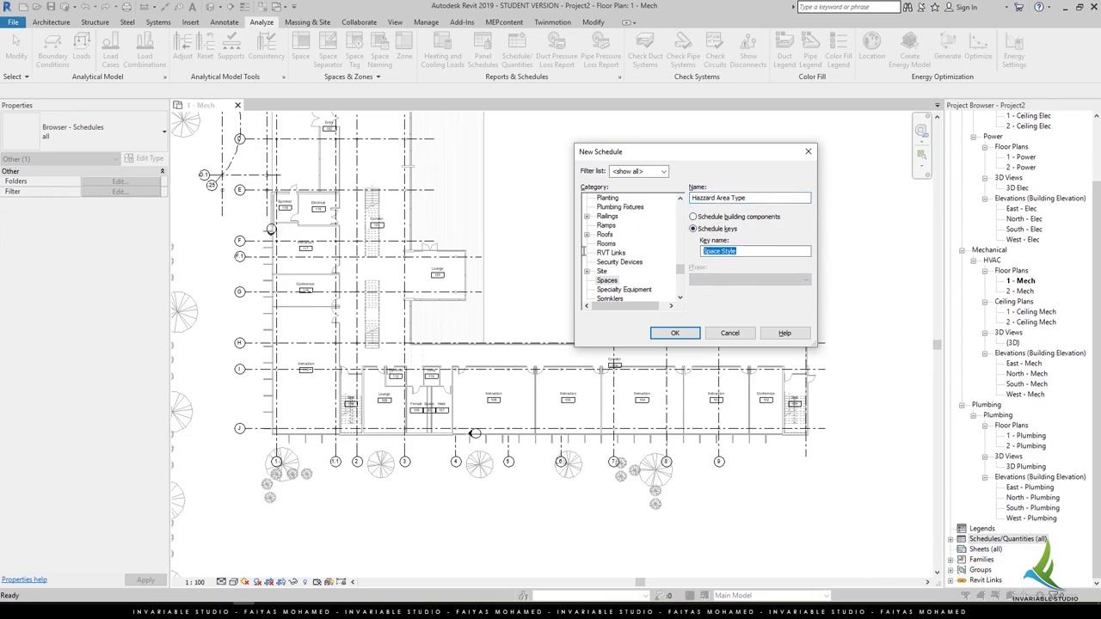
{"action": "key", "text": "ctrl+v"}
{"action": "double_click", "coordinate": [729, 251]}
{"action": "key", "text": "BackSpace"}
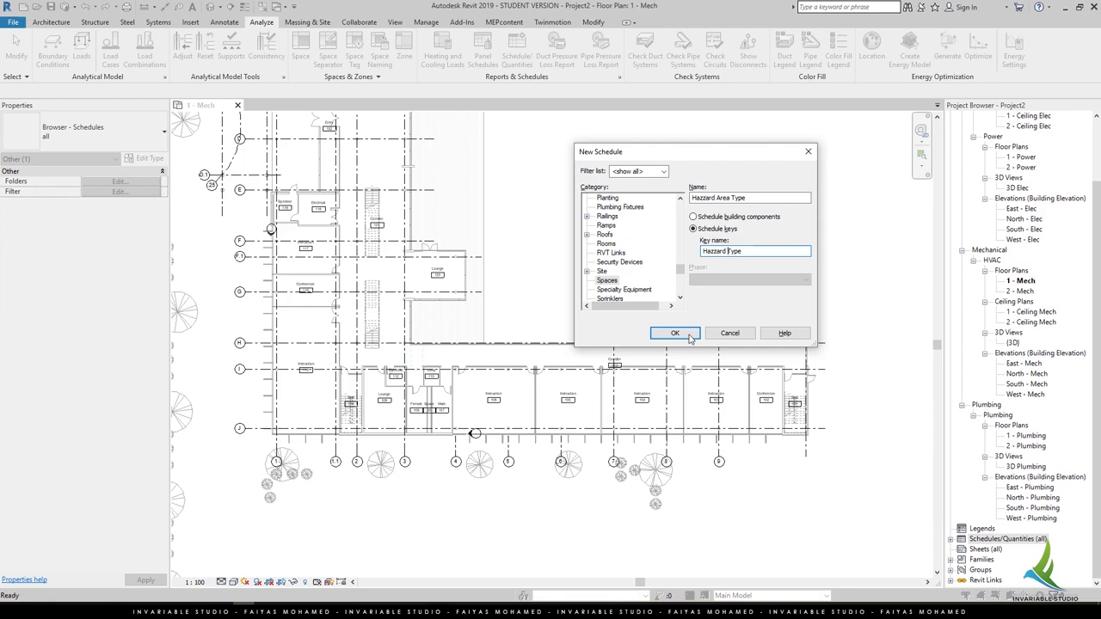
{"action": "left_click", "coordinate": [674, 333]}
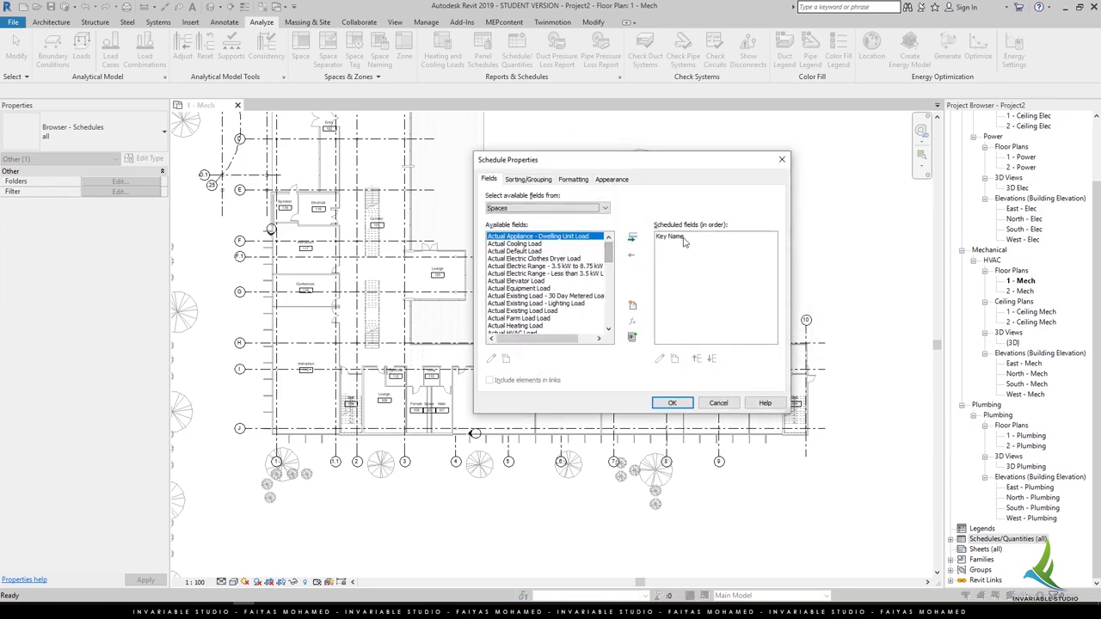
Step: Accept the schedule fields with only Key Name to create the Hazzard Area Type view
{"action": "left_click_drag", "start_coordinate": [609, 249], "coordinate": [608, 318]}
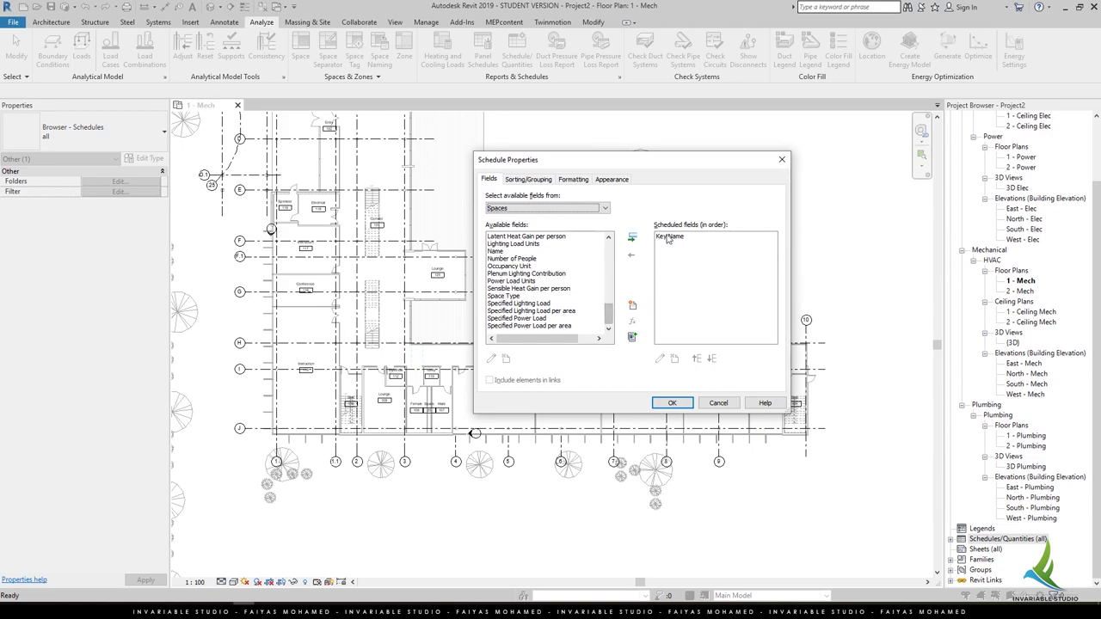
{"action": "scroll", "coordinate": [608, 286], "scroll_direction": "up", "scroll_amount": 1}
{"action": "scroll", "coordinate": [607, 286], "scroll_direction": "up", "scroll_amount": 5}
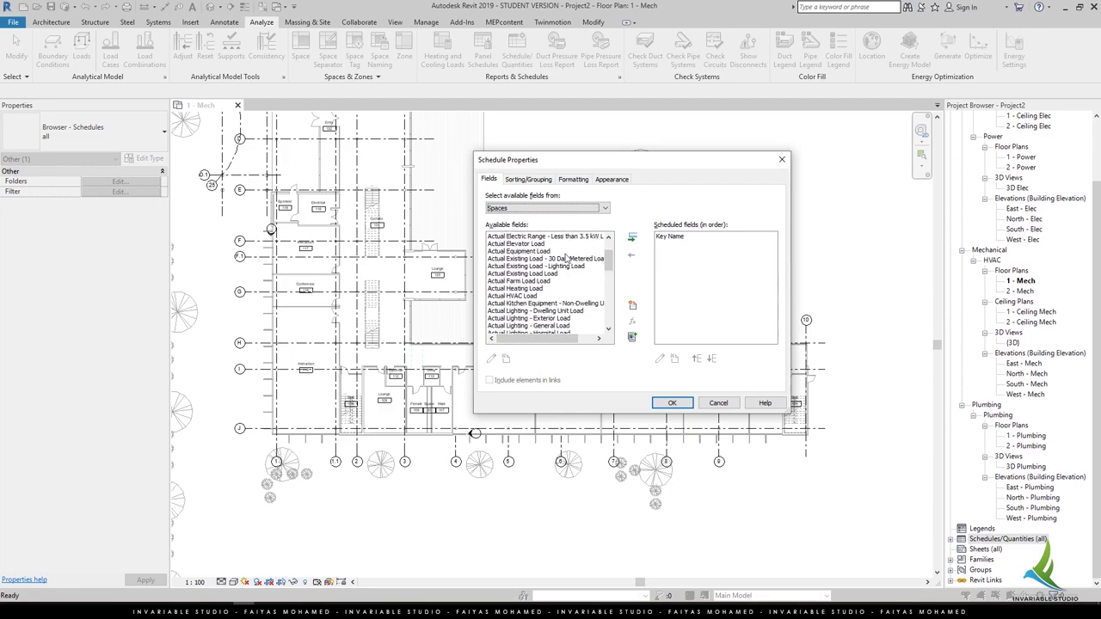
{"action": "scroll", "coordinate": [521, 331], "scroll_direction": "down", "scroll_amount": 1}
{"action": "scroll", "coordinate": [531, 307], "scroll_direction": "down", "scroll_amount": 2}
{"action": "scroll", "coordinate": [531, 307], "scroll_direction": "down", "scroll_amount": 5}
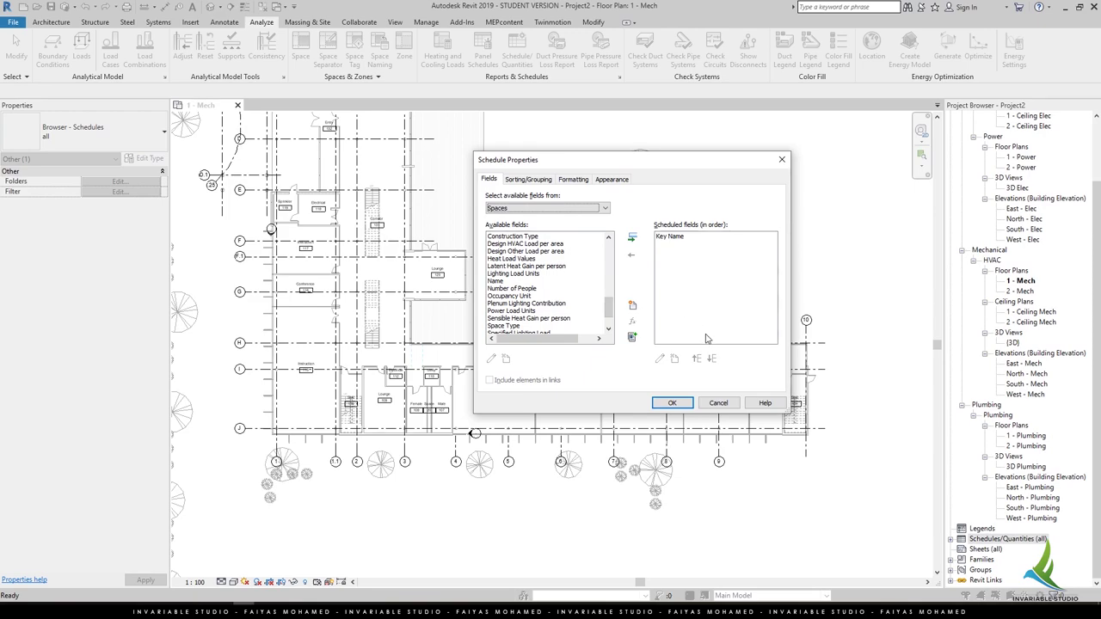
{"action": "left_click", "coordinate": [672, 402]}
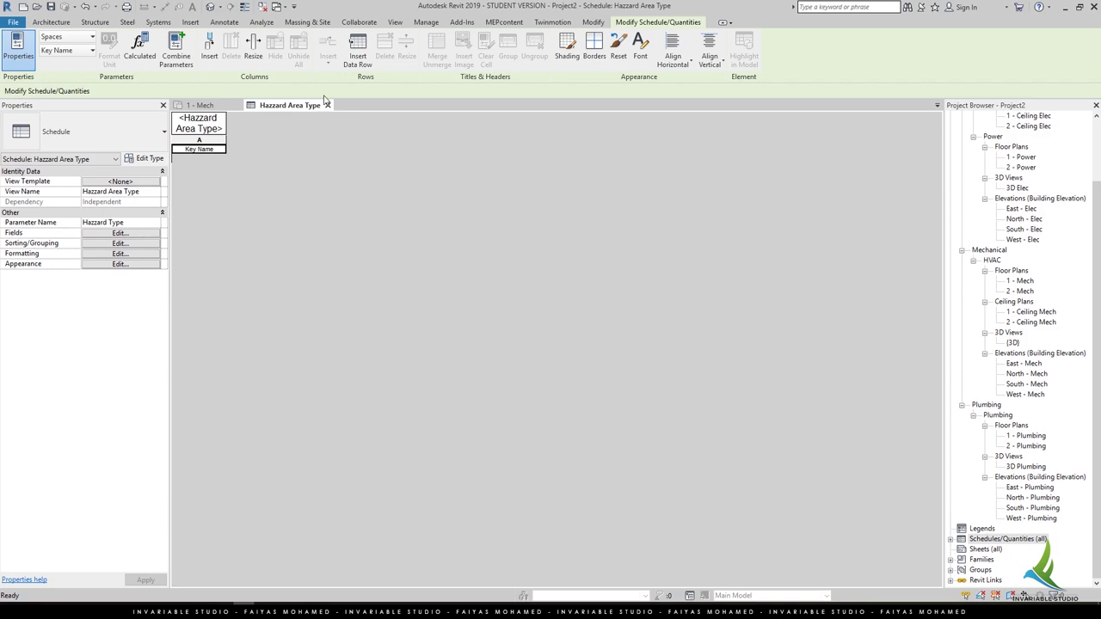
Step: Insert three key rows and name them HH, LH and MH
{"action": "left_click", "coordinate": [358, 50]}
{"action": "left_click", "coordinate": [358, 50]}
{"action": "left_click", "coordinate": [358, 50]}
{"action": "left_click", "coordinate": [195, 169]}
{"action": "type", "text": "LH"}
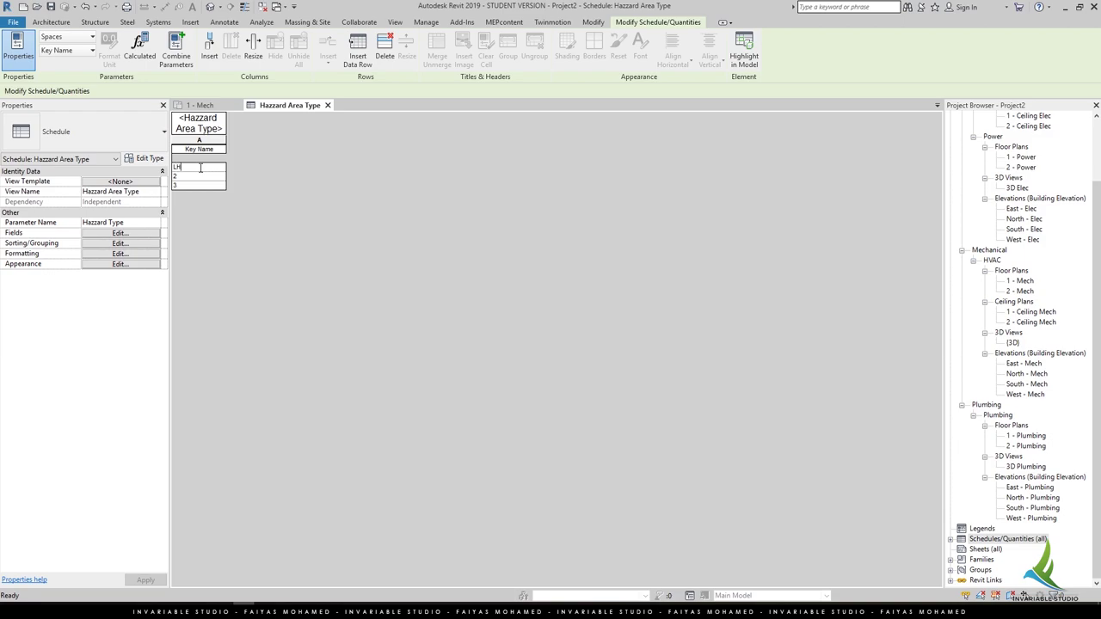
{"action": "left_click", "coordinate": [201, 173]}
{"action": "left_click", "coordinate": [201, 176]}
{"action": "left_click", "coordinate": [206, 165]}
{"action": "type", "text": "H"}
{"action": "left_click", "coordinate": [193, 179]}
{"action": "key", "text": "Down"}
Step: Collapse the Project Browser and re-expand Schedules to show Hazzard Area Type
{"action": "right_click", "coordinate": [1022, 542]}
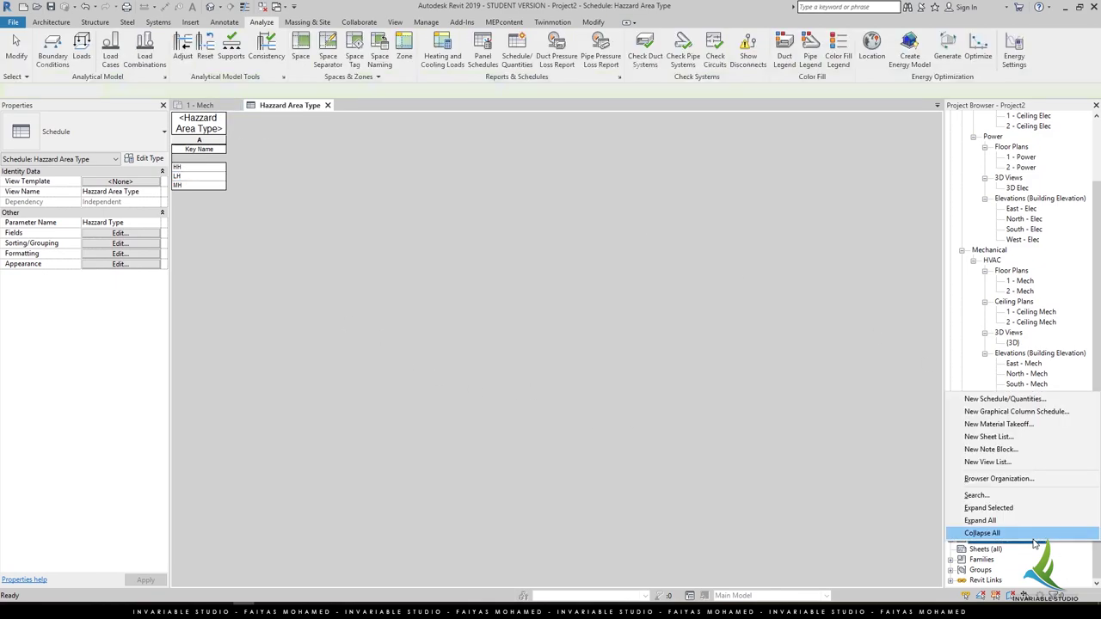
{"action": "left_click", "coordinate": [1034, 545]}
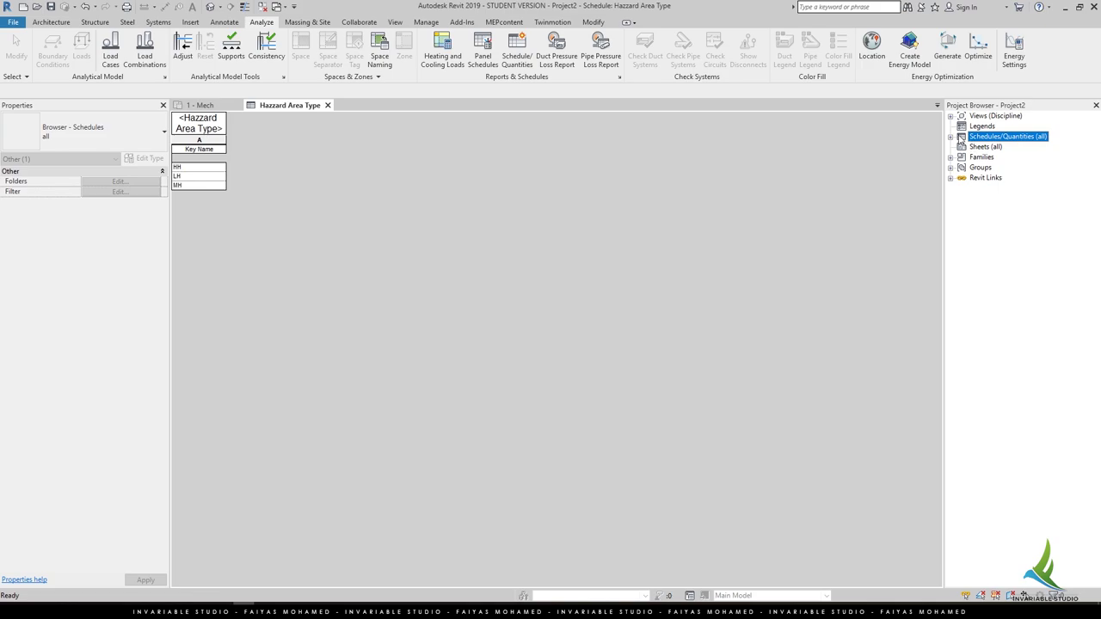
{"action": "left_click", "coordinate": [950, 137]}
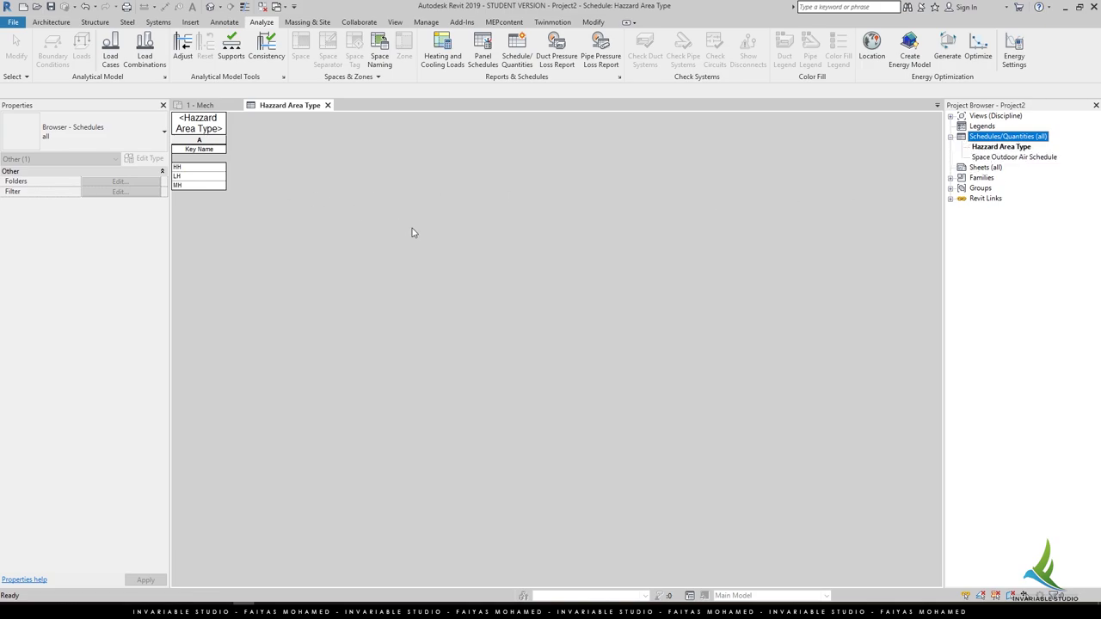
{"action": "left_click", "coordinate": [211, 176]}
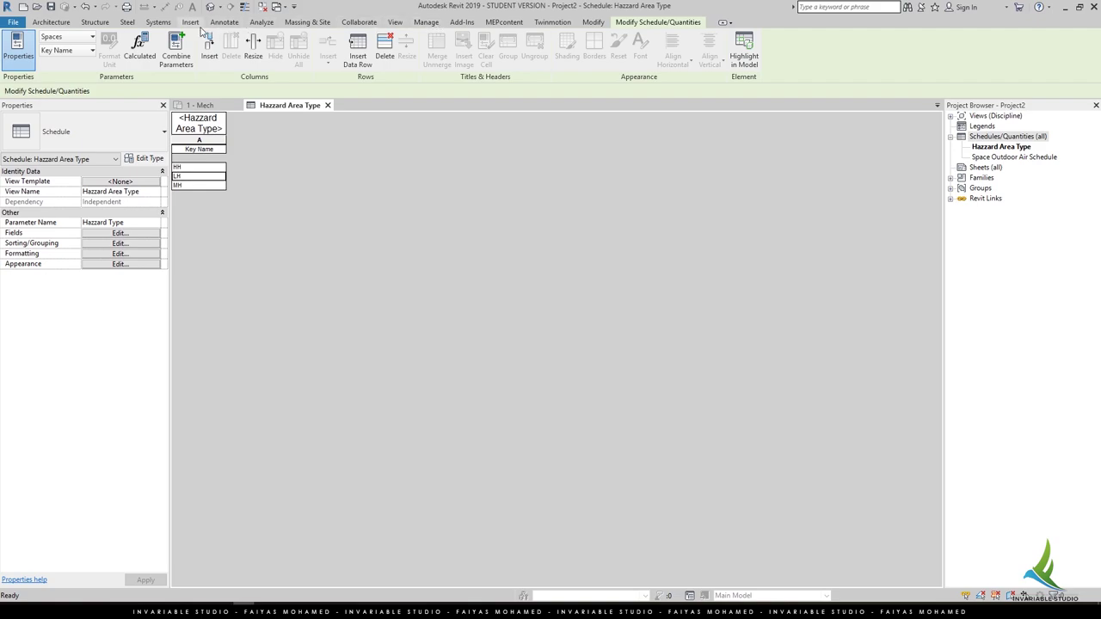
{"action": "left_click", "coordinate": [424, 22]}
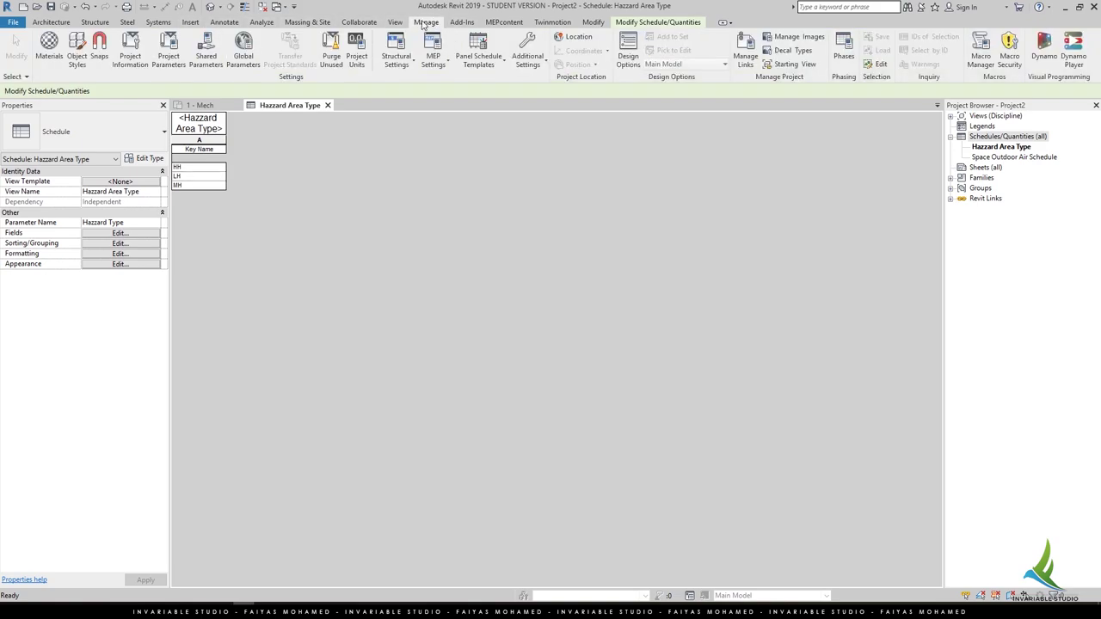
Step: Add a project parameter named Hazard Value with Common discipline and Number type
{"action": "left_click", "coordinate": [177, 52]}
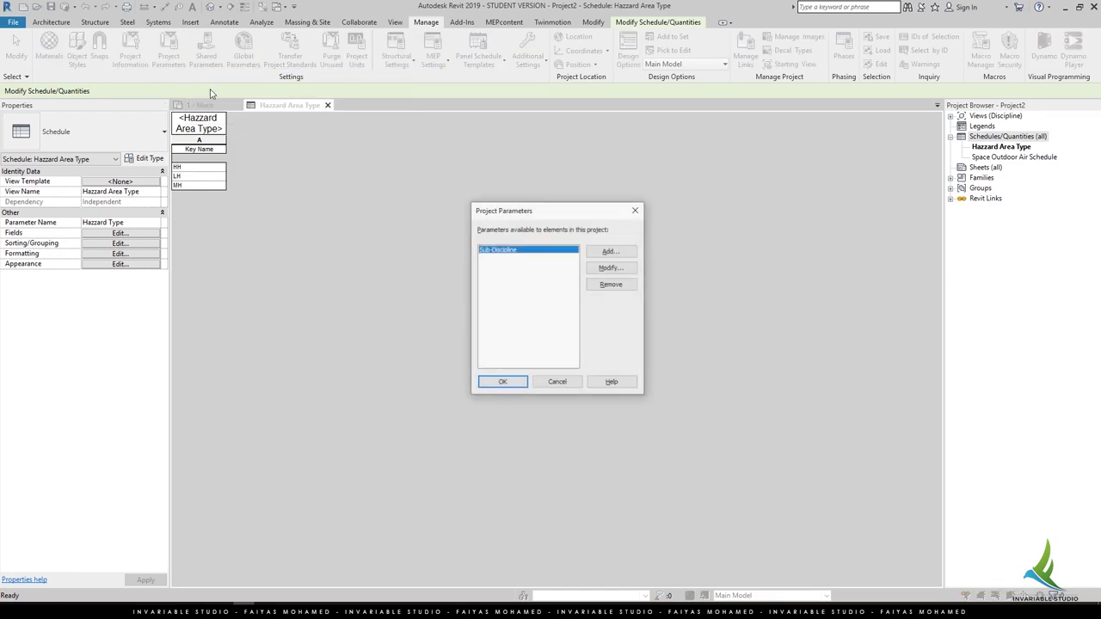
{"action": "left_click", "coordinate": [611, 253]}
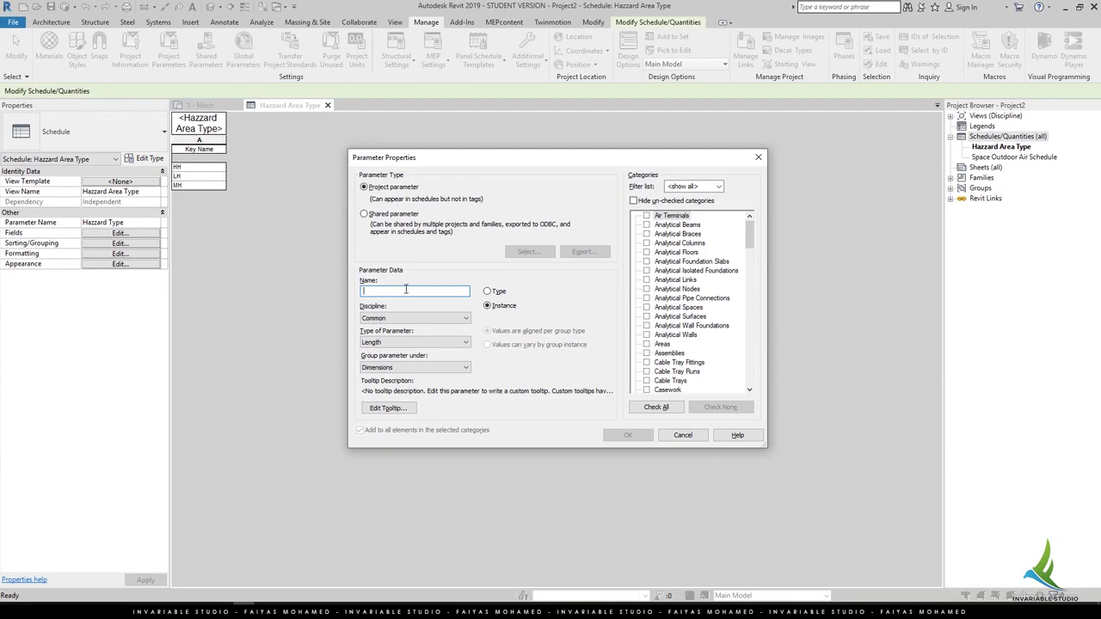
{"action": "type", "text": "Hazzard Value"}
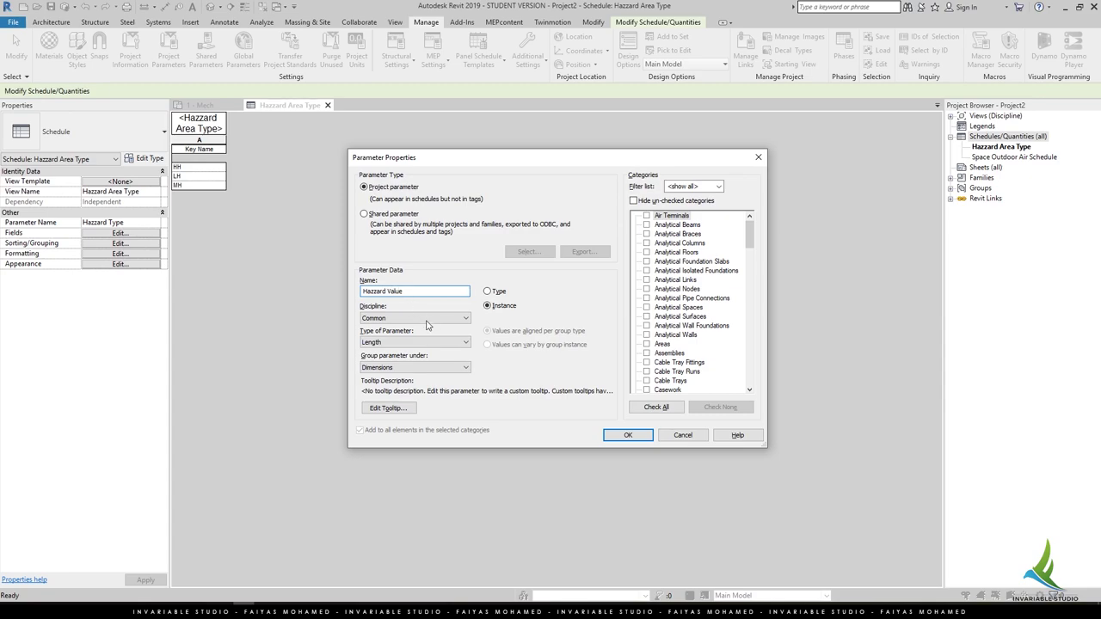
{"action": "left_click", "coordinate": [428, 324]}
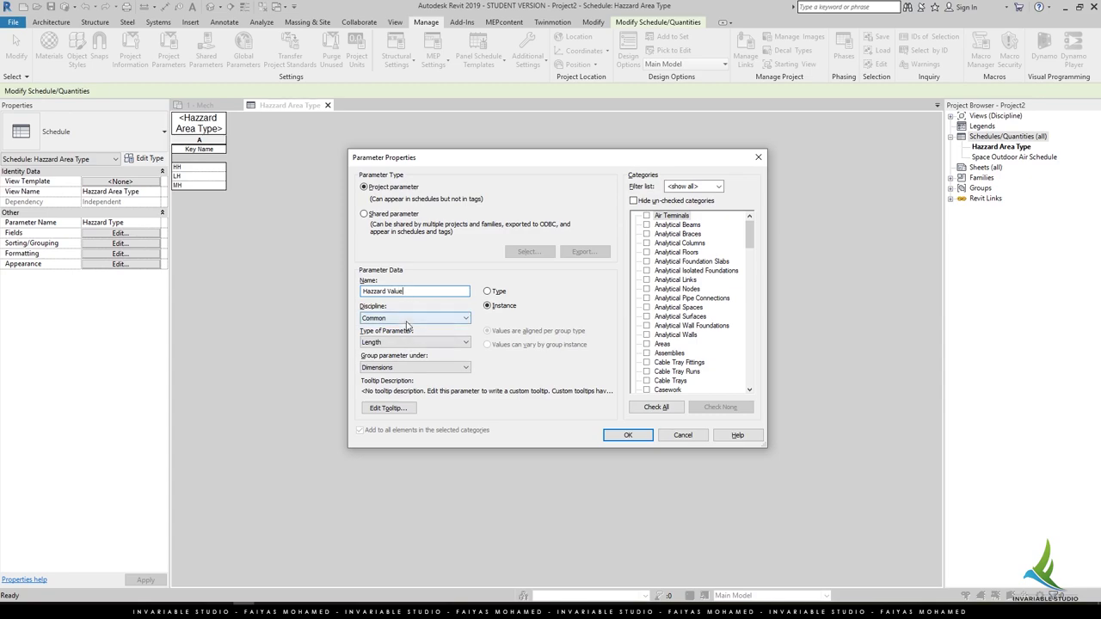
{"action": "left_click", "coordinate": [417, 326]}
{"action": "left_click", "coordinate": [418, 330]}
{"action": "left_click", "coordinate": [401, 343]}
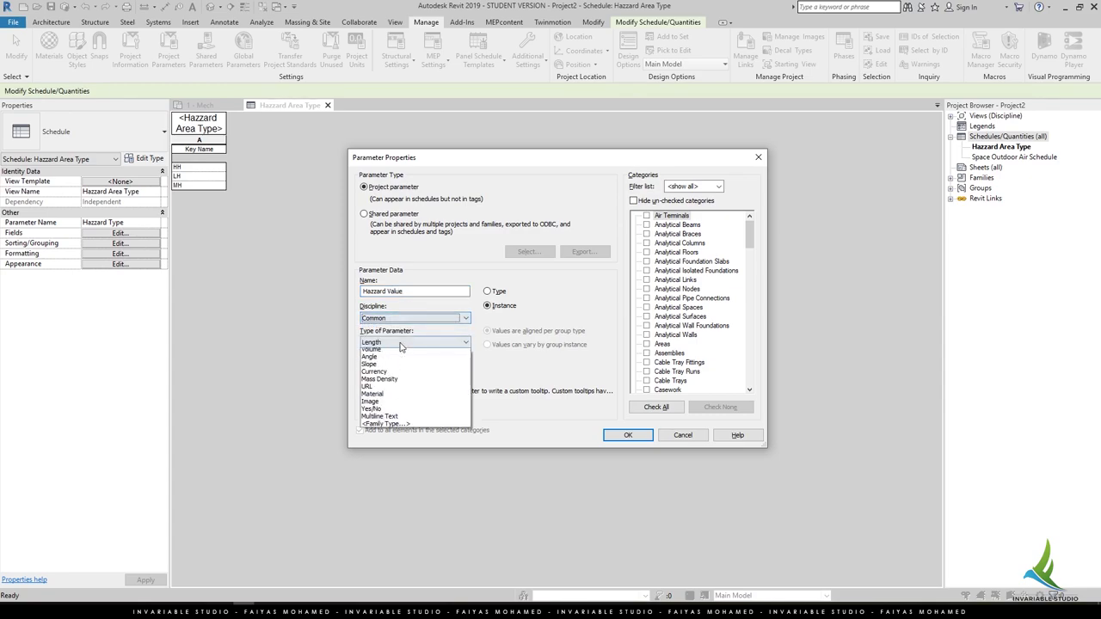
{"action": "left_click", "coordinate": [378, 369]}
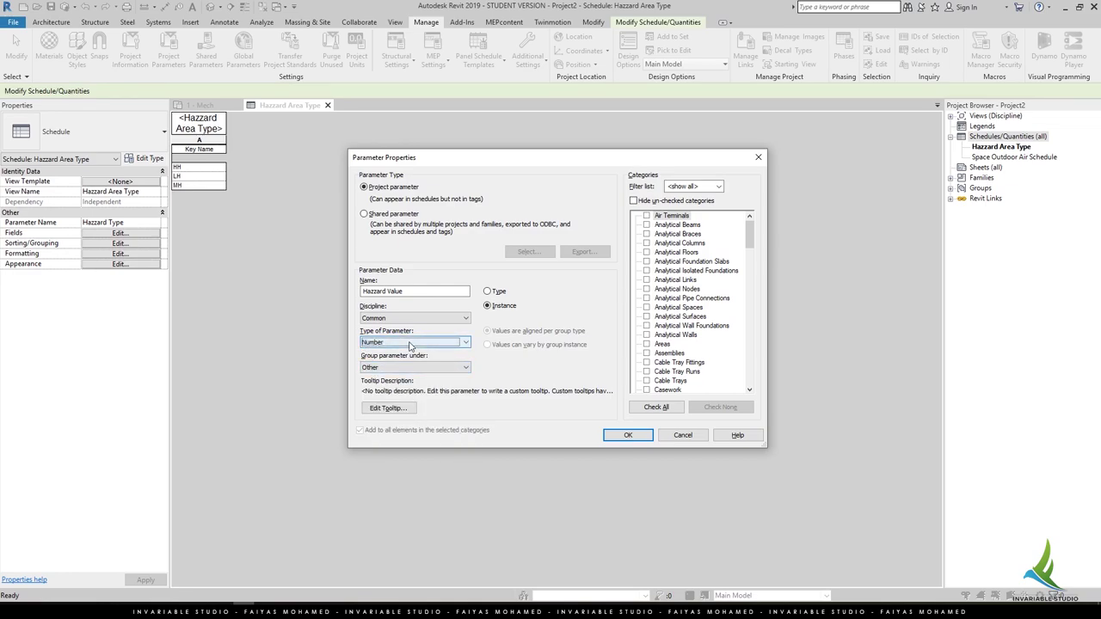
{"action": "left_click", "coordinate": [413, 345]}
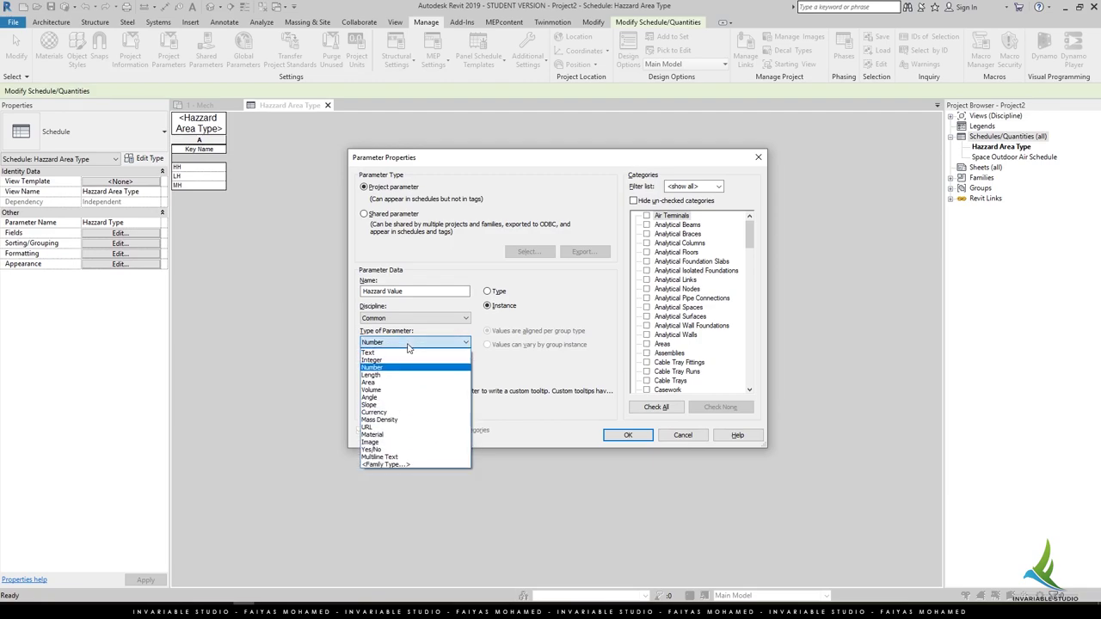
{"action": "left_click", "coordinate": [410, 353]}
Step: Assign the Hazard Value instance parameter to the Spaces category and confirm it
{"action": "left_click", "coordinate": [678, 336]}
{"action": "scroll", "coordinate": [681, 338], "scroll_direction": "down", "scroll_amount": 5}
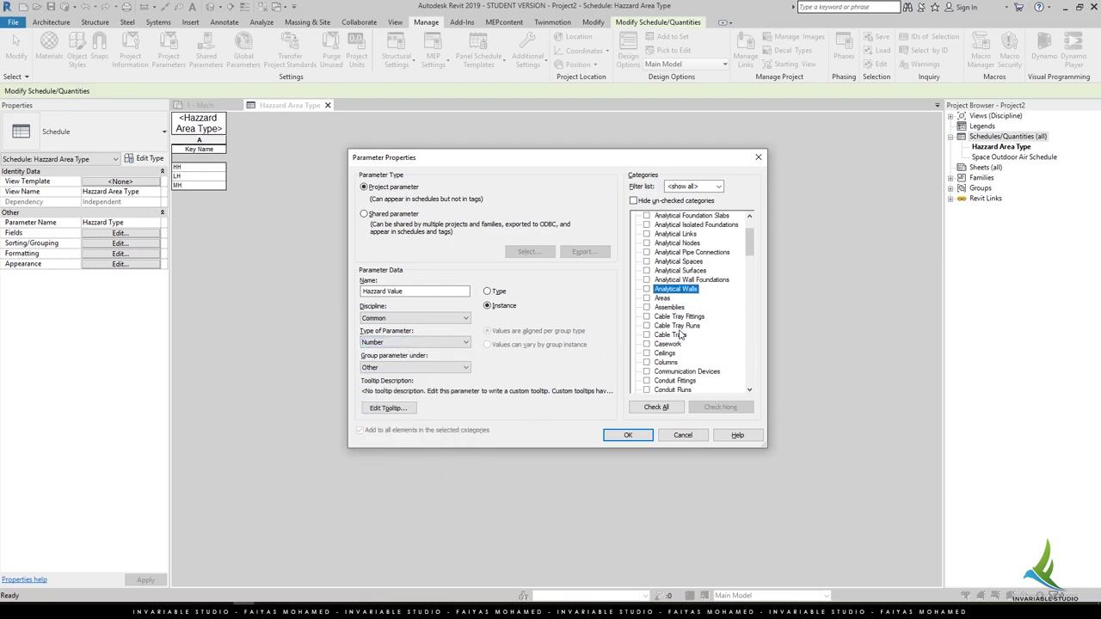
{"action": "scroll", "coordinate": [682, 338], "scroll_direction": "down", "scroll_amount": 5}
{"action": "scroll", "coordinate": [681, 339], "scroll_direction": "down", "scroll_amount": 5}
{"action": "left_click", "coordinate": [675, 343]}
{"action": "scroll", "coordinate": [676, 374], "scroll_direction": "down", "scroll_amount": 1}
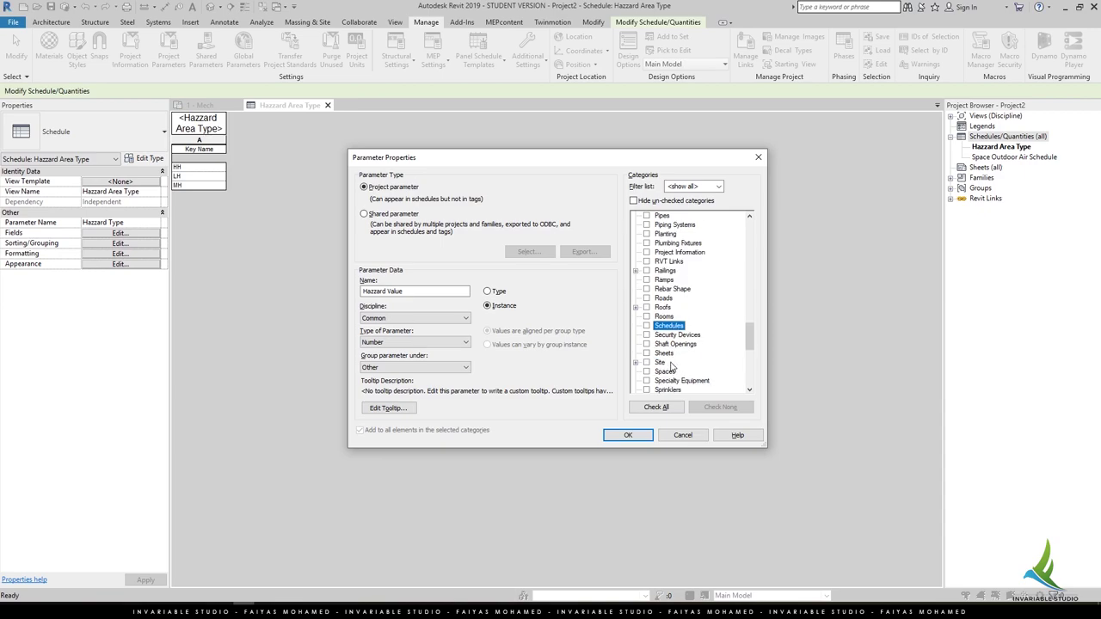
{"action": "left_click", "coordinate": [664, 372]}
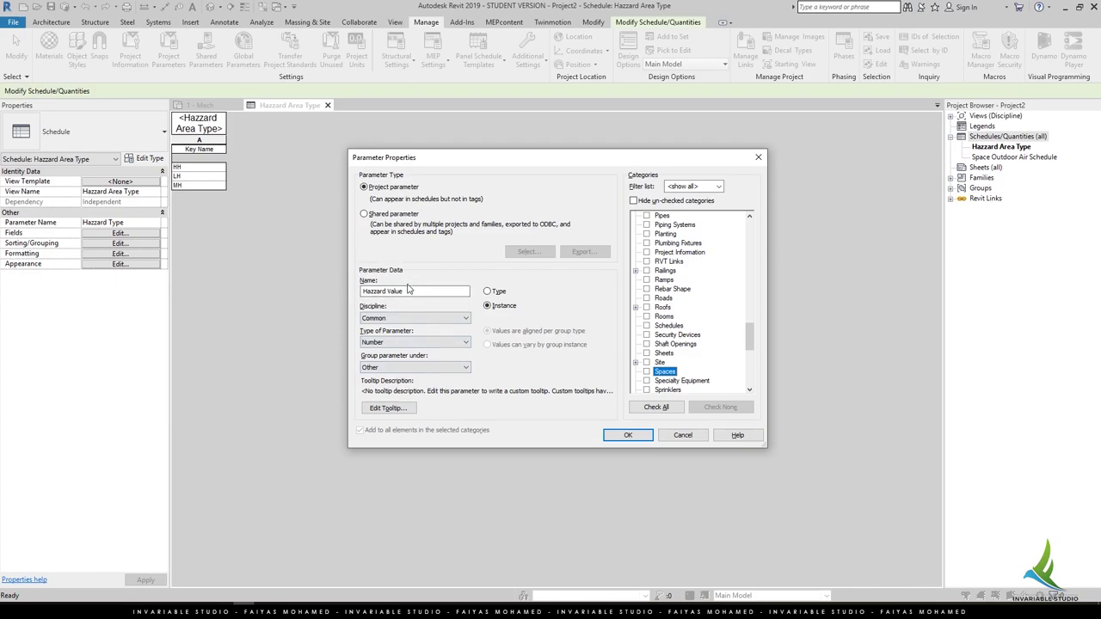
{"action": "left_click", "coordinate": [664, 317]}
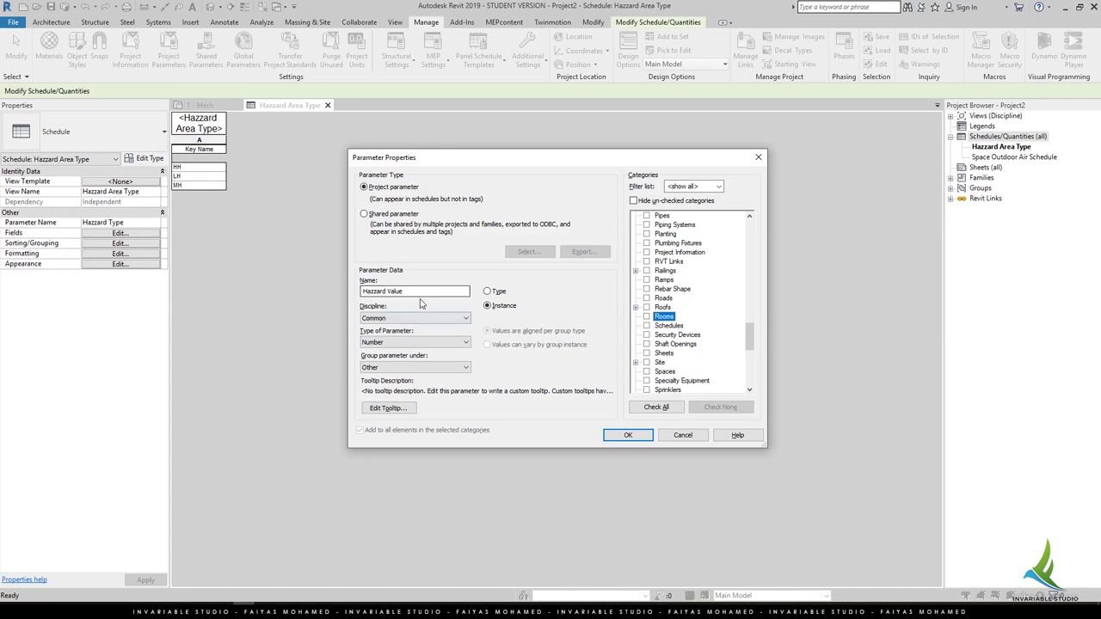
{"action": "left_click", "coordinate": [648, 372]}
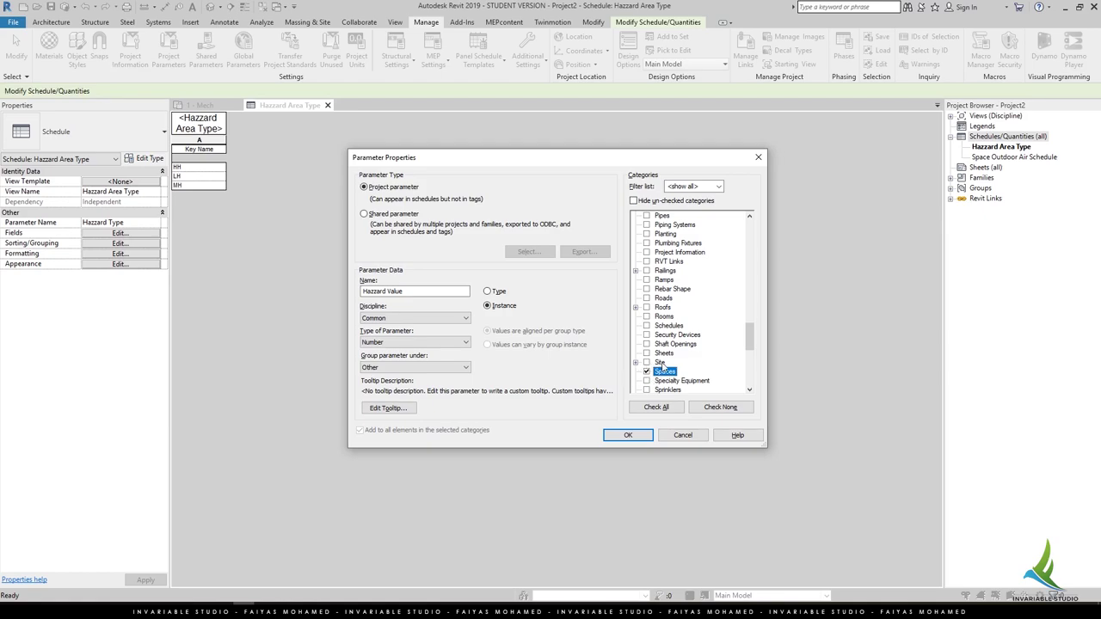
{"action": "left_click", "coordinate": [627, 436]}
{"action": "left_click", "coordinate": [639, 436]}
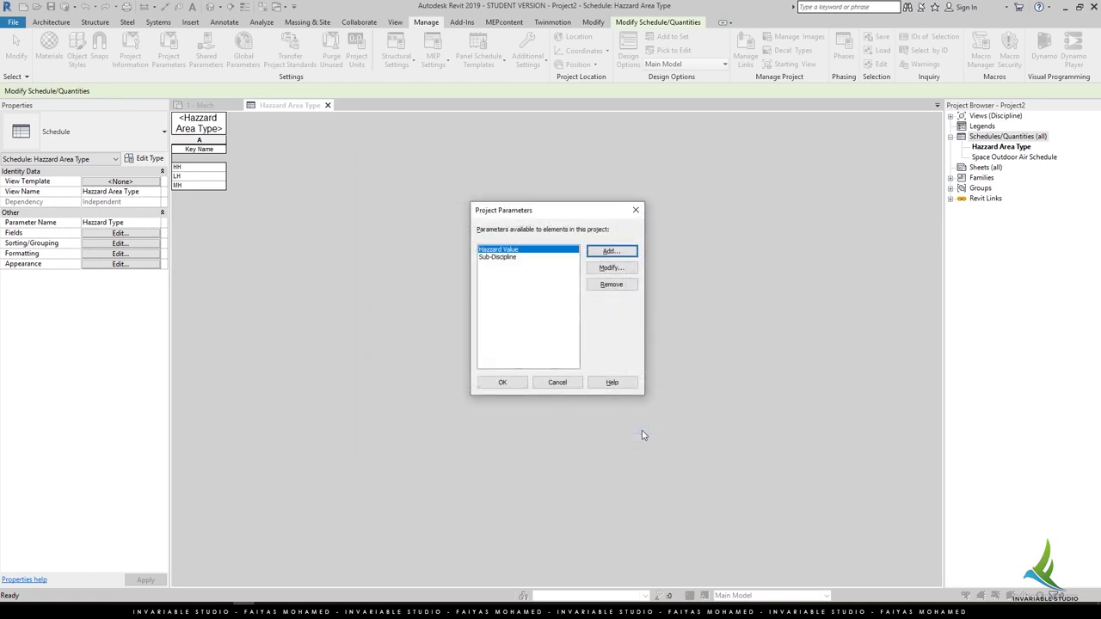
Step: Add Hazard Value as a column in the Hazzard Area Type schedule fields
{"action": "left_click", "coordinate": [503, 382]}
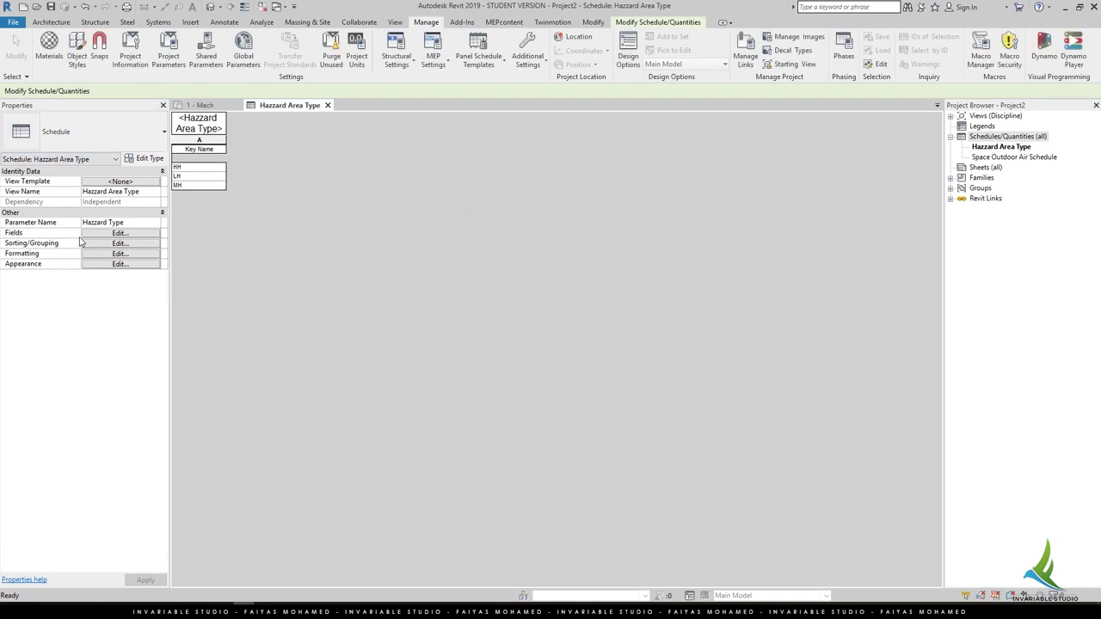
{"action": "left_click", "coordinate": [108, 237]}
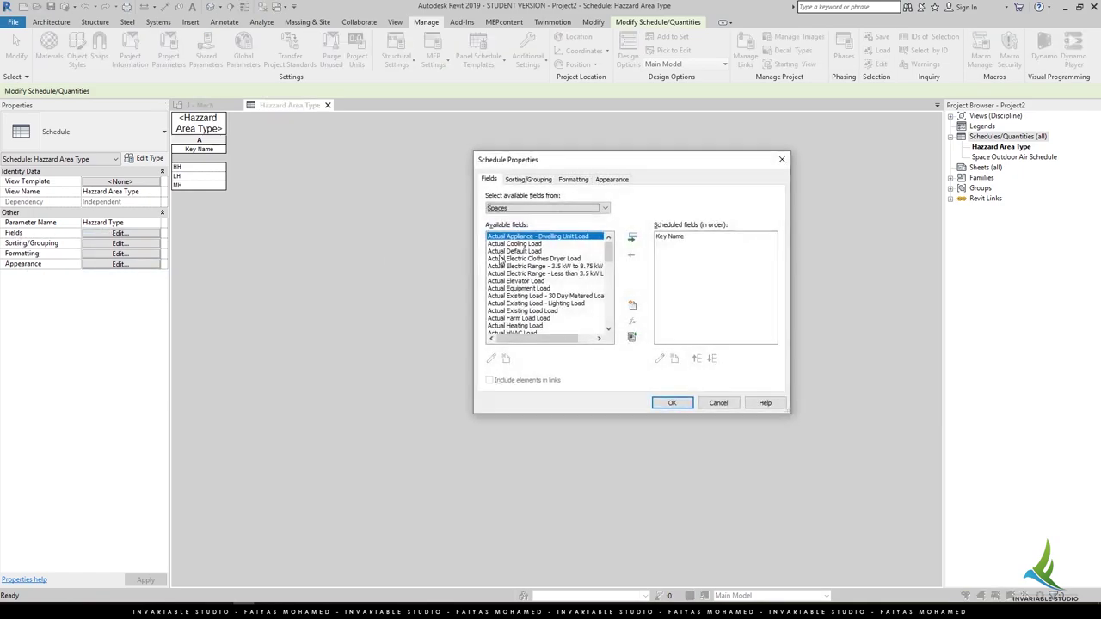
{"action": "scroll", "coordinate": [516, 275], "scroll_direction": "down", "scroll_amount": 3}
{"action": "scroll", "coordinate": [515, 284], "scroll_direction": "down", "scroll_amount": 3}
{"action": "scroll", "coordinate": [516, 301], "scroll_direction": "down", "scroll_amount": 2}
{"action": "left_click", "coordinate": [516, 326]}
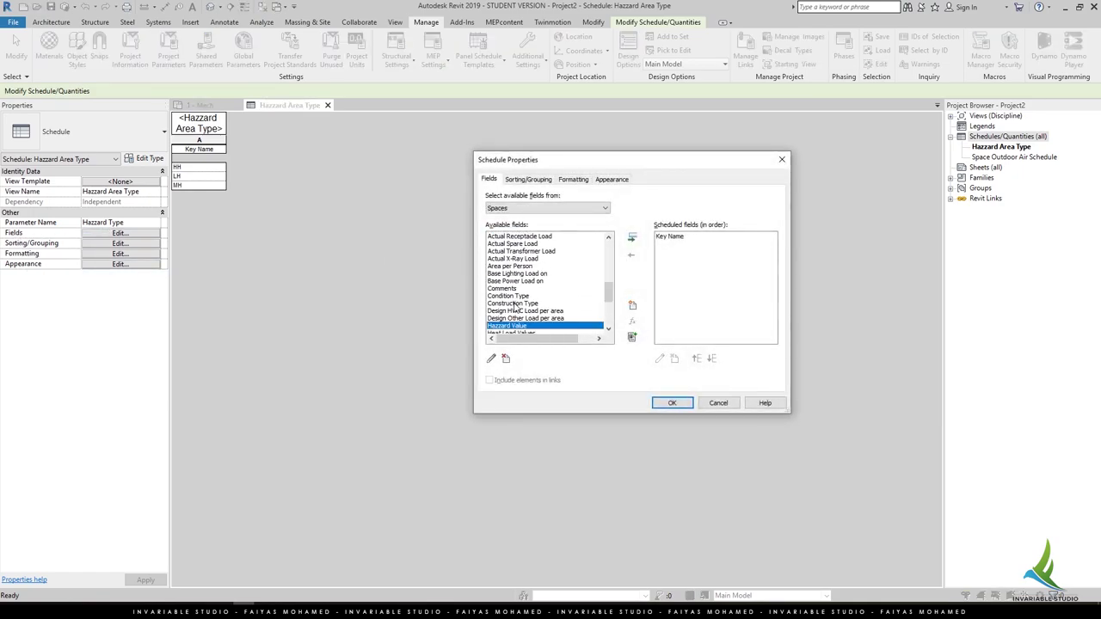
{"action": "scroll", "coordinate": [517, 330], "scroll_direction": "down", "scroll_amount": 1}
{"action": "scroll", "coordinate": [519, 302], "scroll_direction": "down", "scroll_amount": 1}
{"action": "left_click", "coordinate": [520, 282]}
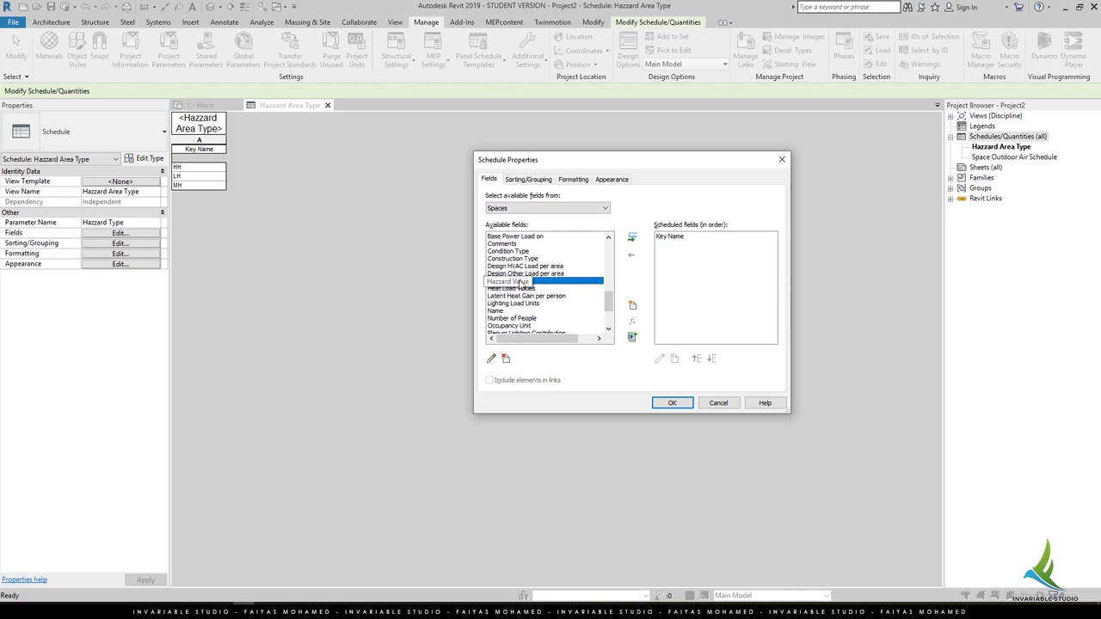
{"action": "left_click", "coordinate": [632, 237]}
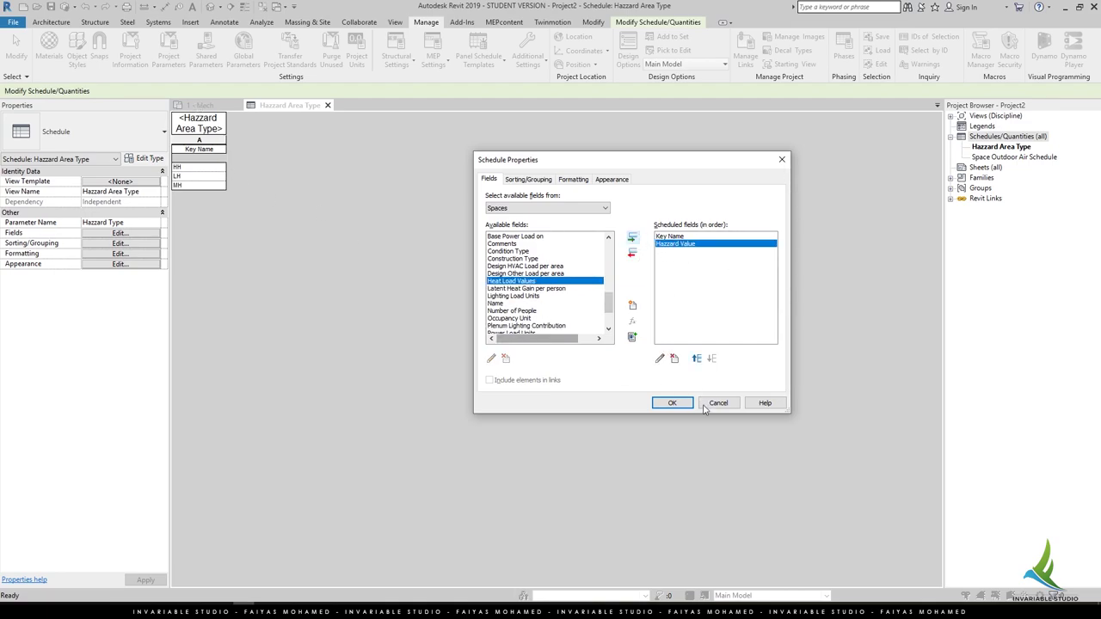
{"action": "left_click", "coordinate": [672, 405]}
Step: Enter Hazard Values of 15 for HH, 6 for LH and 9 for MH
{"action": "left_click", "coordinate": [228, 176]}
{"action": "type", "text": "6"}
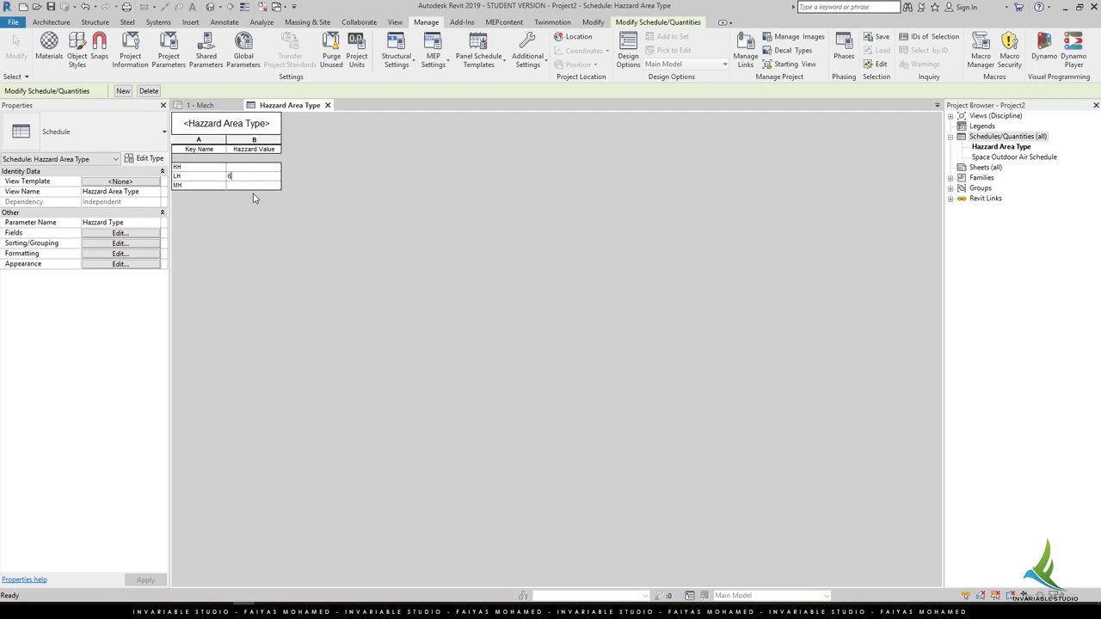
{"action": "left_click", "coordinate": [253, 186]}
{"action": "left_click", "coordinate": [245, 187]}
{"action": "type", "text": "9"}
{"action": "left_click", "coordinate": [293, 189]}
{"action": "type", "text": "15"}
{"action": "key", "text": "Return"}
Step: Locate and select Corridor 131 on the 1 - Mech plan, then glance back at the schedule
{"action": "left_click", "coordinate": [205, 105]}
{"action": "middle_click_drag", "start_coordinate": [579, 251], "coordinate": [704, 387]}
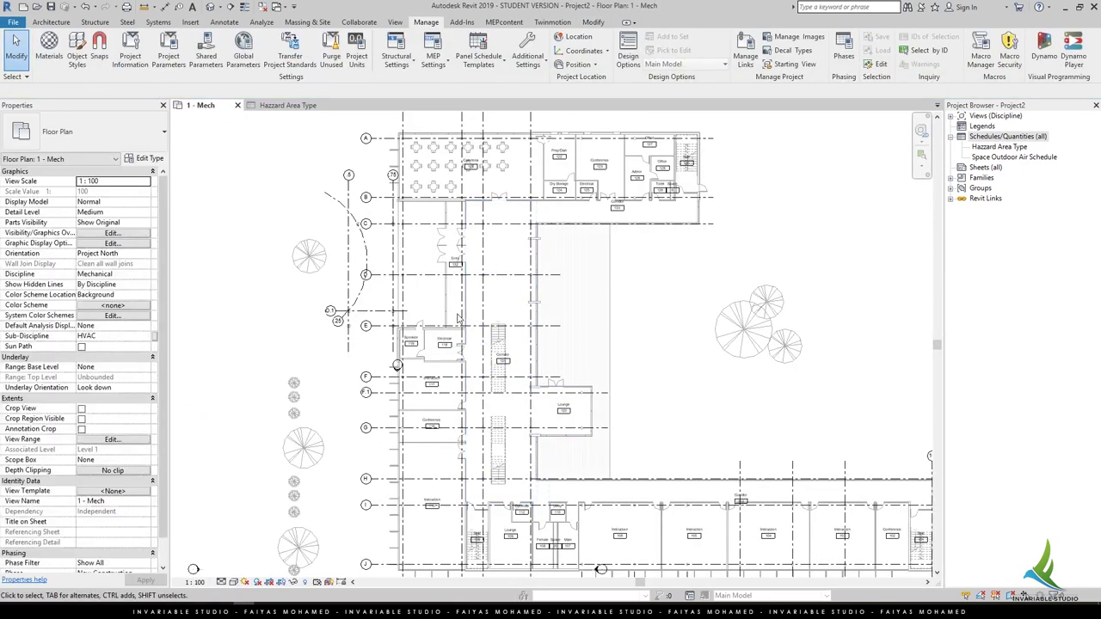
{"action": "left_click", "coordinate": [514, 376]}
{"action": "scroll", "coordinate": [513, 383], "scroll_direction": "up", "scroll_amount": 2}
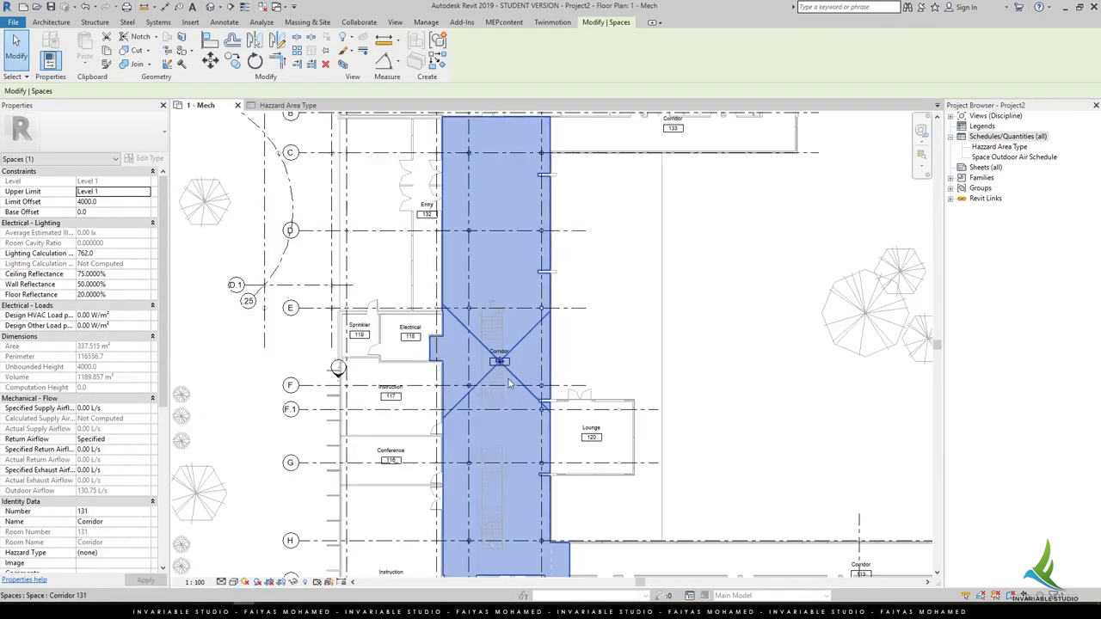
{"action": "middle_click_drag", "start_coordinate": [510, 399], "coordinate": [529, 376]}
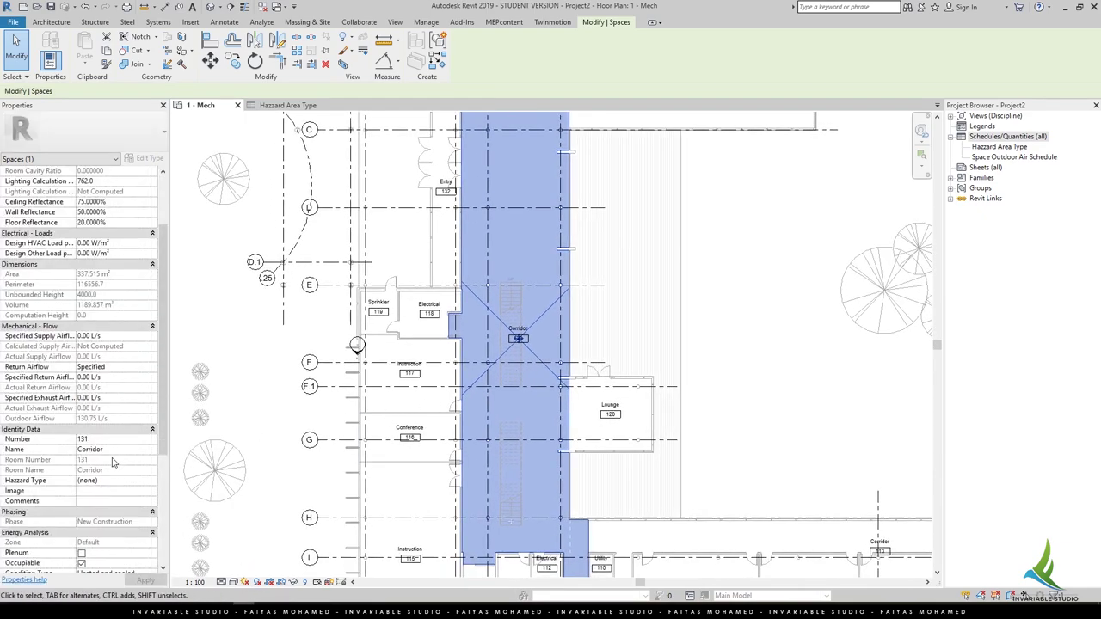
{"action": "scroll", "coordinate": [48, 464], "scroll_direction": "down", "scroll_amount": 2}
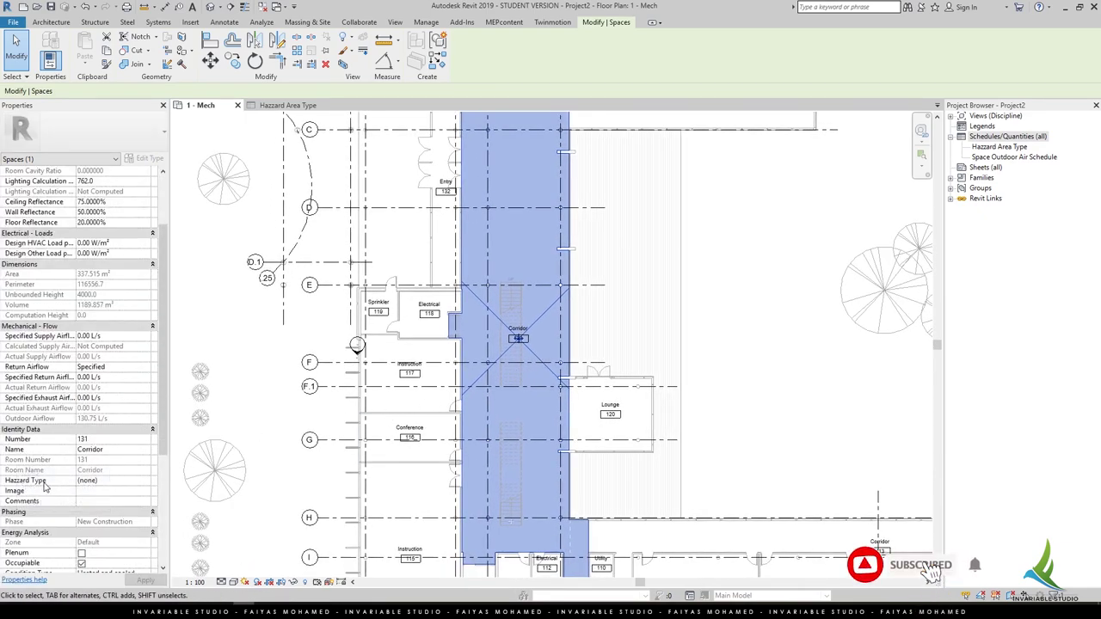
{"action": "left_click", "coordinate": [284, 105]}
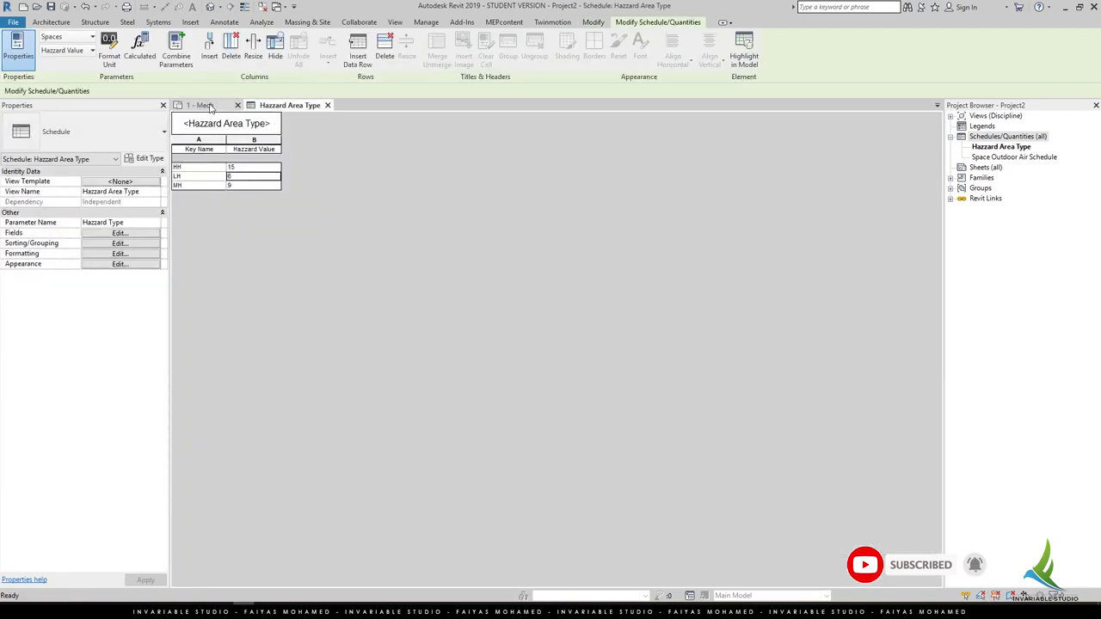
Step: Set Corridor 131's Hazard Type to LH and return to the Hazzard Area Type schedule
{"action": "left_click", "coordinate": [200, 105]}
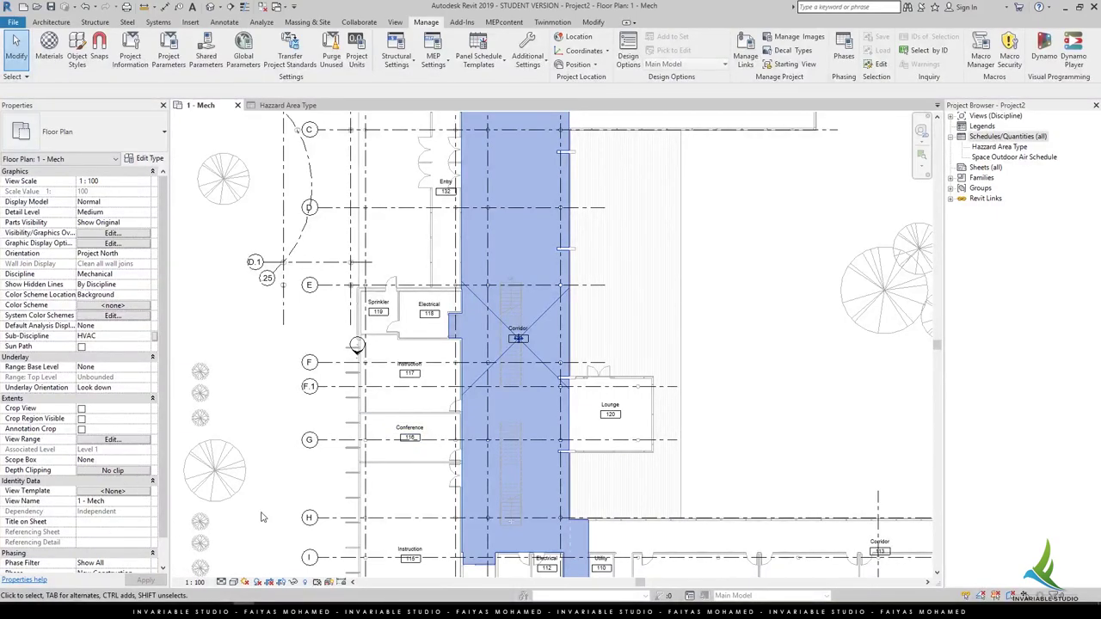
{"action": "left_click", "coordinate": [543, 371]}
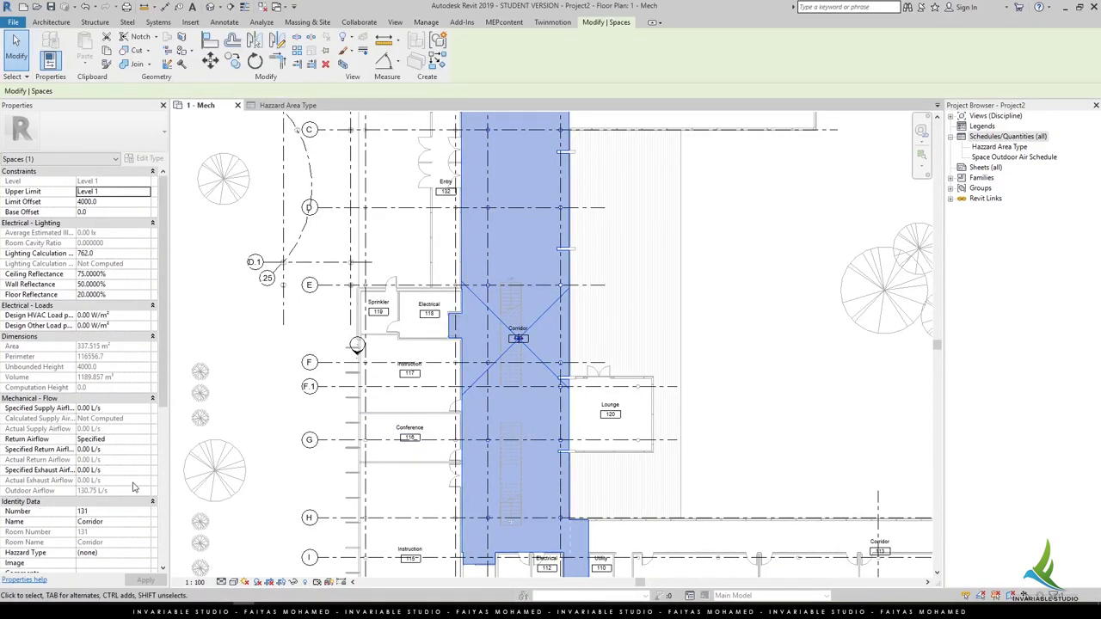
{"action": "scroll", "coordinate": [129, 542], "scroll_direction": "down", "scroll_amount": 2}
{"action": "scroll", "coordinate": [129, 542], "scroll_direction": "down", "scroll_amount": 2}
{"action": "left_click", "coordinate": [145, 483]}
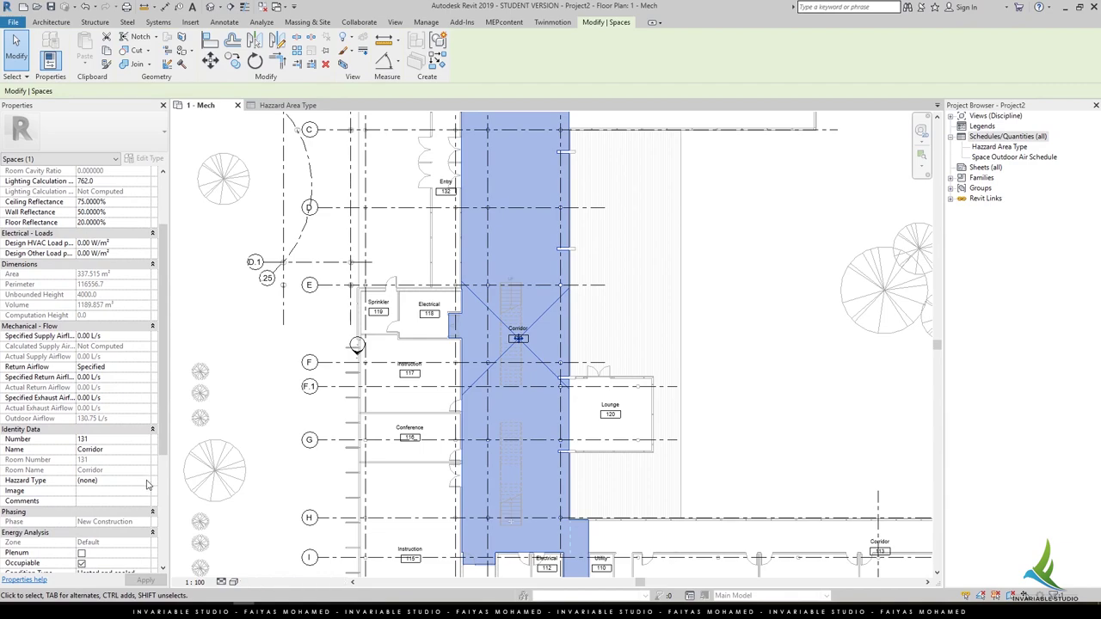
{"action": "left_click", "coordinate": [147, 481]}
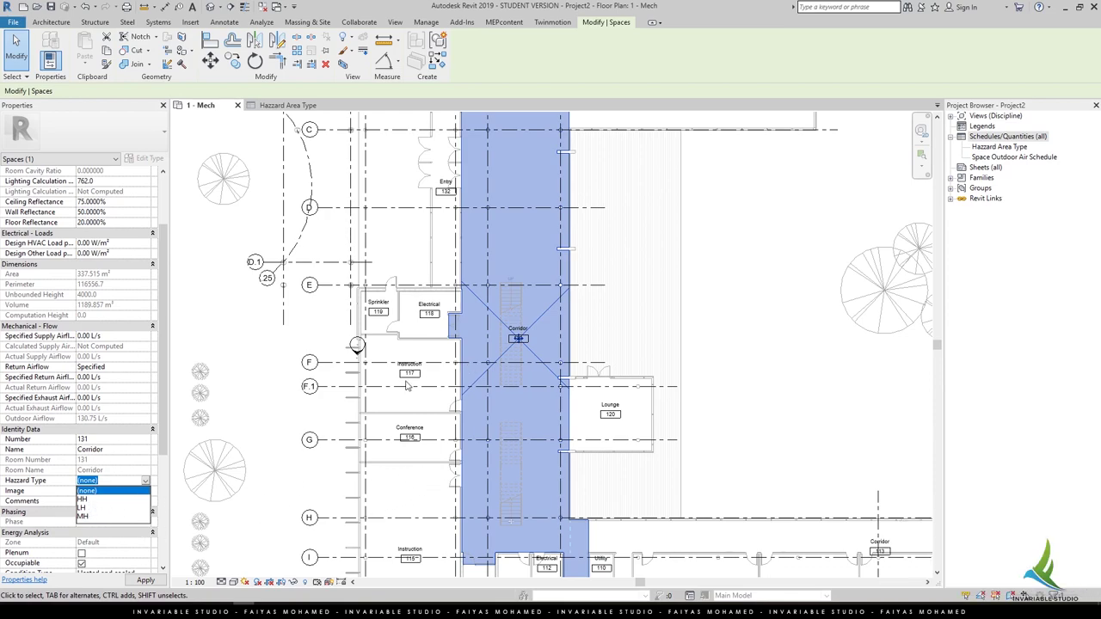
{"action": "left_click", "coordinate": [82, 508]}
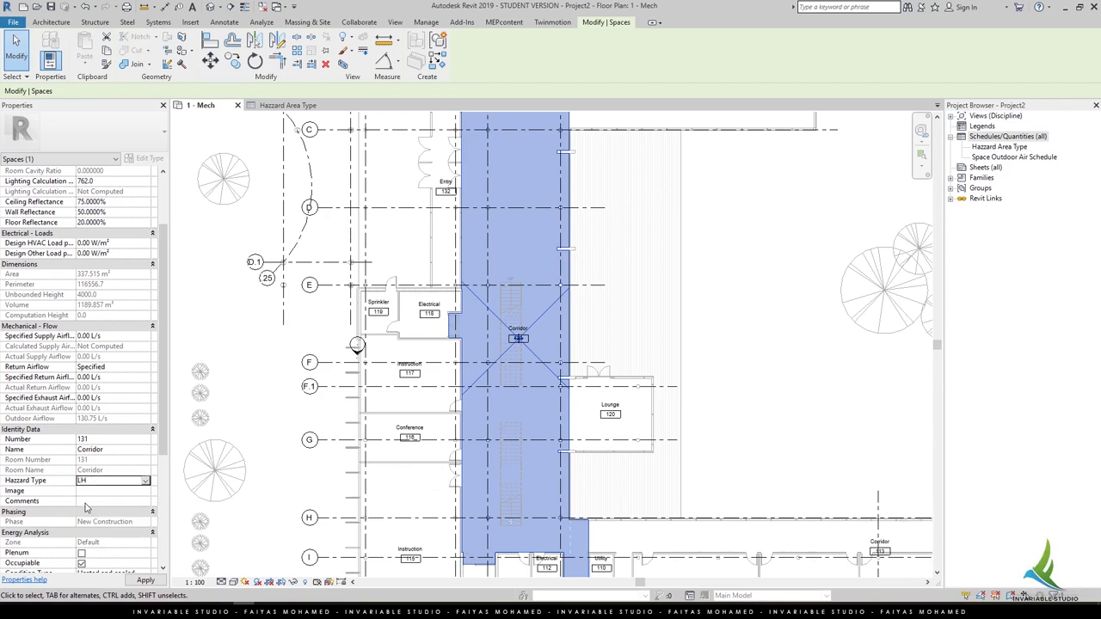
{"action": "left_click", "coordinate": [145, 581]}
{"action": "left_click", "coordinate": [697, 306]}
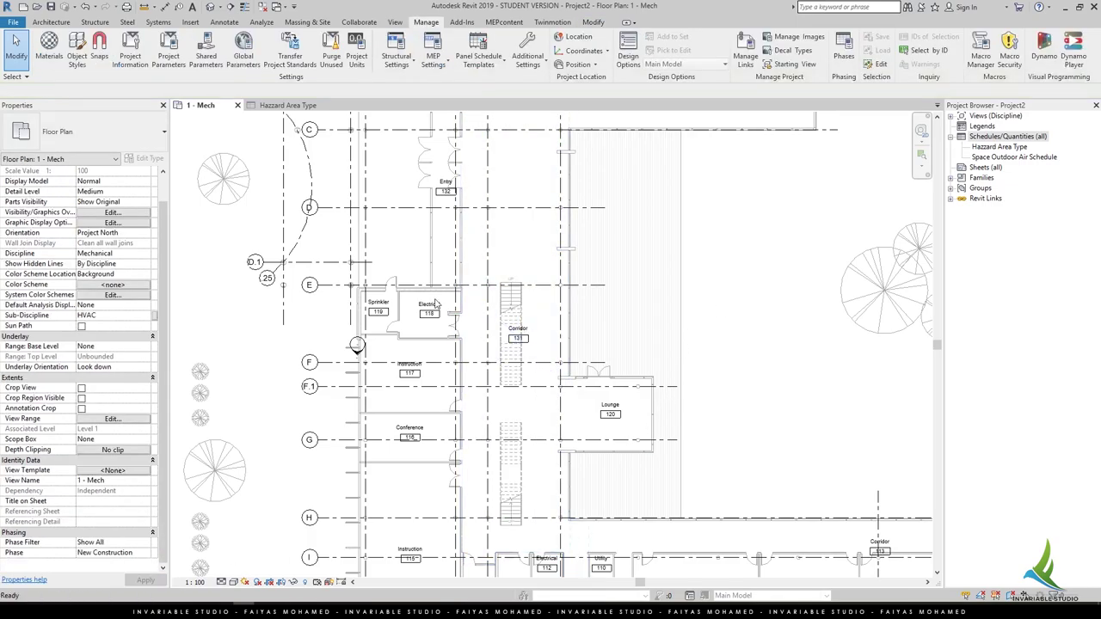
{"action": "left_click", "coordinate": [281, 105]}
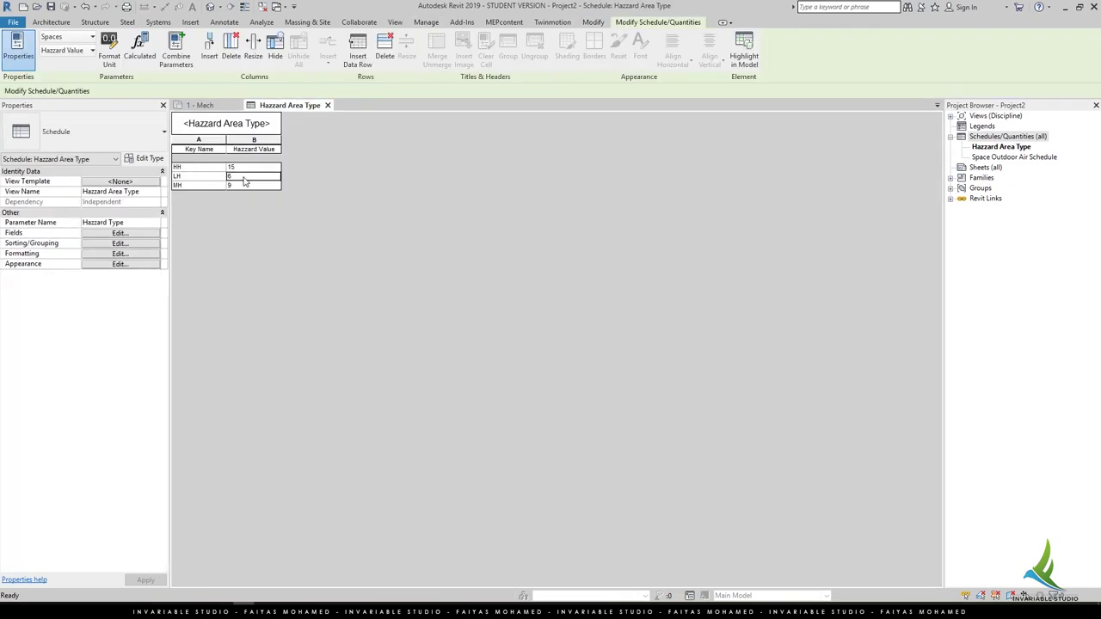
Step: Enter 6 as the Hazard Value for the LH hazard type
{"action": "left_click", "coordinate": [230, 178]}
{"action": "type", "text": "6"}
{"action": "left_click", "coordinate": [201, 105]}
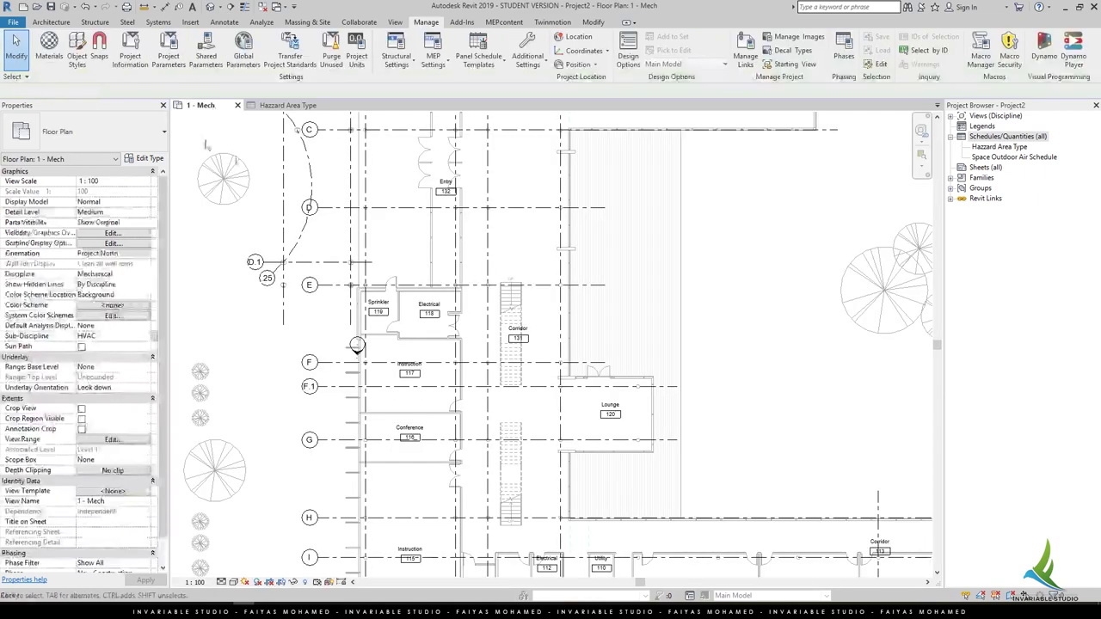
{"action": "scroll", "coordinate": [554, 341], "scroll_direction": "down", "scroll_amount": 2}
{"action": "scroll", "coordinate": [568, 310], "scroll_direction": "down", "scroll_amount": 1}
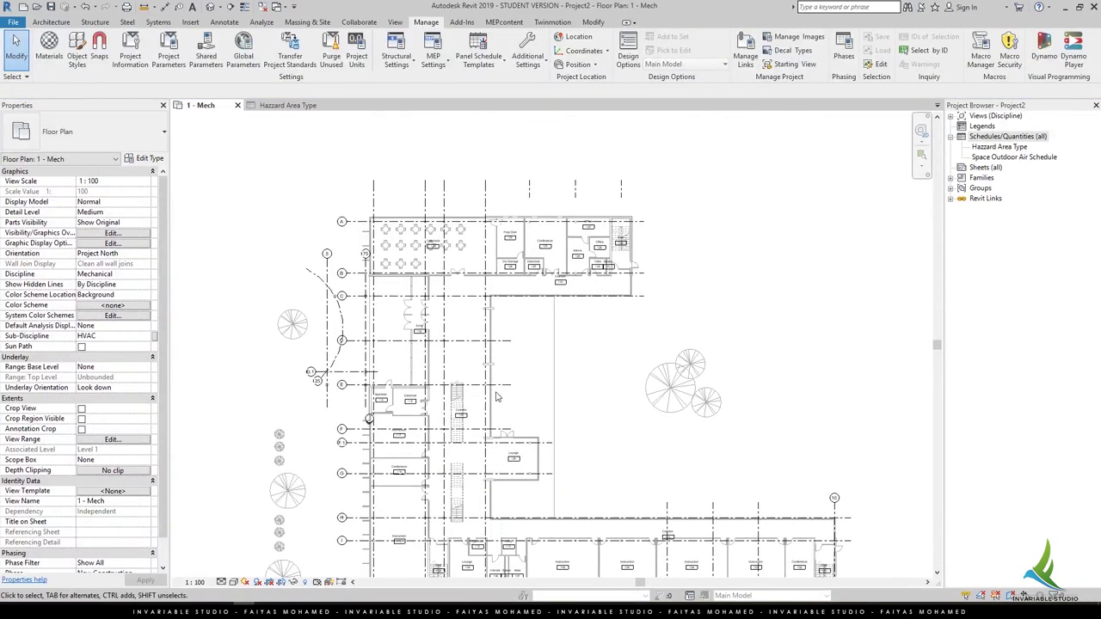
{"action": "scroll", "coordinate": [596, 263], "scroll_direction": "down", "scroll_amount": 2}
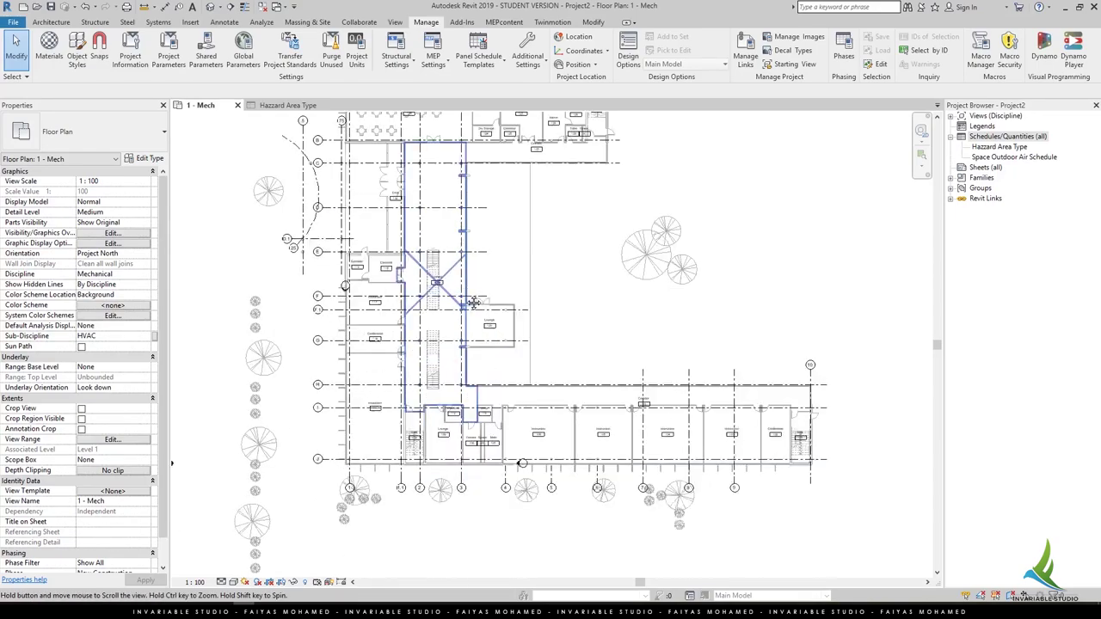
{"action": "scroll", "coordinate": [603, 421], "scroll_direction": "up", "scroll_amount": 2}
{"action": "scroll", "coordinate": [518, 422], "scroll_direction": "up", "scroll_amount": 2}
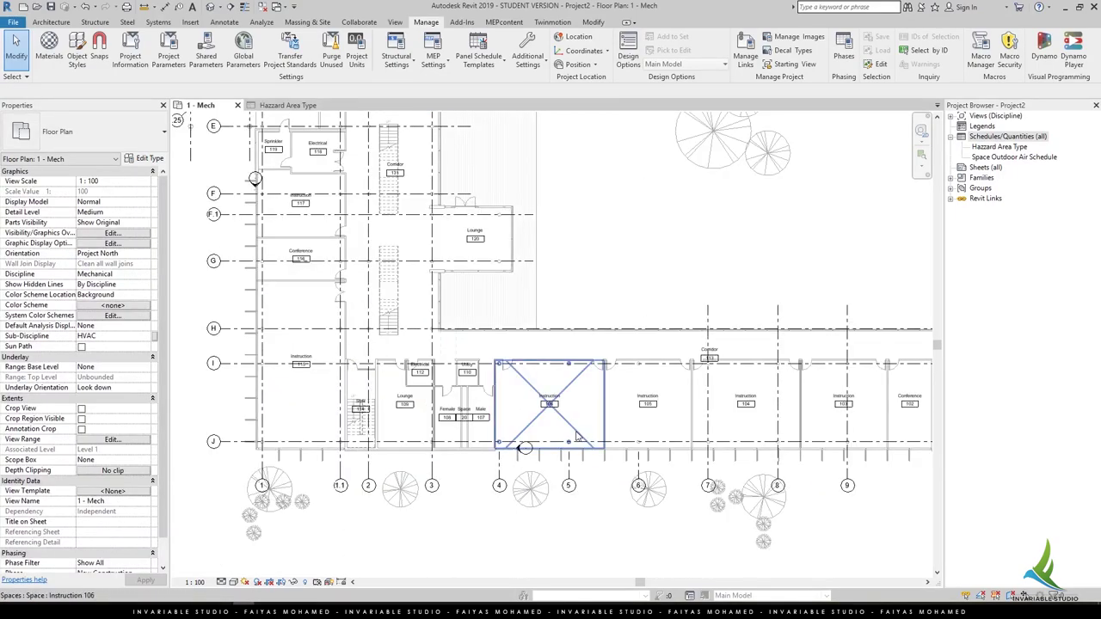
Step: Assign a Hazard Type to the Instruction 106 space on the 1 - Mech plan
{"action": "left_click", "coordinate": [555, 409]}
{"action": "scroll", "coordinate": [556, 410], "scroll_direction": "up", "scroll_amount": 2}
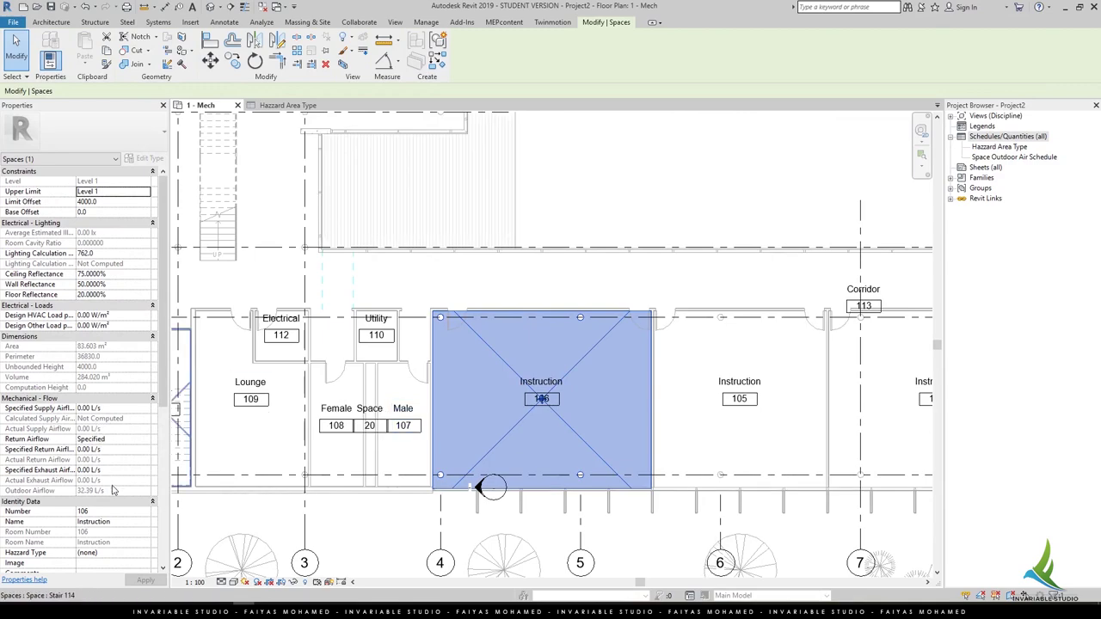
{"action": "scroll", "coordinate": [143, 542], "scroll_direction": "down", "scroll_amount": 1}
{"action": "left_click", "coordinate": [145, 532]}
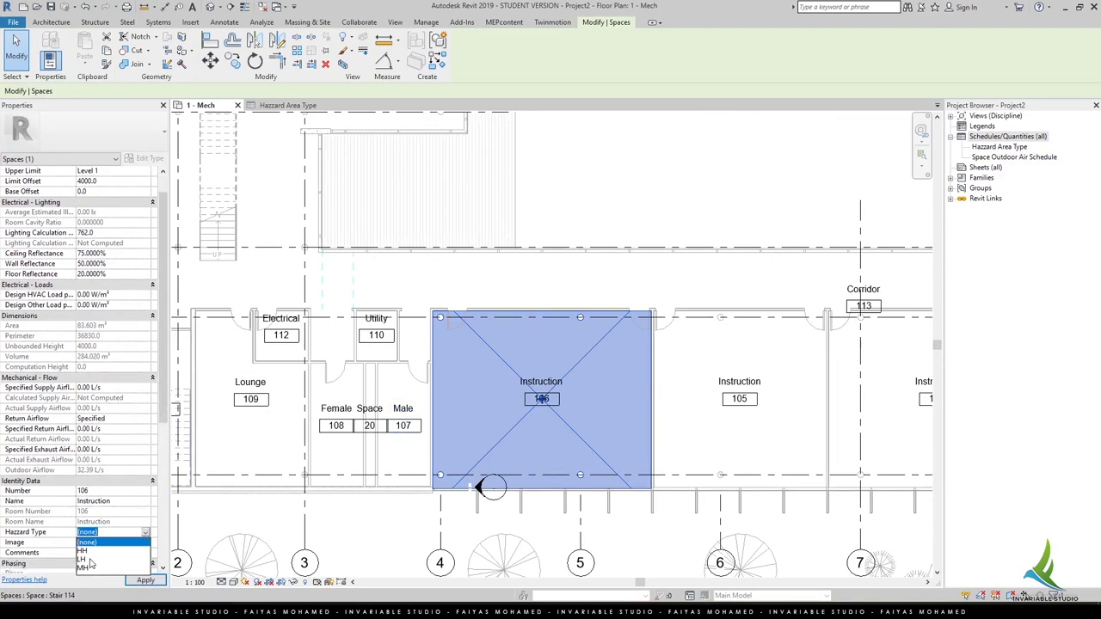
{"action": "left_click", "coordinate": [87, 563]}
{"action": "key", "text": "Escape"}
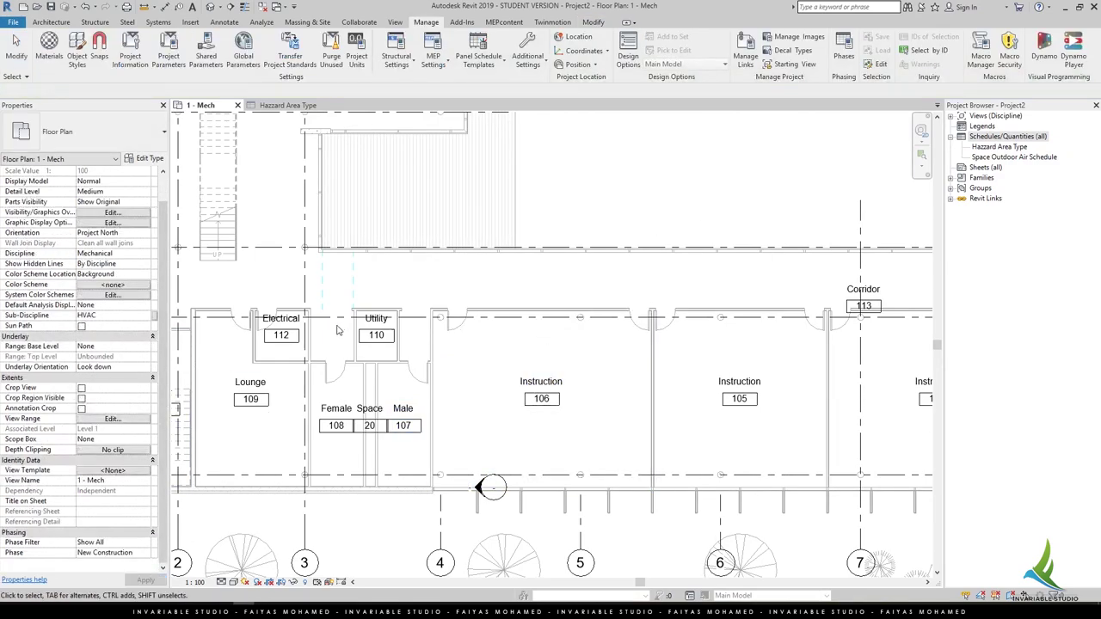
Step: Set the Electrical 118 space's Hazard Type to HH
{"action": "middle_click_drag", "start_coordinate": [328, 337], "coordinate": [510, 359]}
{"action": "middle_click_drag", "start_coordinate": [508, 525], "coordinate": [591, 509]}
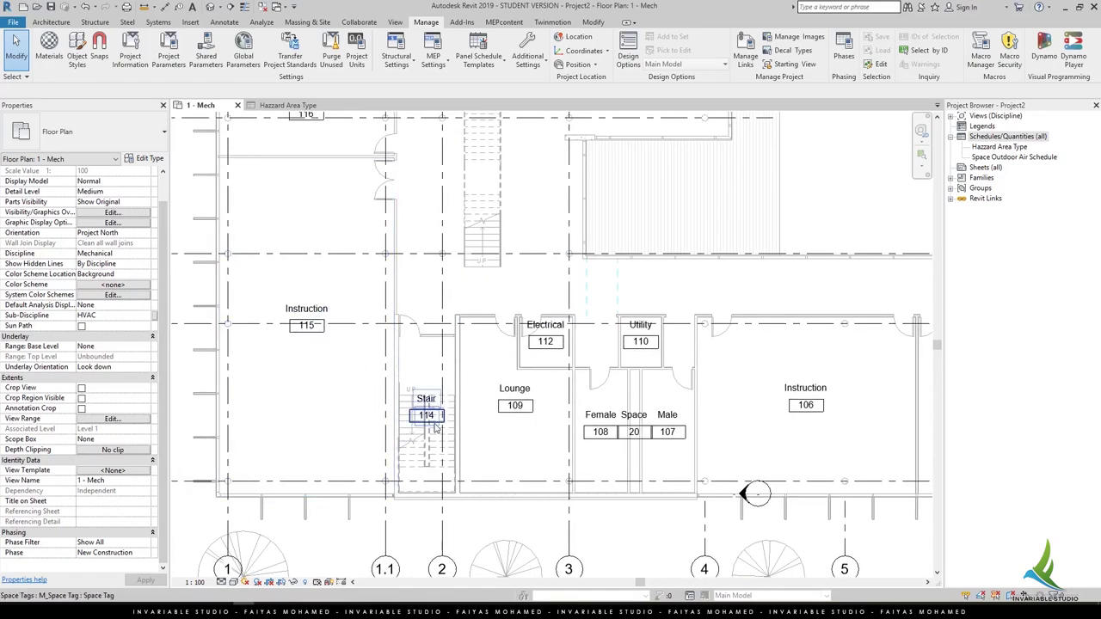
{"action": "scroll", "coordinate": [427, 419], "scroll_direction": "down", "scroll_amount": 2}
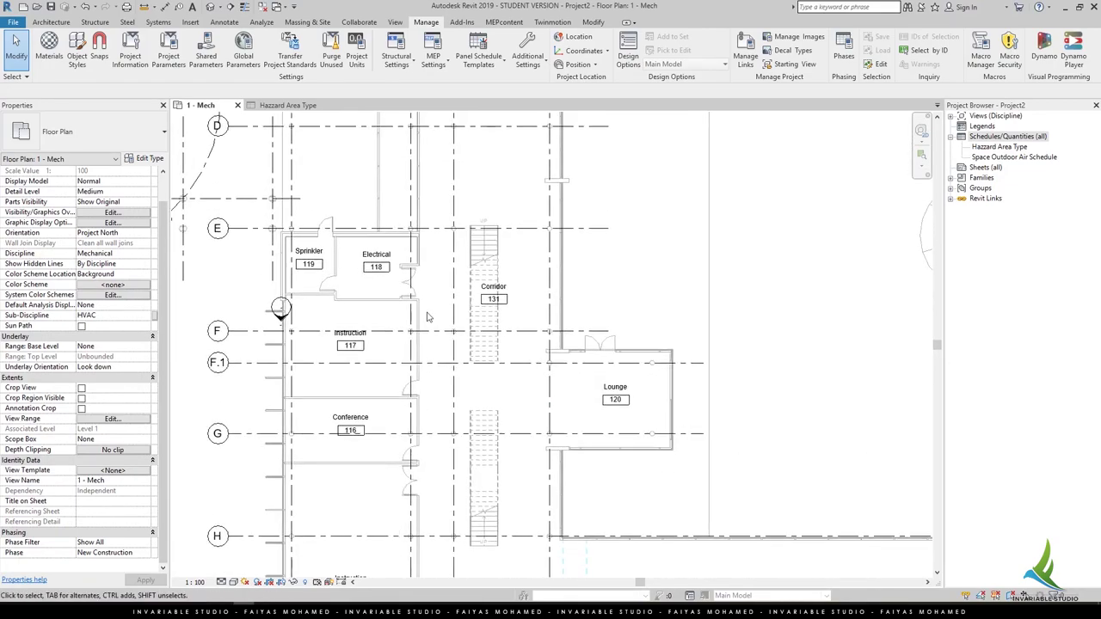
{"action": "middle_click_drag", "start_coordinate": [427, 419], "coordinate": [416, 484]}
{"action": "scroll", "coordinate": [416, 484], "scroll_direction": "up", "scroll_amount": 2}
{"action": "left_click", "coordinate": [416, 485]}
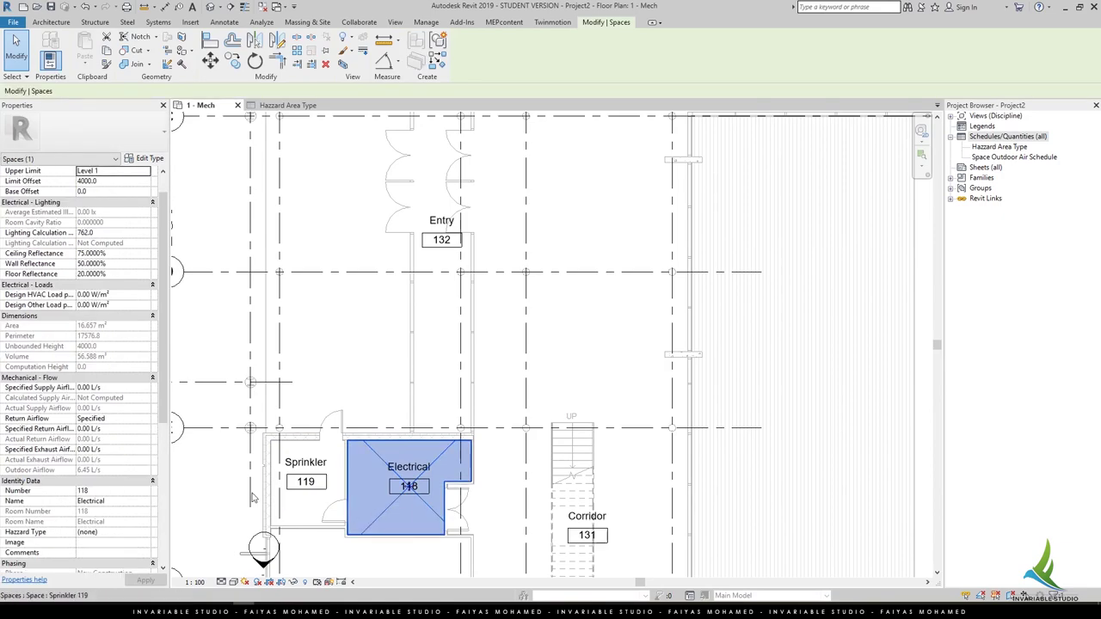
{"action": "left_click", "coordinate": [142, 533]}
{"action": "left_click", "coordinate": [145, 532]}
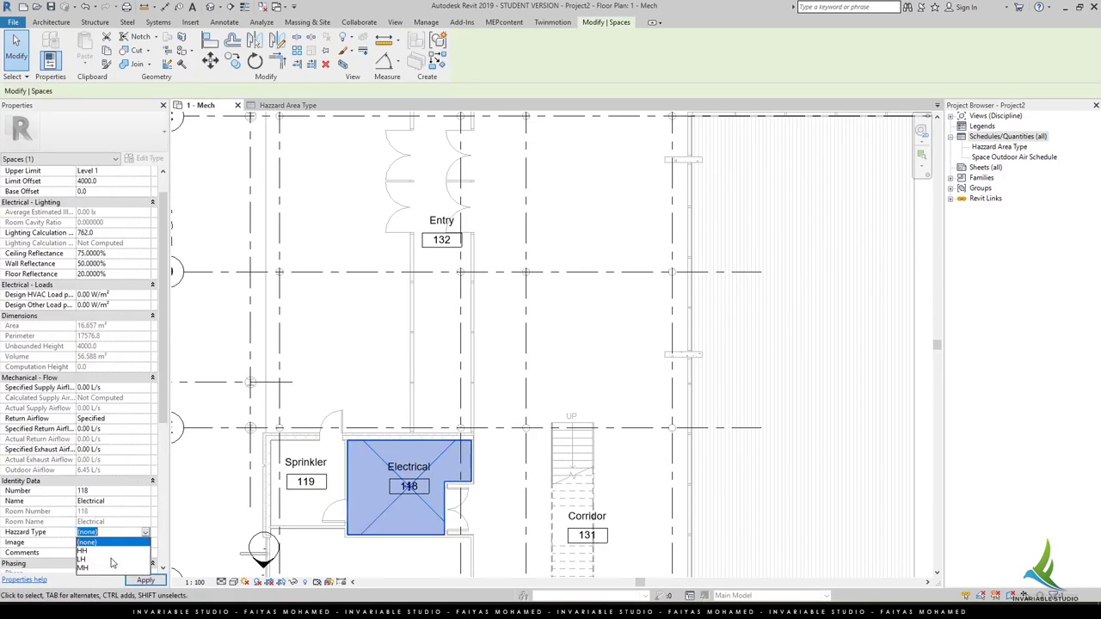
{"action": "left_click", "coordinate": [98, 560]}
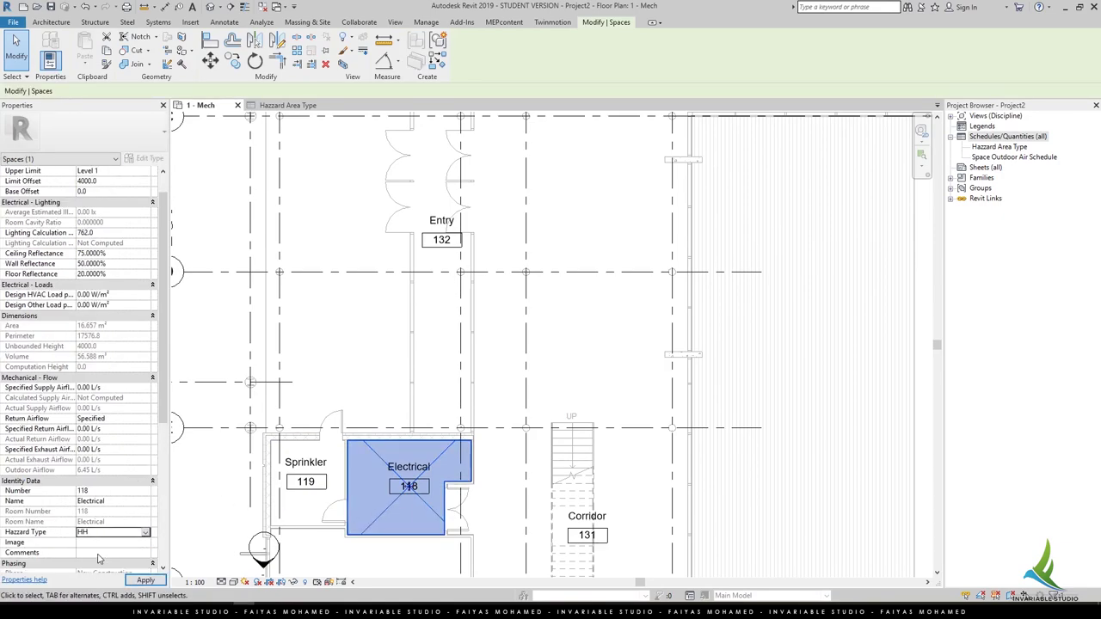
{"action": "left_click", "coordinate": [145, 581]}
{"action": "left_click", "coordinate": [749, 350]}
Step: Create a new Spaces schedule named Space Schedule from the Schedules group
{"action": "scroll", "coordinate": [750, 350], "scroll_direction": "down", "scroll_amount": 2}
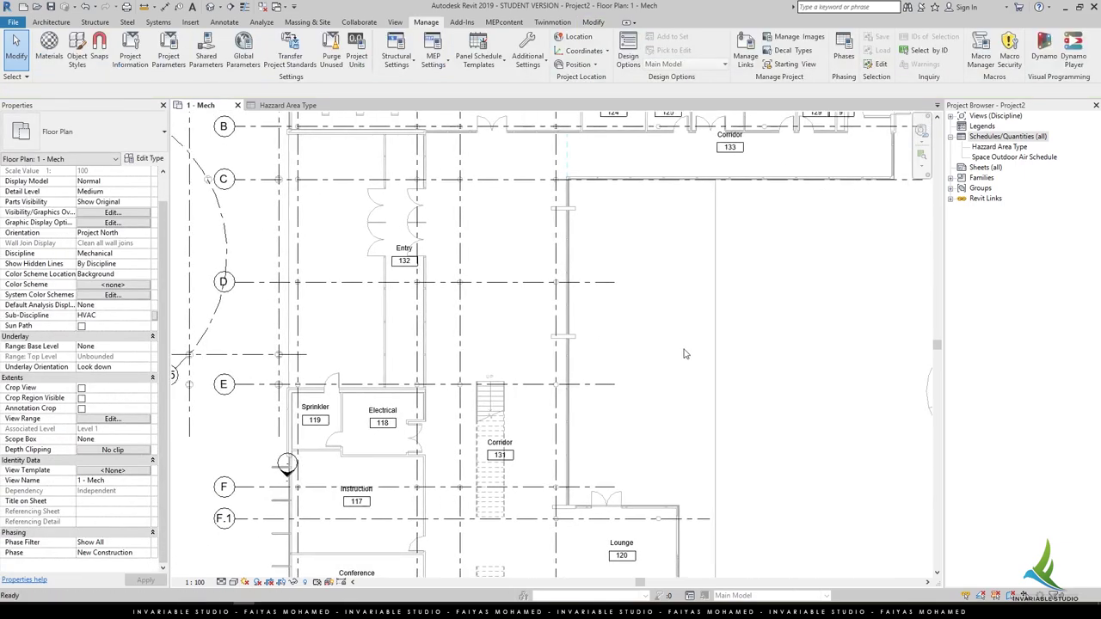
{"action": "left_click", "coordinate": [998, 136]}
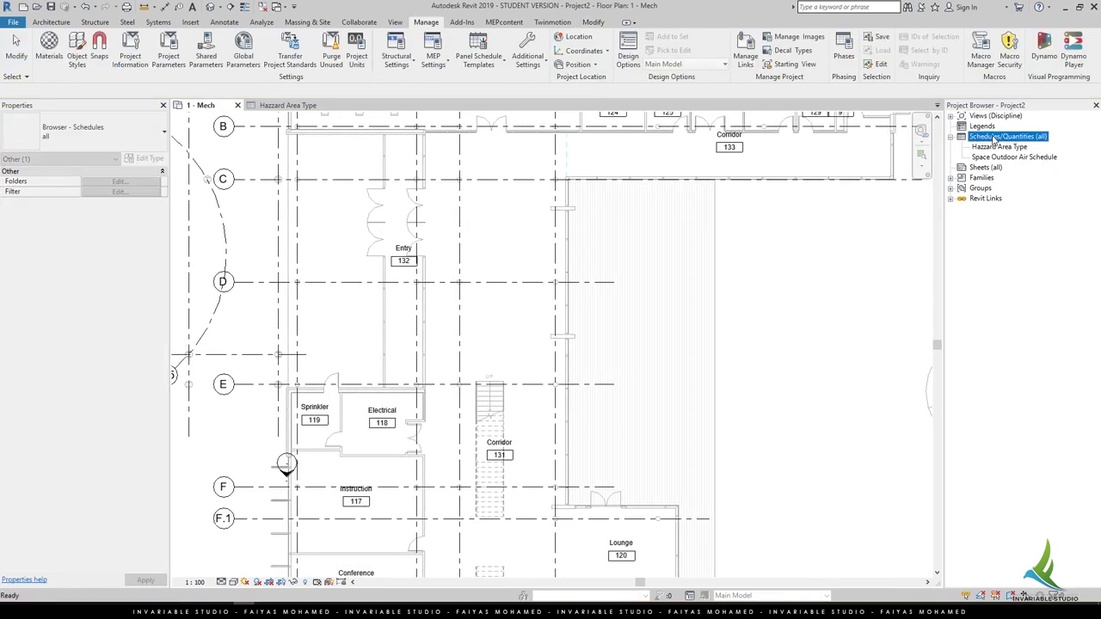
{"action": "right_click", "coordinate": [998, 136]}
{"action": "left_click", "coordinate": [888, 273]}
{"action": "right_click", "coordinate": [994, 142]}
{"action": "left_click", "coordinate": [933, 153]}
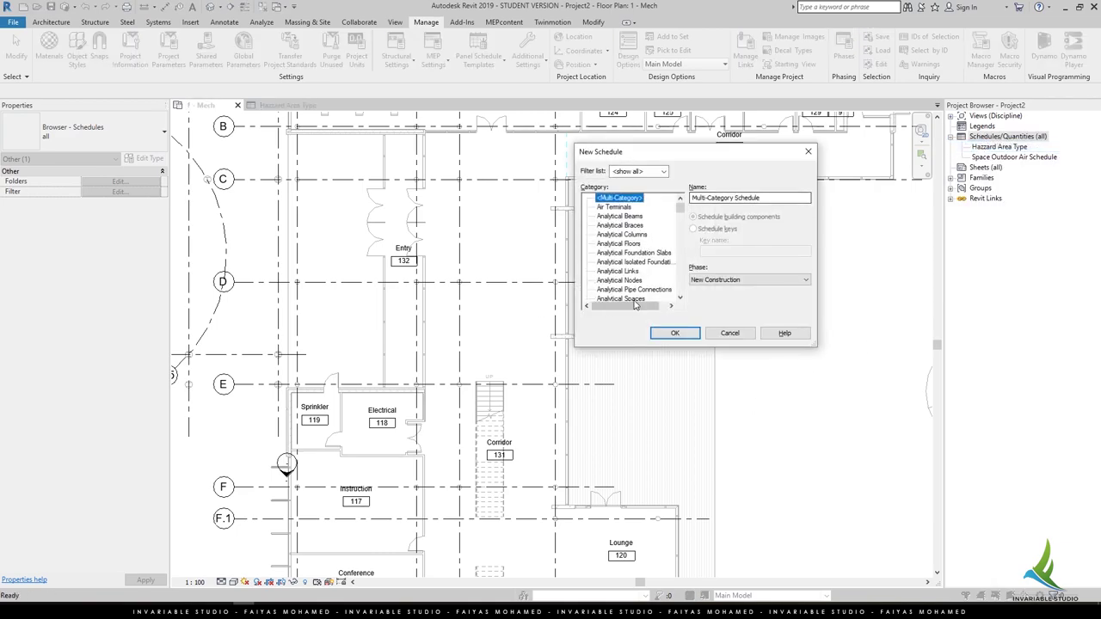
{"action": "left_click", "coordinate": [633, 262]}
{"action": "scroll", "coordinate": [625, 272], "scroll_direction": "down", "scroll_amount": 15}
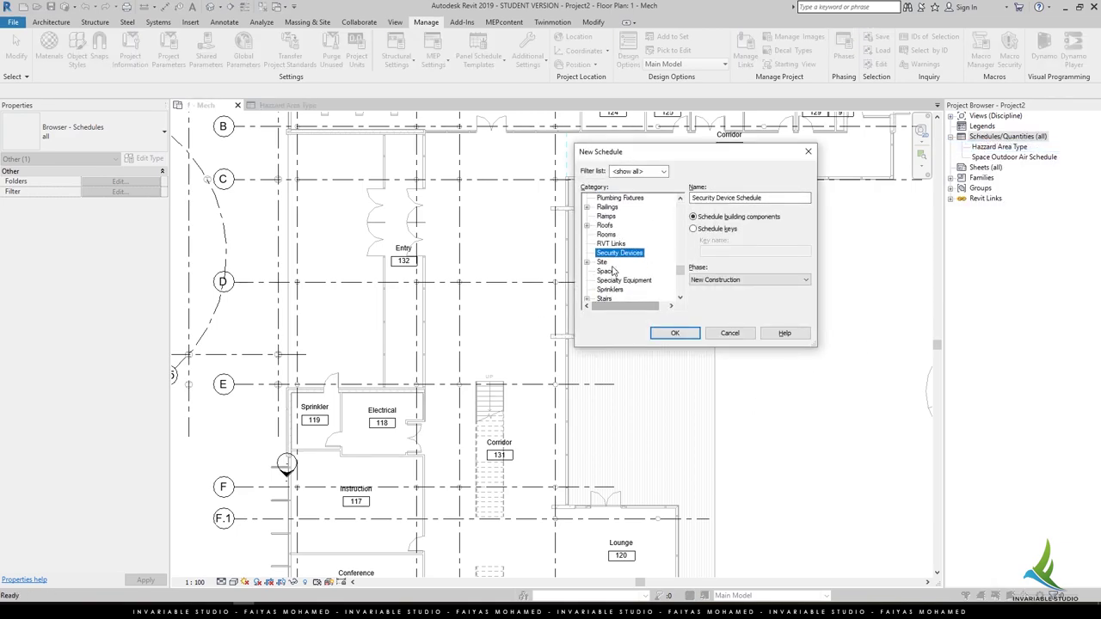
{"action": "left_click", "coordinate": [608, 271]}
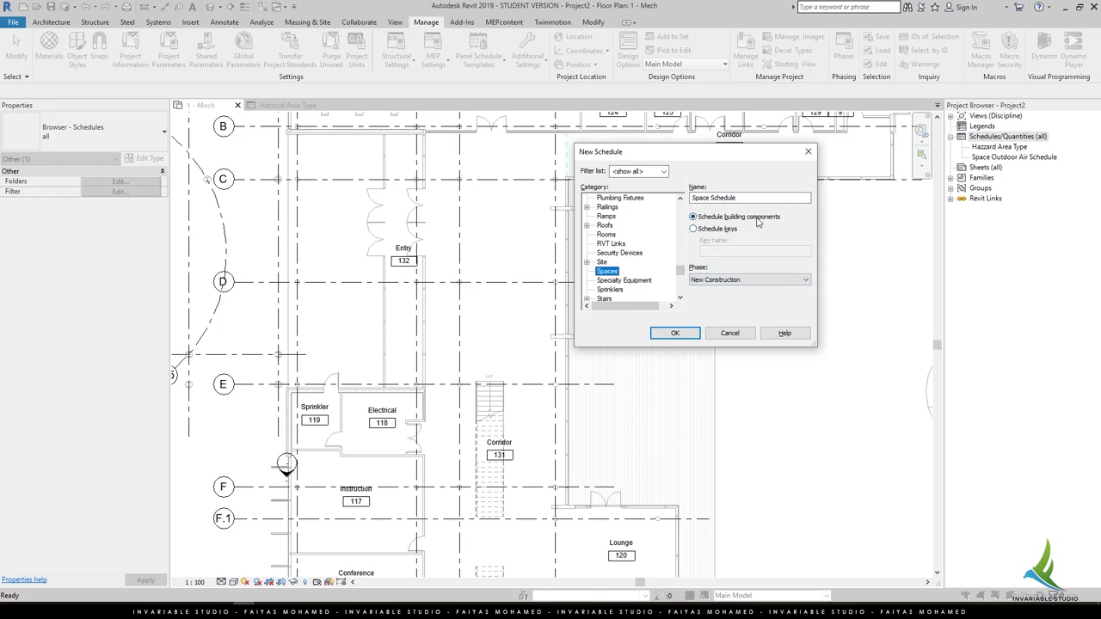
{"action": "left_click", "coordinate": [676, 334]}
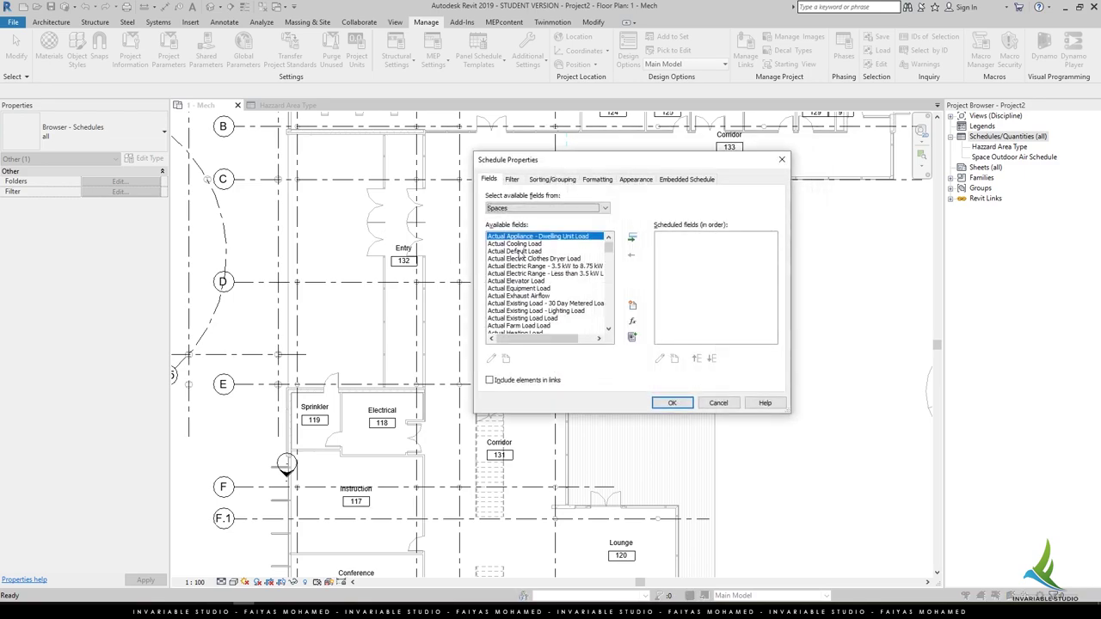
{"action": "left_click", "coordinate": [522, 244]}
Step: Add the Area, Name, Hazzard Type and Hazzard Value fields to the schedule
{"action": "scroll", "coordinate": [525, 254], "scroll_direction": "down", "scroll_amount": 3}
{"action": "scroll", "coordinate": [527, 262], "scroll_direction": "down", "scroll_amount": 3}
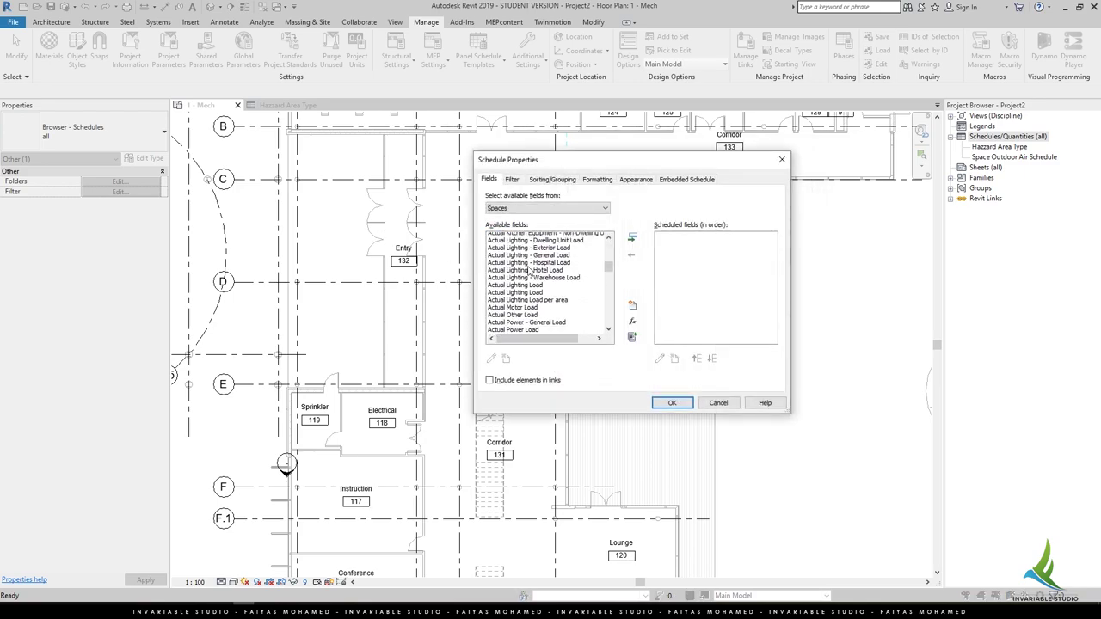
{"action": "scroll", "coordinate": [530, 271], "scroll_direction": "down", "scroll_amount": 3}
{"action": "scroll", "coordinate": [529, 275], "scroll_direction": "down", "scroll_amount": 1}
{"action": "double_click", "coordinate": [525, 298]}
{"action": "scroll", "coordinate": [532, 299], "scroll_direction": "down", "scroll_amount": 3}
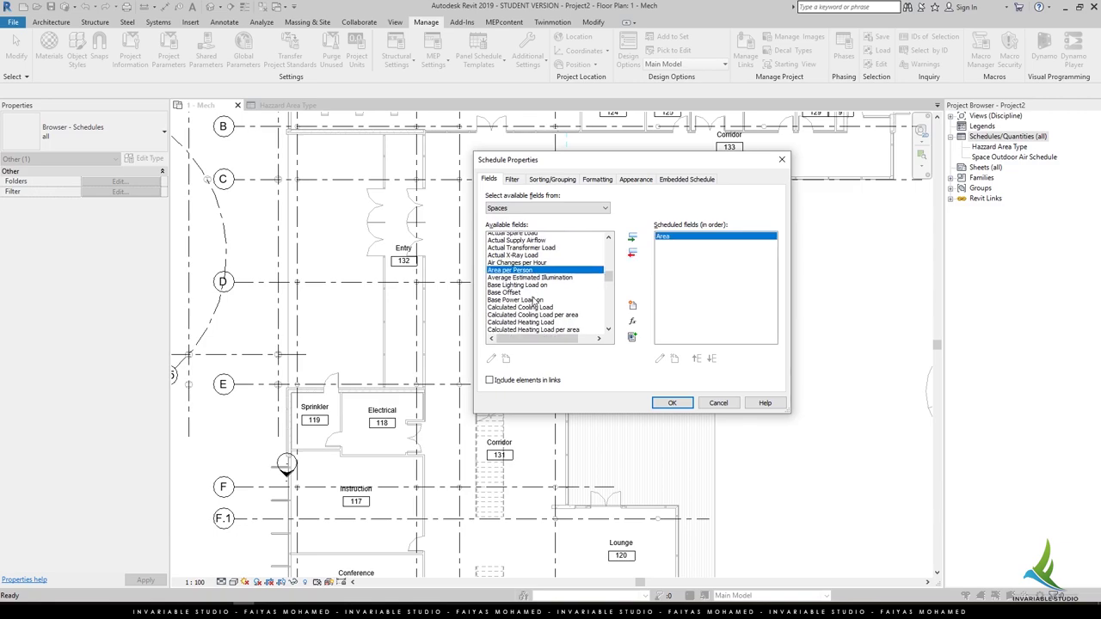
{"action": "scroll", "coordinate": [533, 298], "scroll_direction": "down", "scroll_amount": 3}
{"action": "scroll", "coordinate": [534, 299], "scroll_direction": "down", "scroll_amount": 3}
{"action": "scroll", "coordinate": [532, 299], "scroll_direction": "down", "scroll_amount": 3}
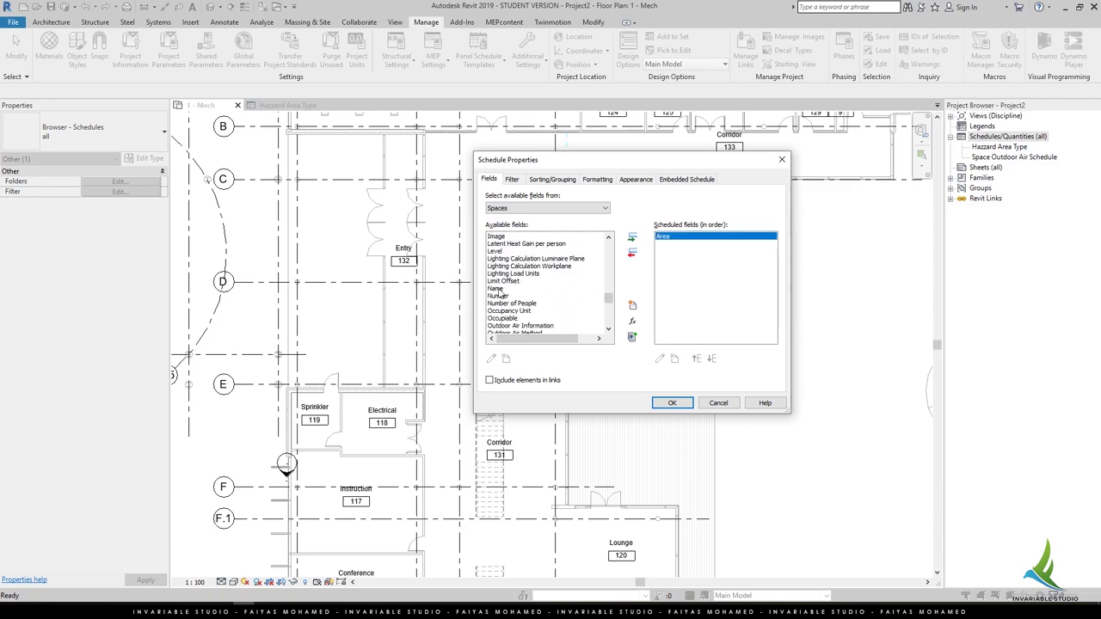
{"action": "double_click", "coordinate": [503, 289]}
{"action": "scroll", "coordinate": [508, 301], "scroll_direction": "down", "scroll_amount": 2}
{"action": "scroll", "coordinate": [511, 310], "scroll_direction": "down", "scroll_amount": 2}
{"action": "scroll", "coordinate": [514, 319], "scroll_direction": "down", "scroll_amount": 2}
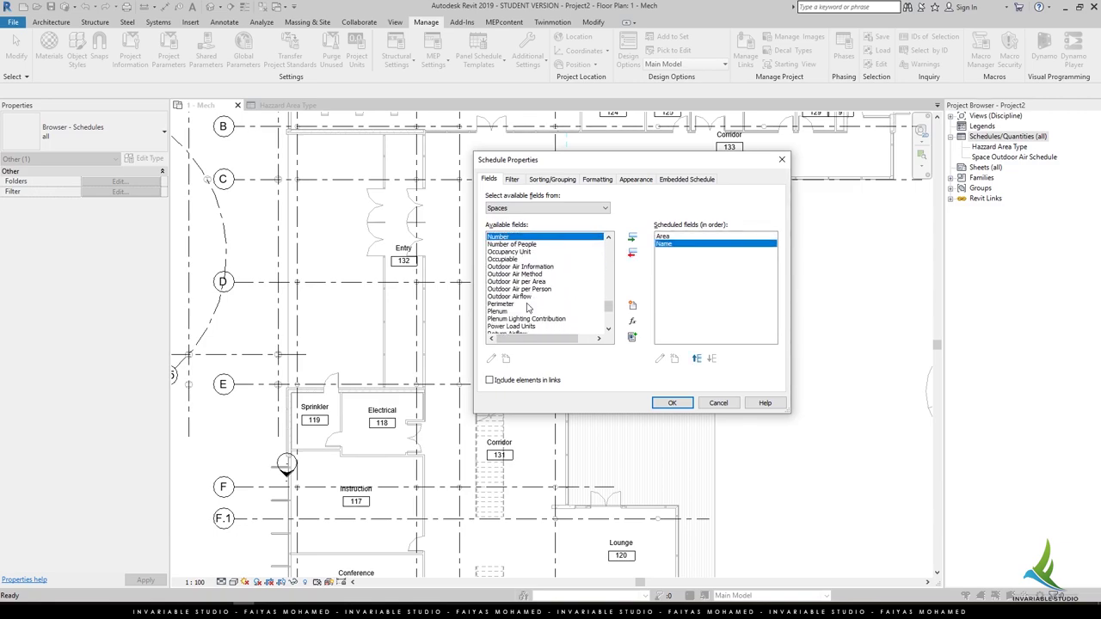
{"action": "scroll", "coordinate": [518, 327], "scroll_direction": "down", "scroll_amount": 2}
{"action": "scroll", "coordinate": [519, 326], "scroll_direction": "down", "scroll_amount": 1}
{"action": "scroll", "coordinate": [519, 323], "scroll_direction": "down", "scroll_amount": 1}
{"action": "scroll", "coordinate": [518, 306], "scroll_direction": "up", "scroll_amount": 2}
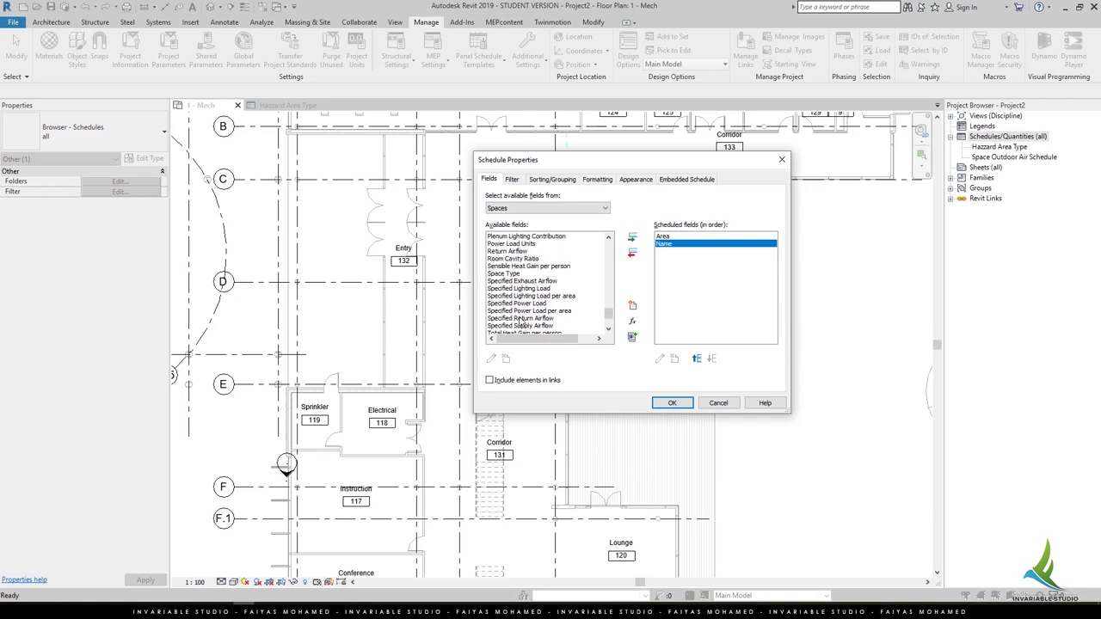
{"action": "scroll", "coordinate": [519, 284], "scroll_direction": "up", "scroll_amount": 2}
{"action": "scroll", "coordinate": [519, 284], "scroll_direction": "up", "scroll_amount": 2}
{"action": "scroll", "coordinate": [525, 292], "scroll_direction": "up", "scroll_amount": 2}
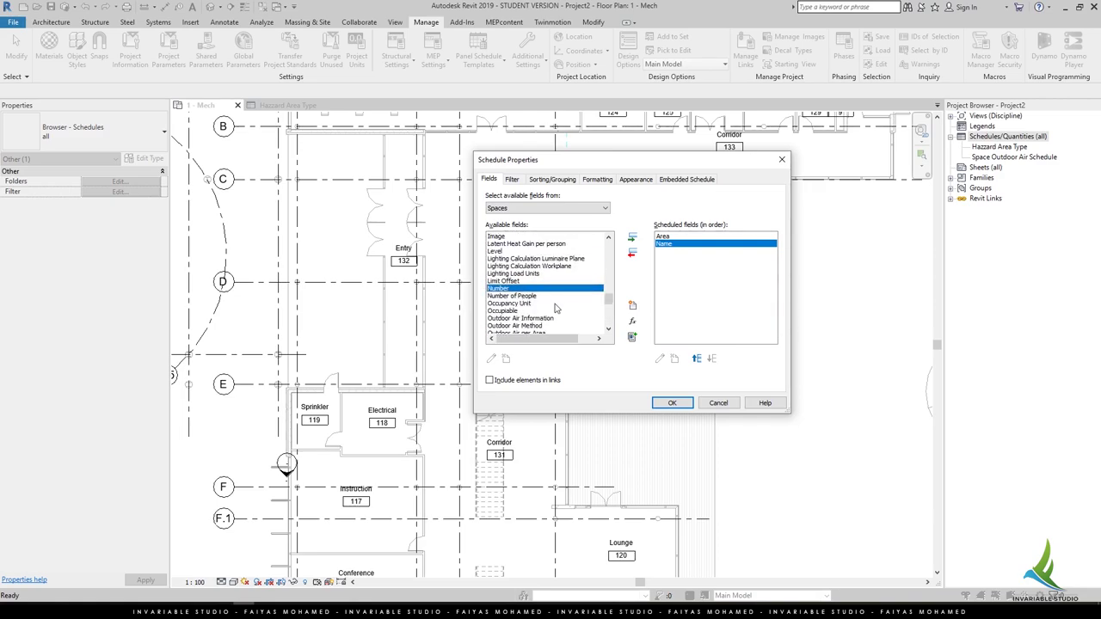
{"action": "scroll", "coordinate": [560, 310], "scroll_direction": "up", "scroll_amount": 1}
{"action": "scroll", "coordinate": [559, 310], "scroll_direction": "up", "scroll_amount": 2}
{"action": "scroll", "coordinate": [533, 299], "scroll_direction": "up", "scroll_amount": 1}
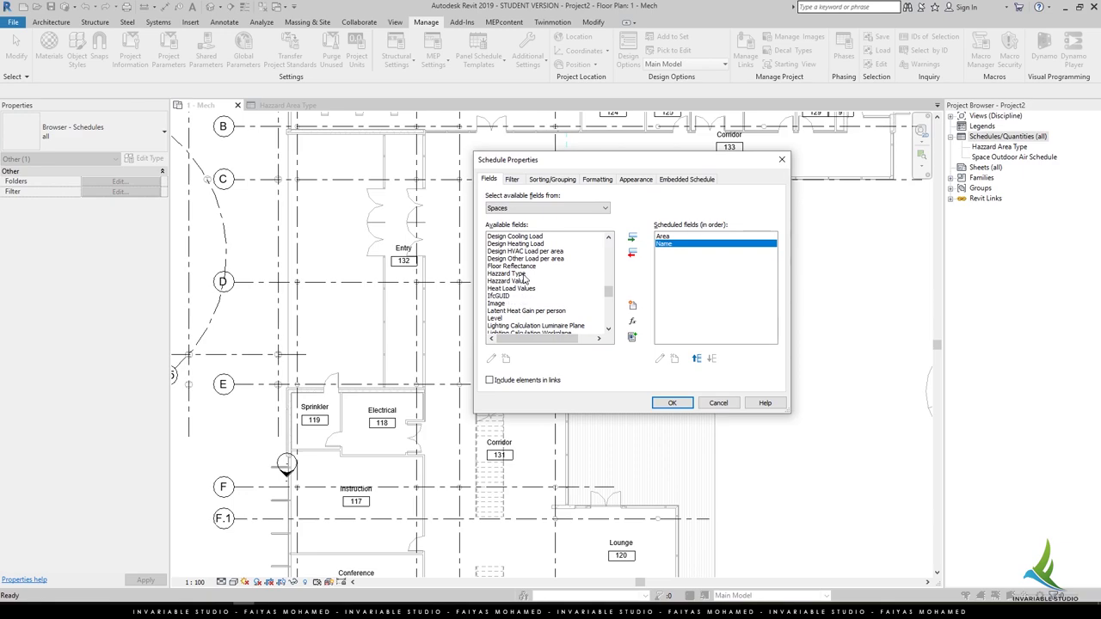
{"action": "double_click", "coordinate": [522, 274]}
{"action": "double_click", "coordinate": [520, 273]}
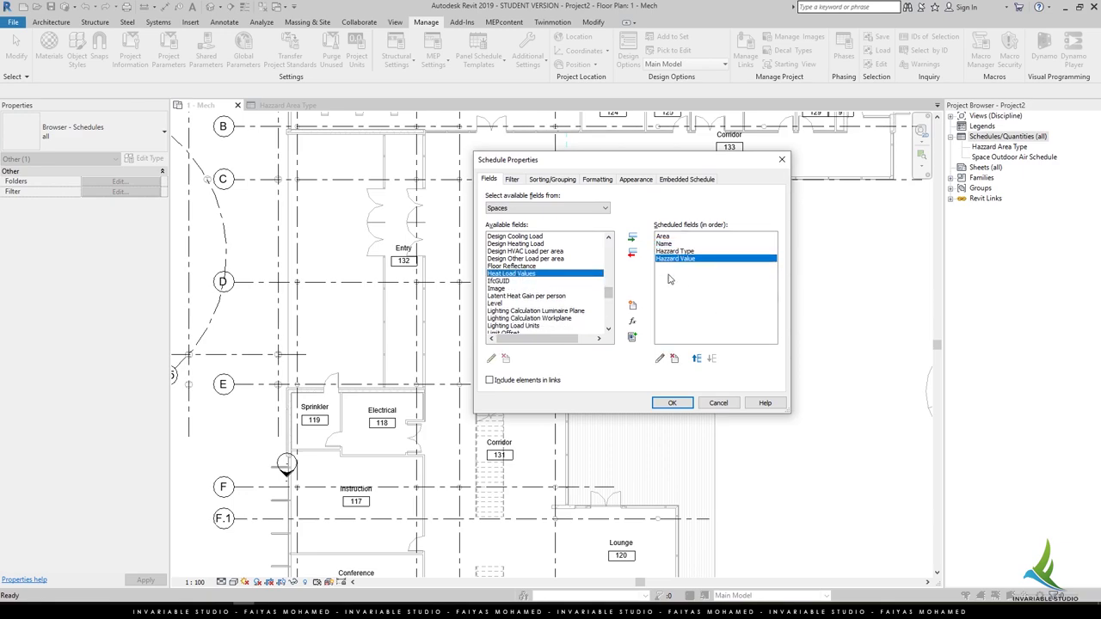
{"action": "left_click", "coordinate": [670, 403]}
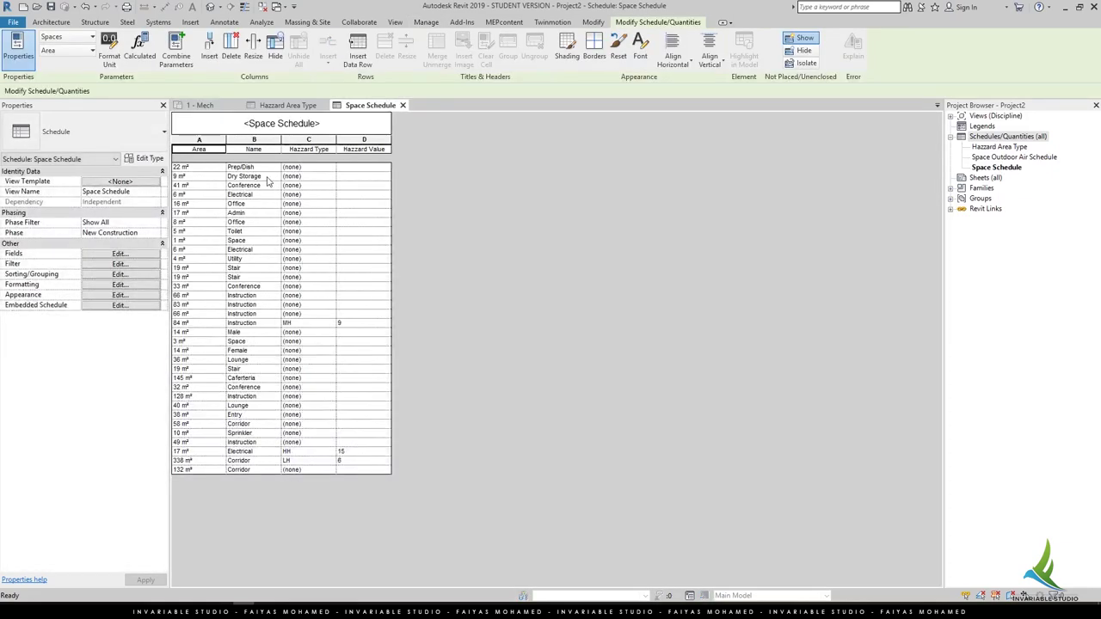
Step: Move Name above Area so the columns read Name, Area, Hazzard Type, Hazzard Value
{"action": "left_click", "coordinate": [215, 168]}
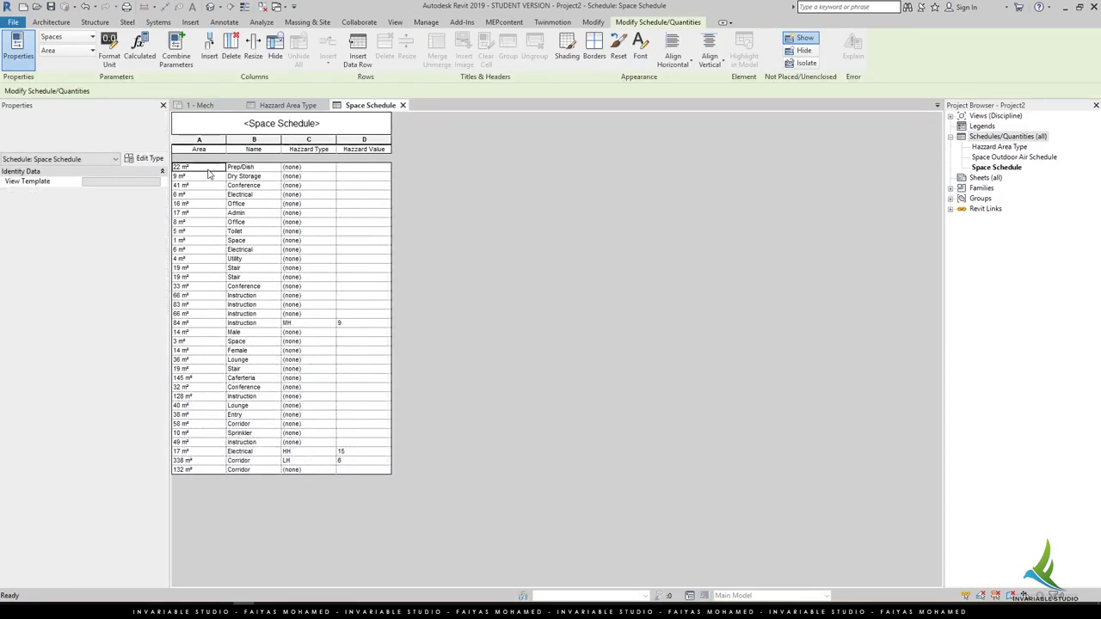
{"action": "left_click", "coordinate": [245, 167]}
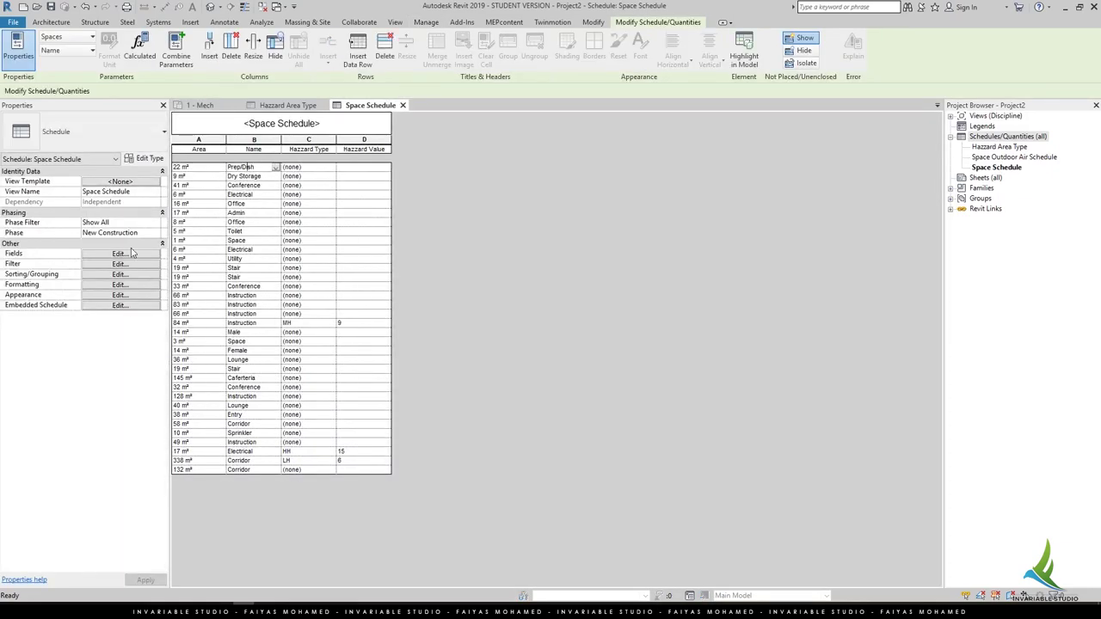
{"action": "left_click", "coordinate": [120, 252]}
{"action": "left_click", "coordinate": [680, 244]}
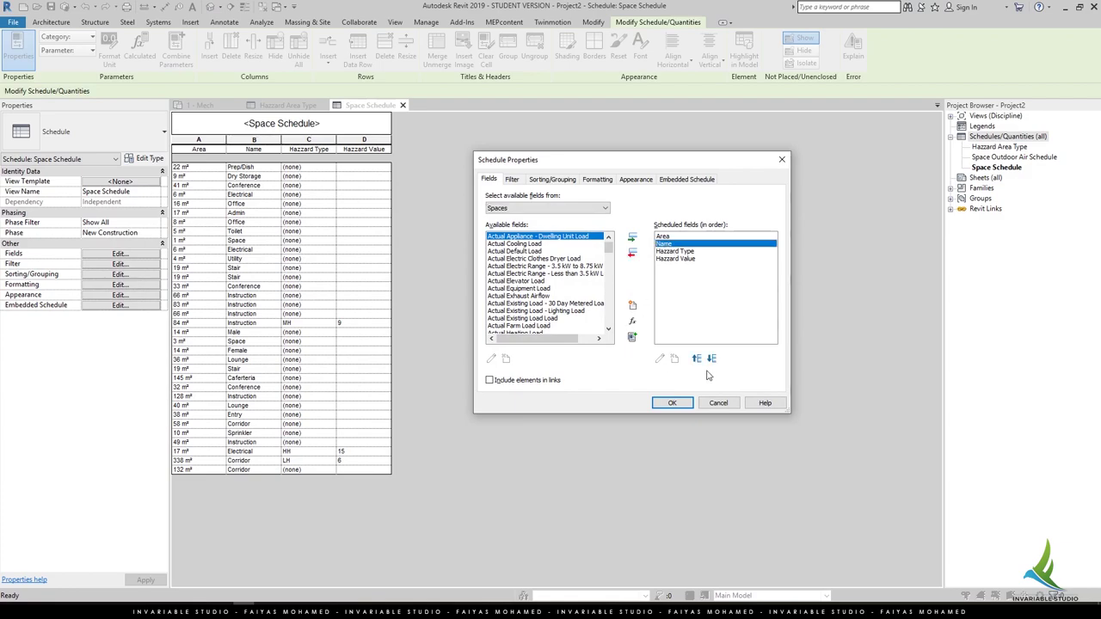
{"action": "left_click", "coordinate": [699, 360]}
{"action": "left_click", "coordinate": [673, 244]}
{"action": "left_click", "coordinate": [678, 252]}
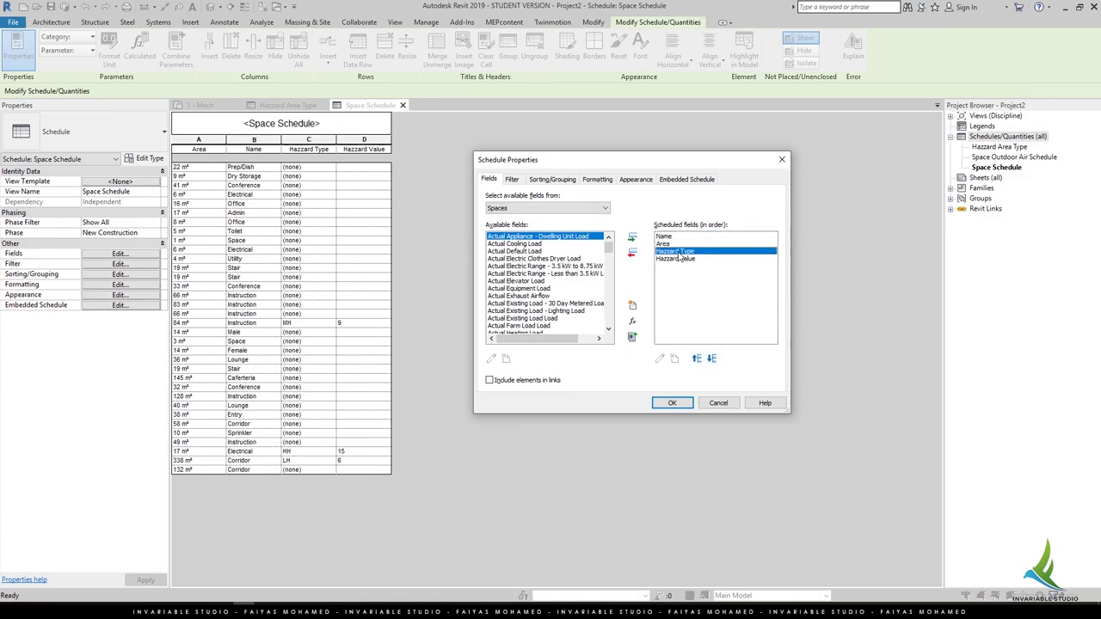
{"action": "left_click", "coordinate": [672, 403]}
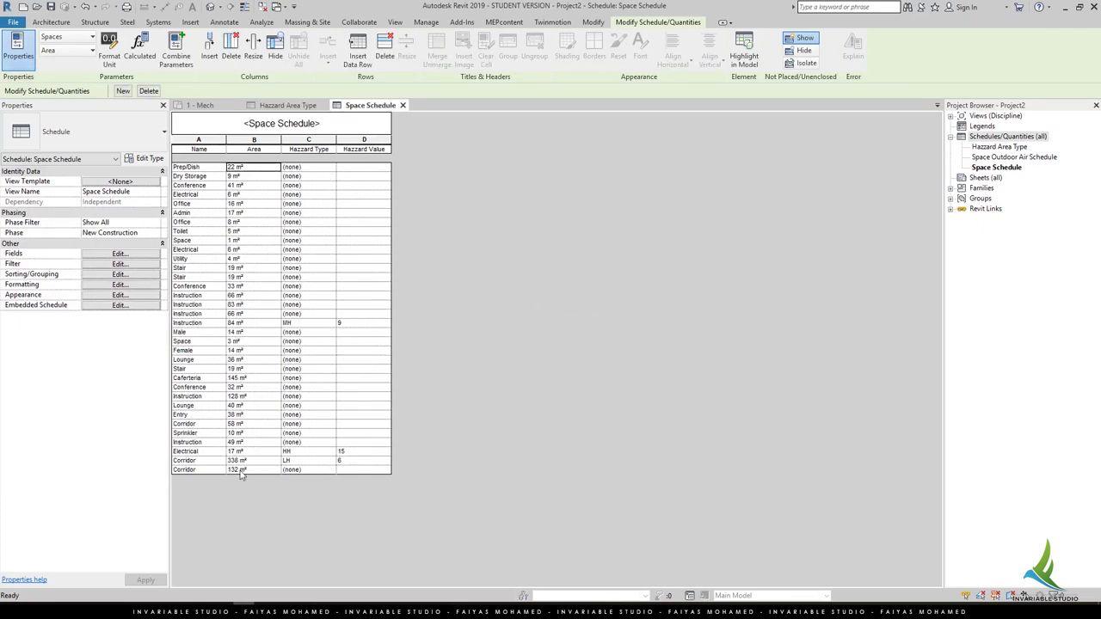
Step: Set the 49 m² Instruction space to HH and the 58 m² Corridor to MH
{"action": "left_click", "coordinate": [350, 463]}
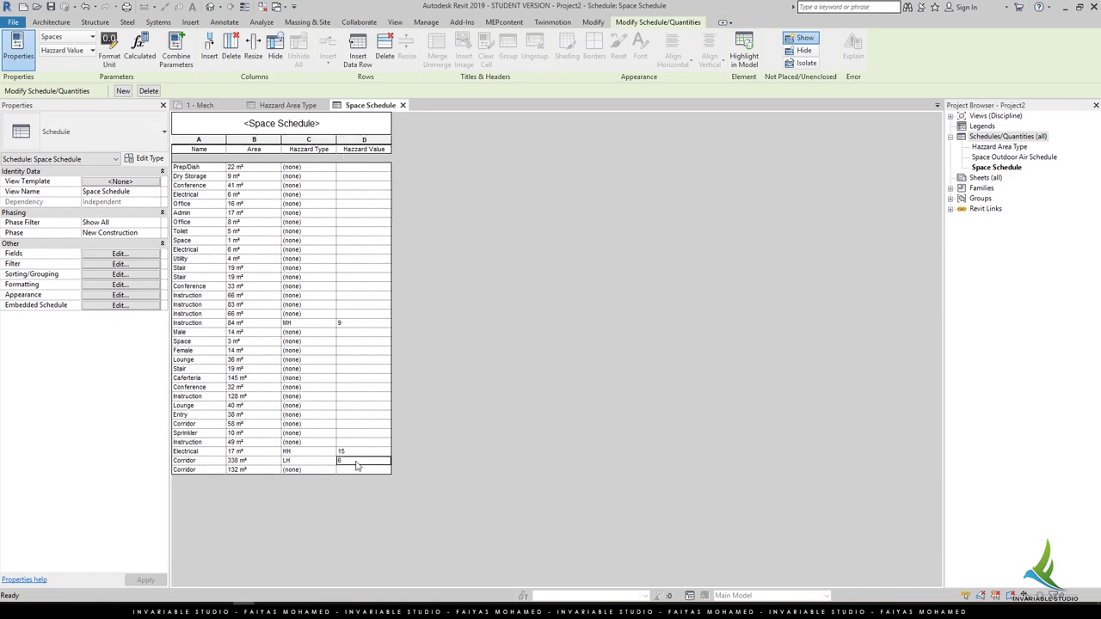
{"action": "left_click", "coordinate": [310, 442]}
{"action": "left_click", "coordinate": [332, 442]}
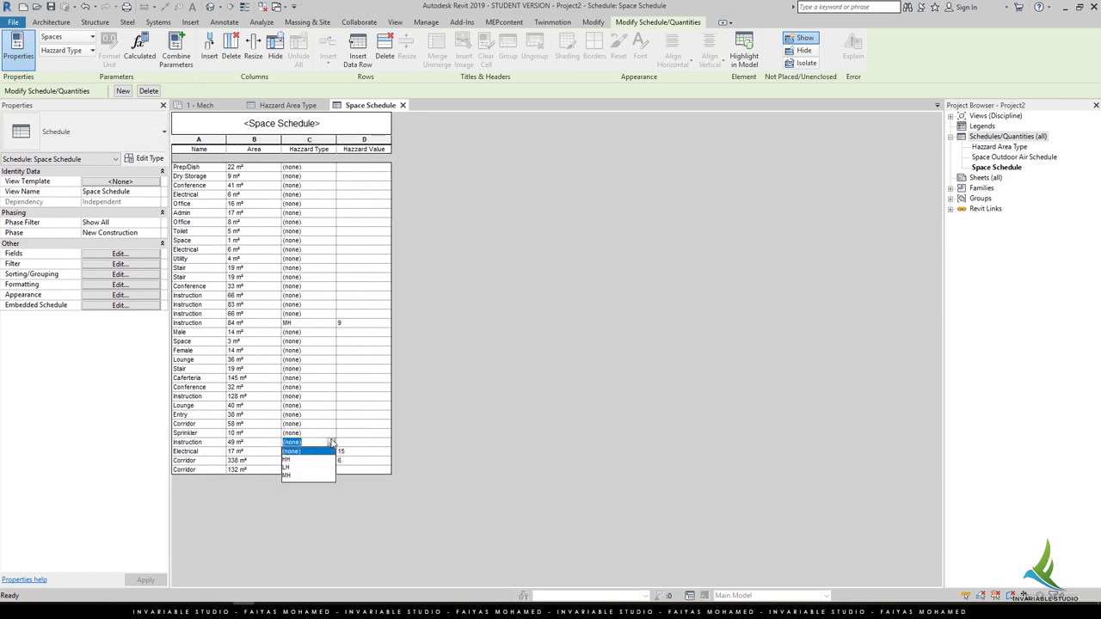
{"action": "left_click", "coordinate": [299, 460]}
{"action": "left_click", "coordinate": [331, 425]}
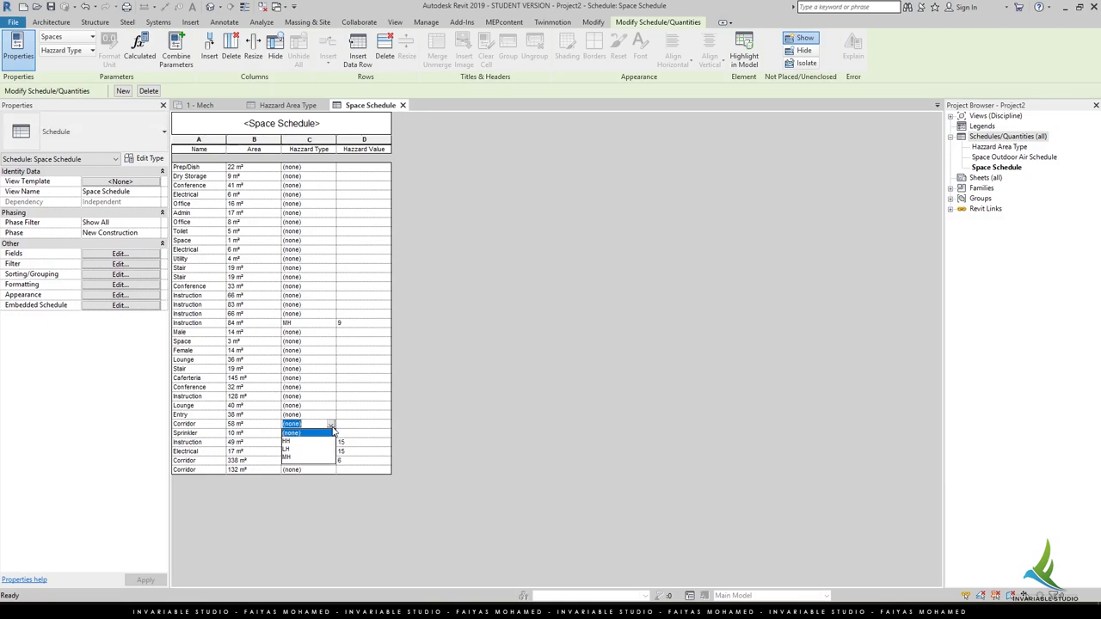
{"action": "left_click", "coordinate": [333, 433]}
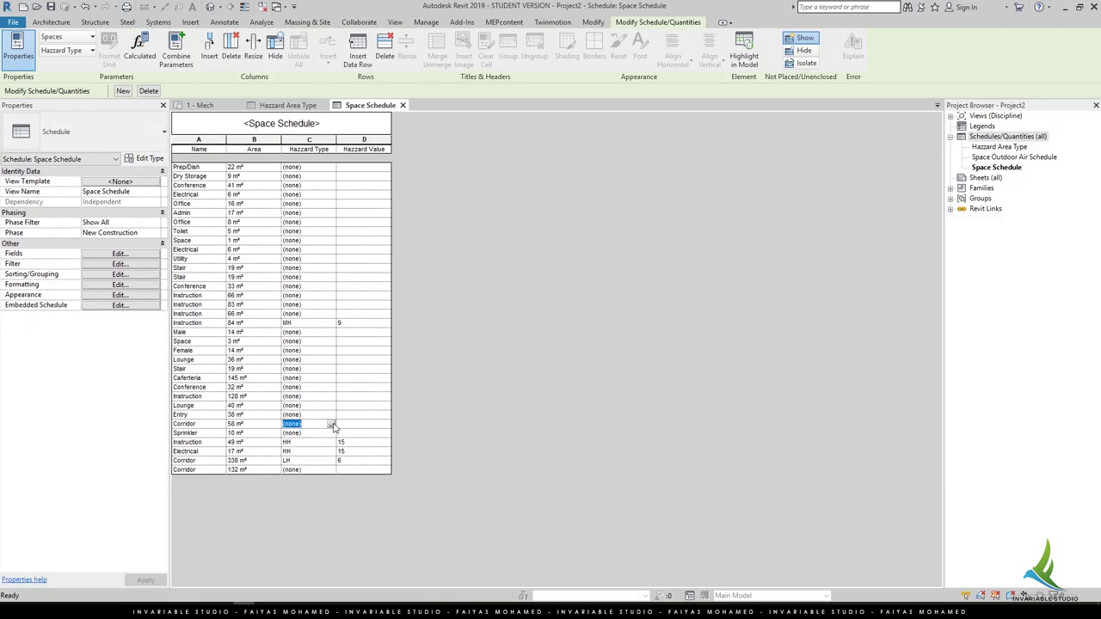
{"action": "left_click", "coordinate": [331, 425]}
{"action": "left_click", "coordinate": [292, 455]}
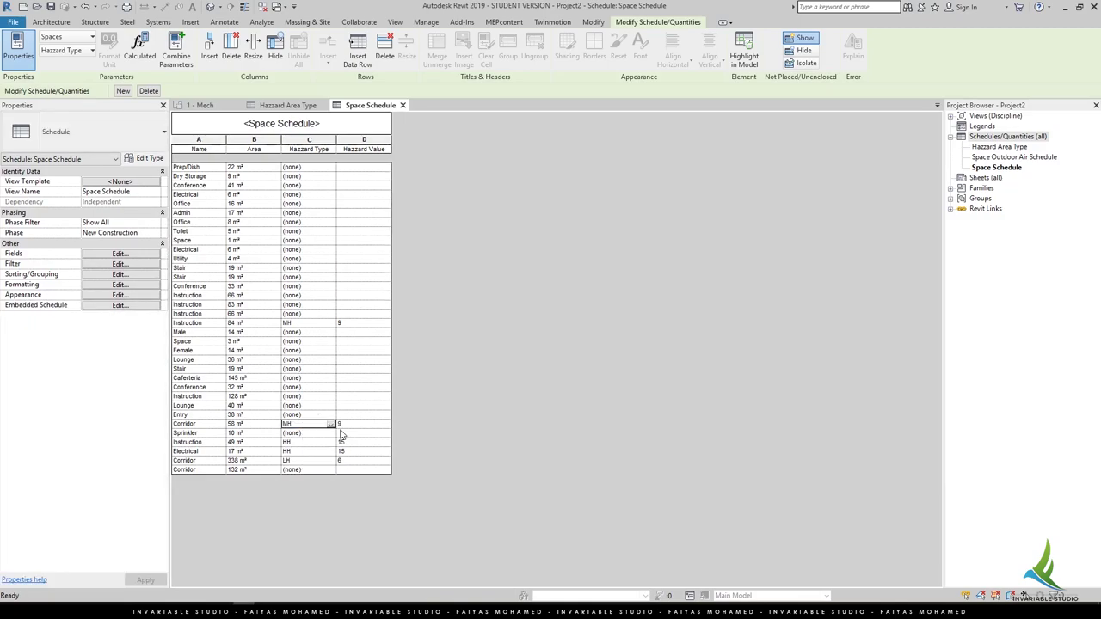
Step: Set the 32 m² Conference, 19 m² Stair and 8 m² Office spaces to LH
{"action": "left_click", "coordinate": [318, 388]}
{"action": "left_click", "coordinate": [331, 388]}
{"action": "left_click", "coordinate": [293, 412]}
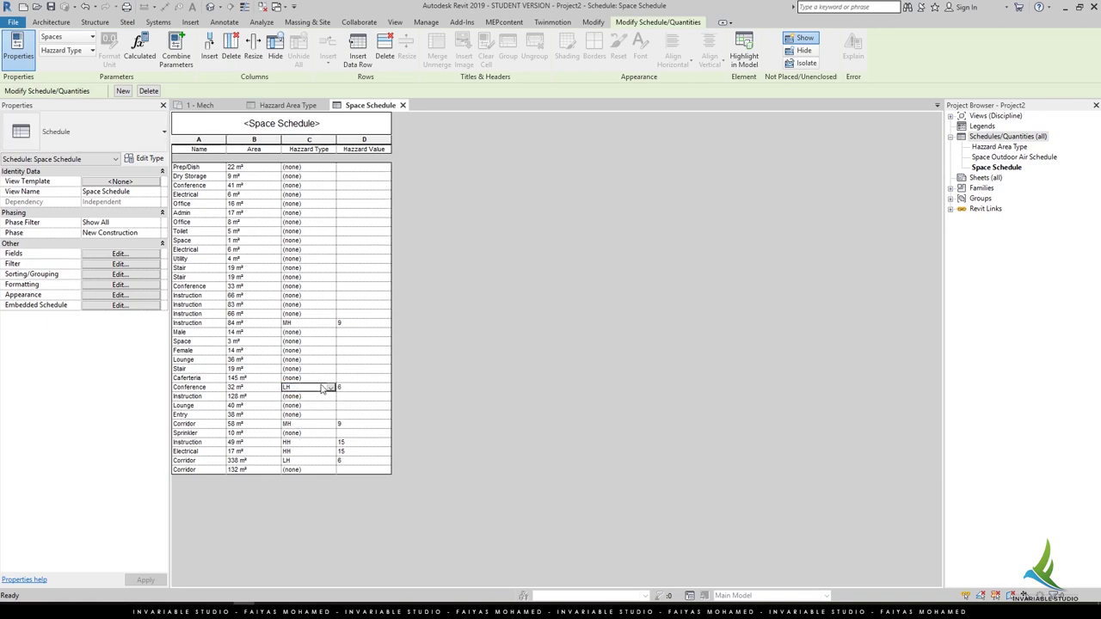
{"action": "left_click", "coordinate": [306, 369]}
{"action": "left_click", "coordinate": [331, 369]}
{"action": "left_click", "coordinate": [302, 399]}
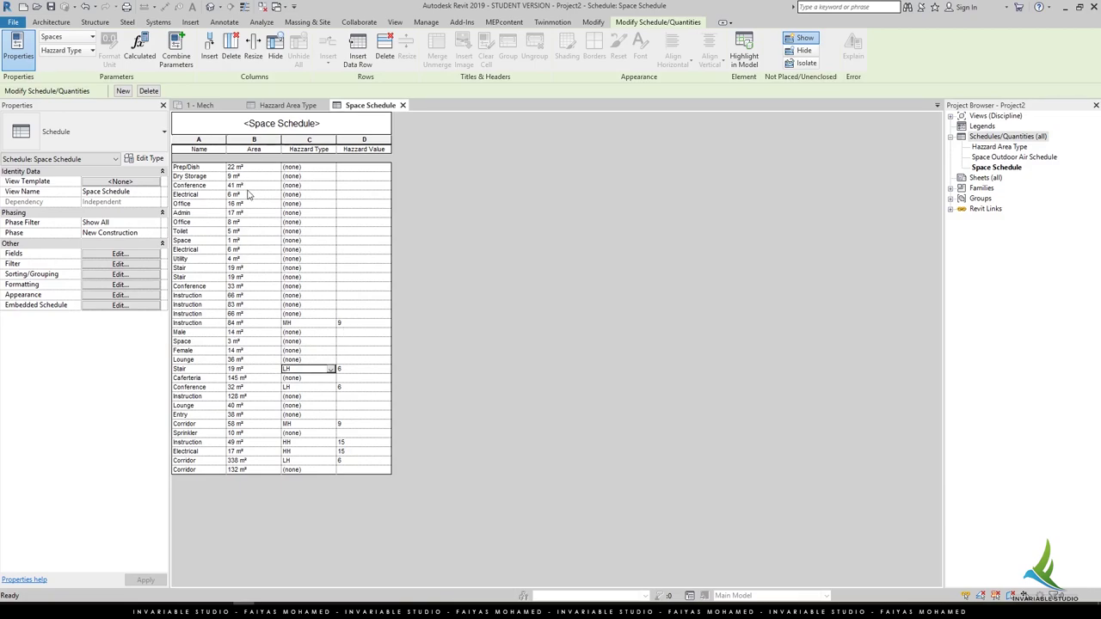
{"action": "left_click", "coordinate": [314, 223]}
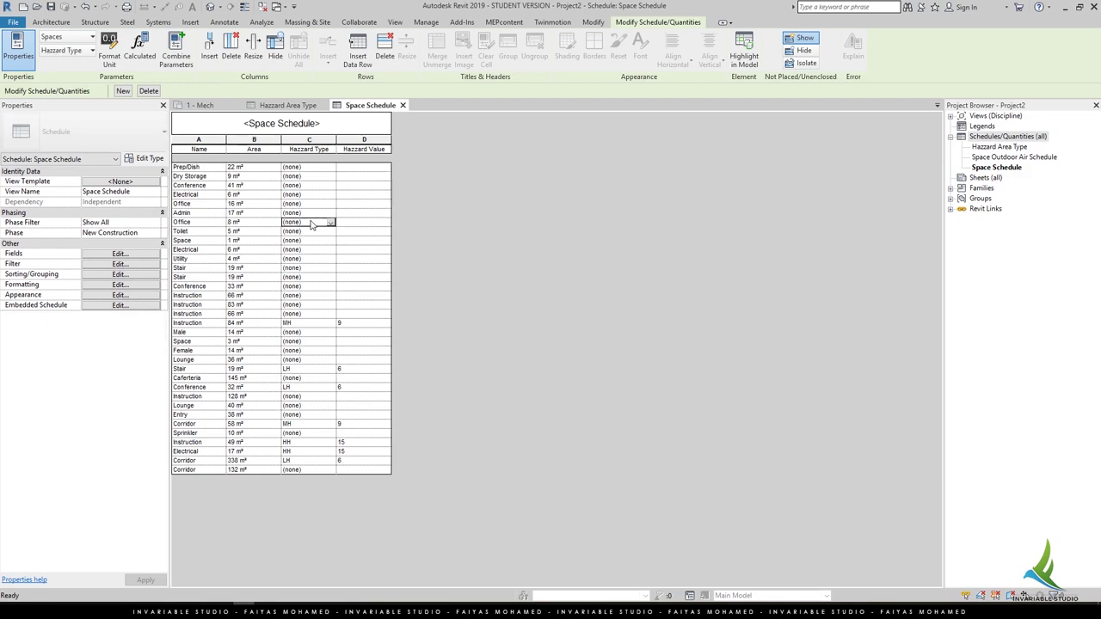
{"action": "left_click", "coordinate": [331, 222]}
{"action": "left_click", "coordinate": [298, 248]}
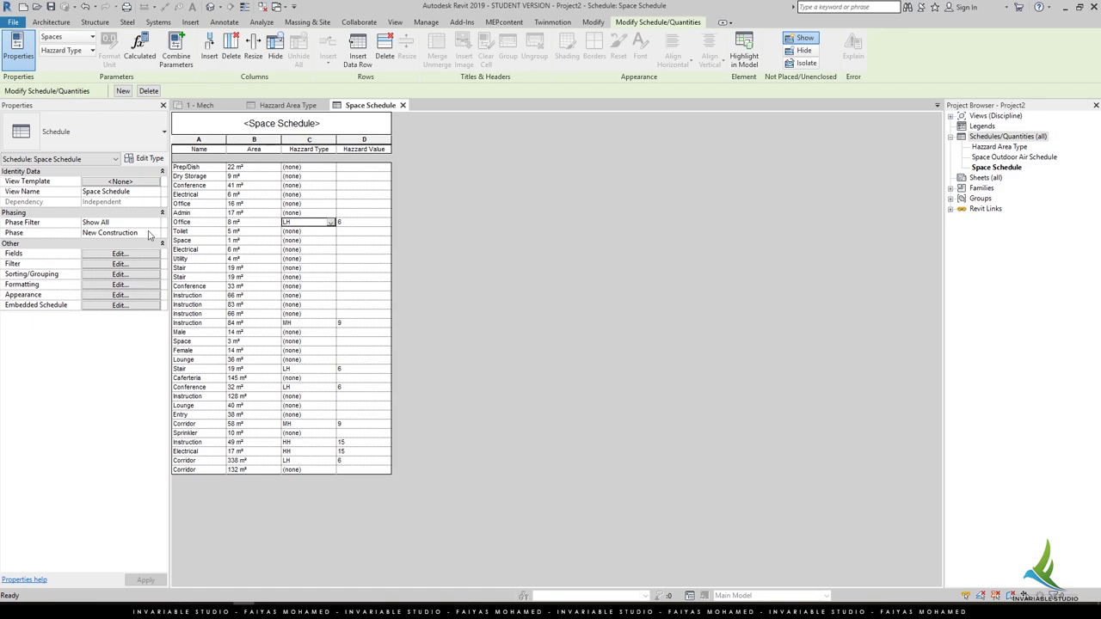
{"action": "left_click", "coordinate": [107, 255]}
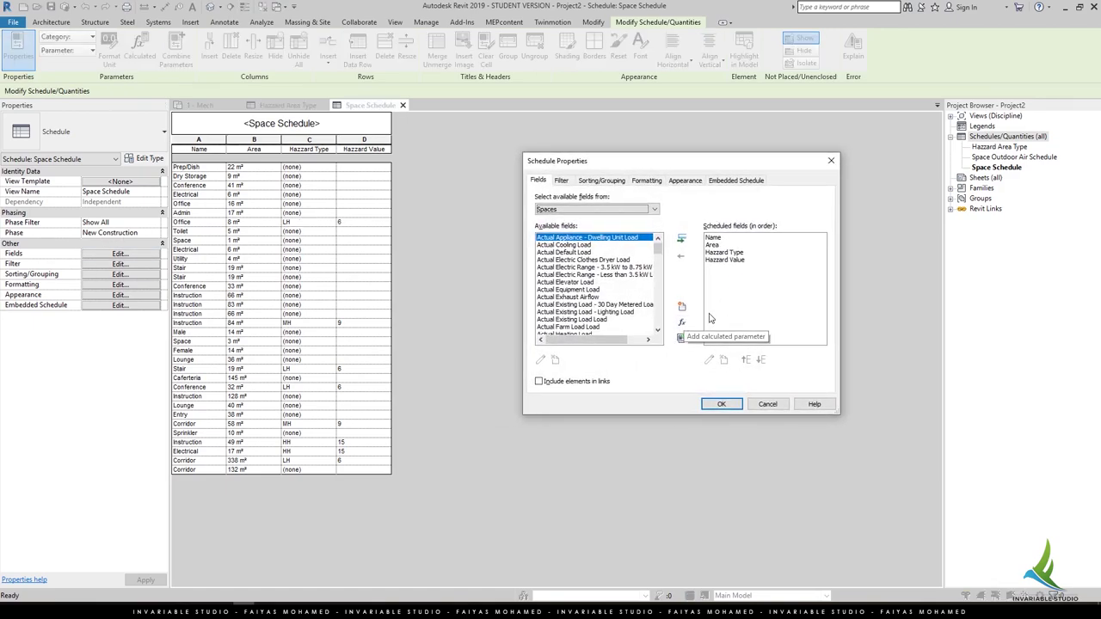
Step: Add a calculated parameter named No.of.Spri as a Common, Text-type formula
{"action": "left_click", "coordinate": [681, 325]}
{"action": "type", "text": "No.of."}
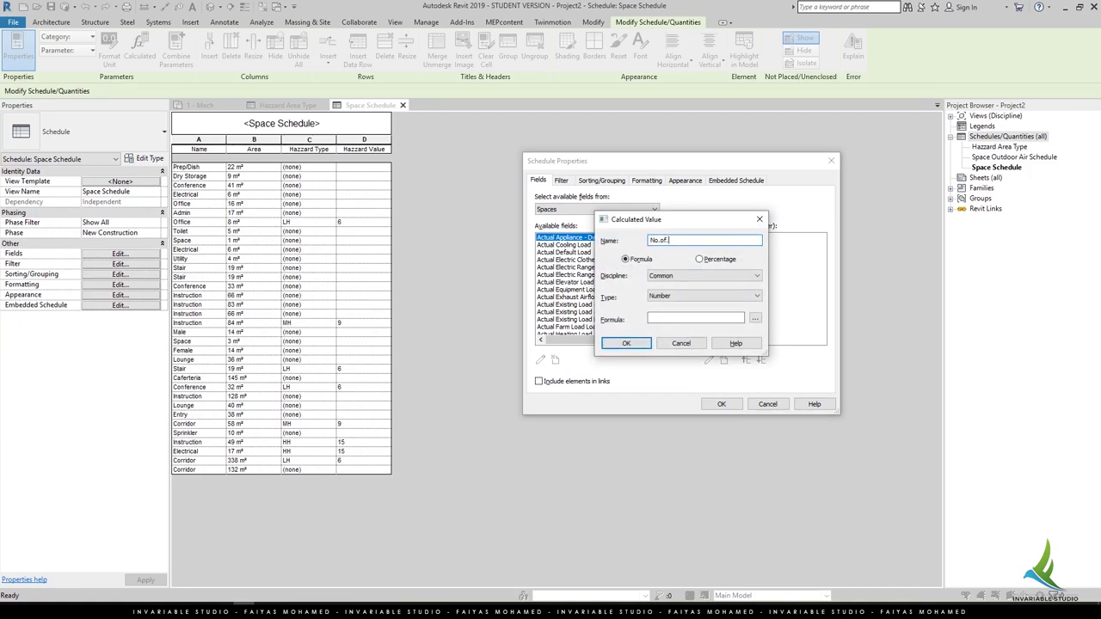
{"action": "type", "text": "Spri"}
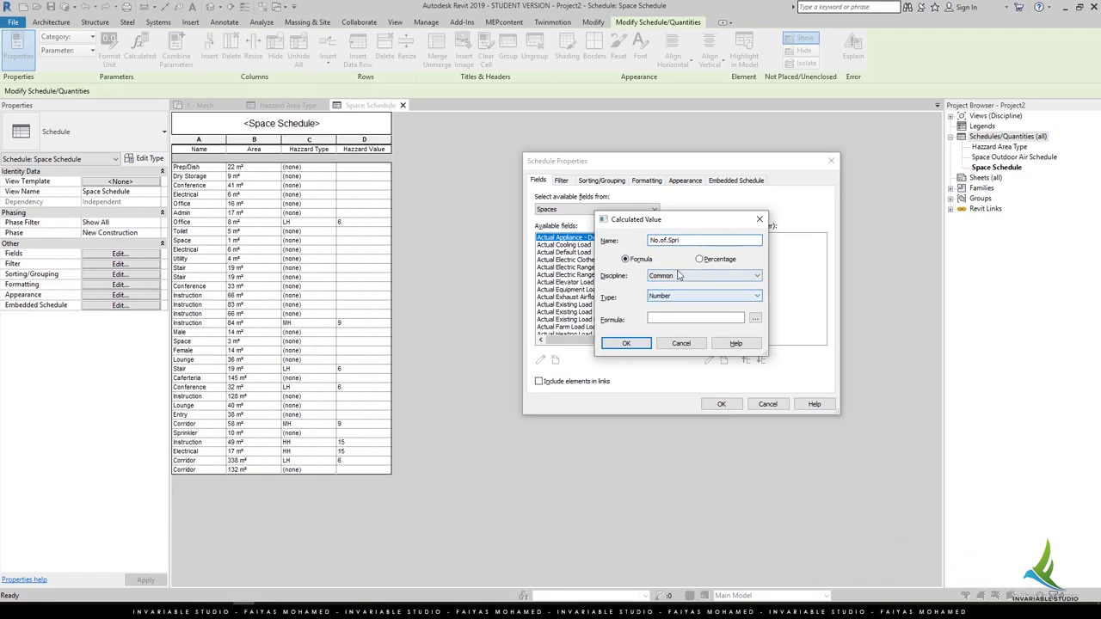
{"action": "left_click", "coordinate": [678, 276]}
{"action": "left_click", "coordinate": [666, 286]}
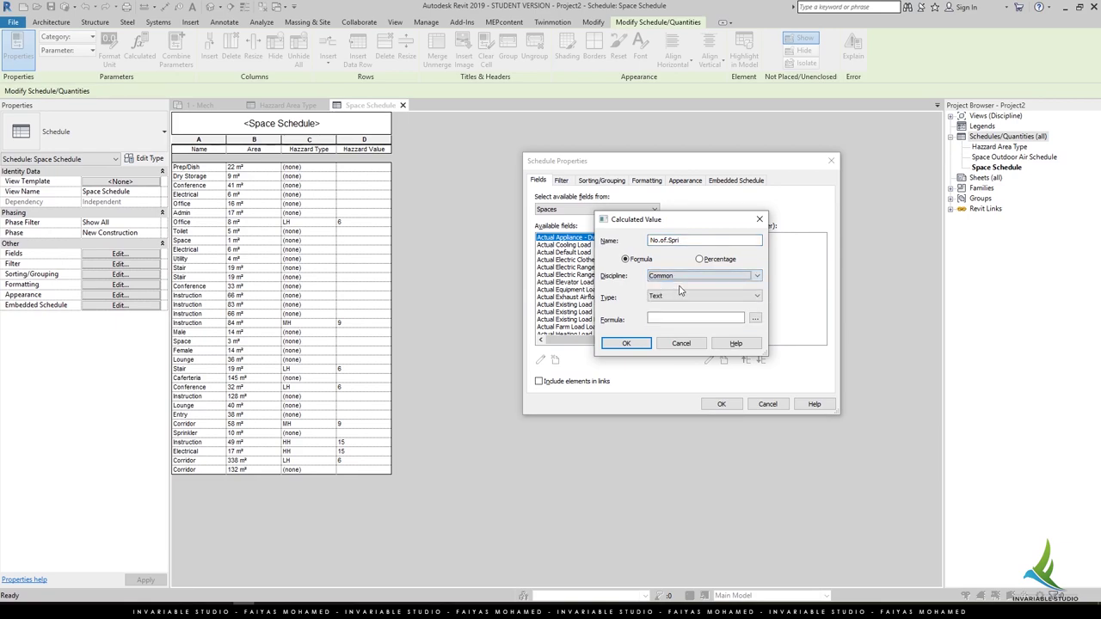
{"action": "left_click", "coordinate": [665, 298]}
{"action": "left_click", "coordinate": [674, 297]}
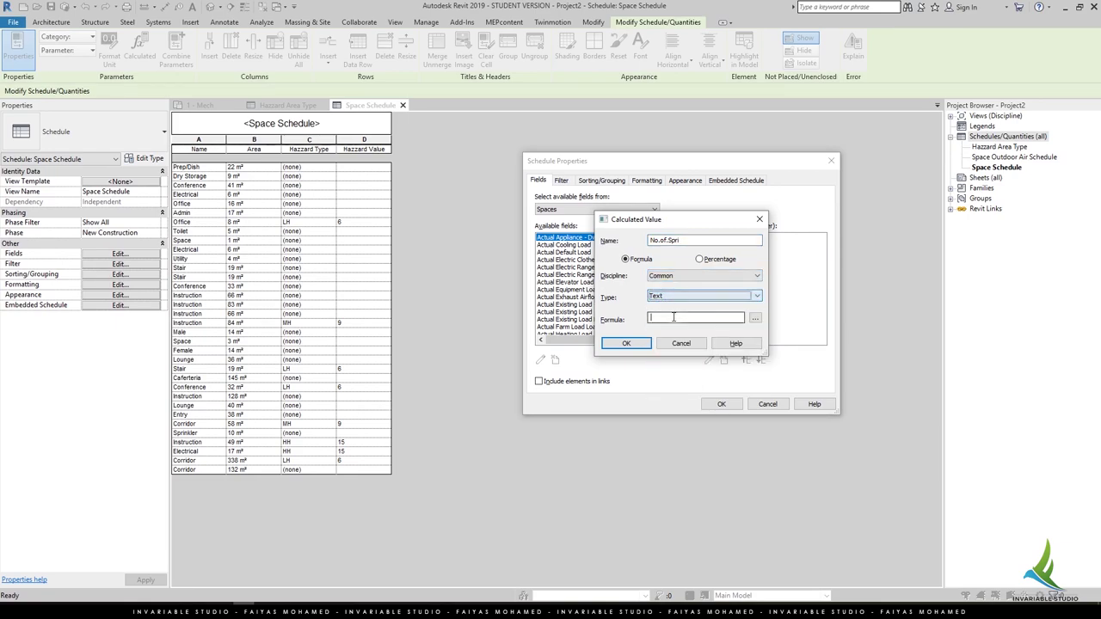
{"action": "left_click", "coordinate": [678, 297]}
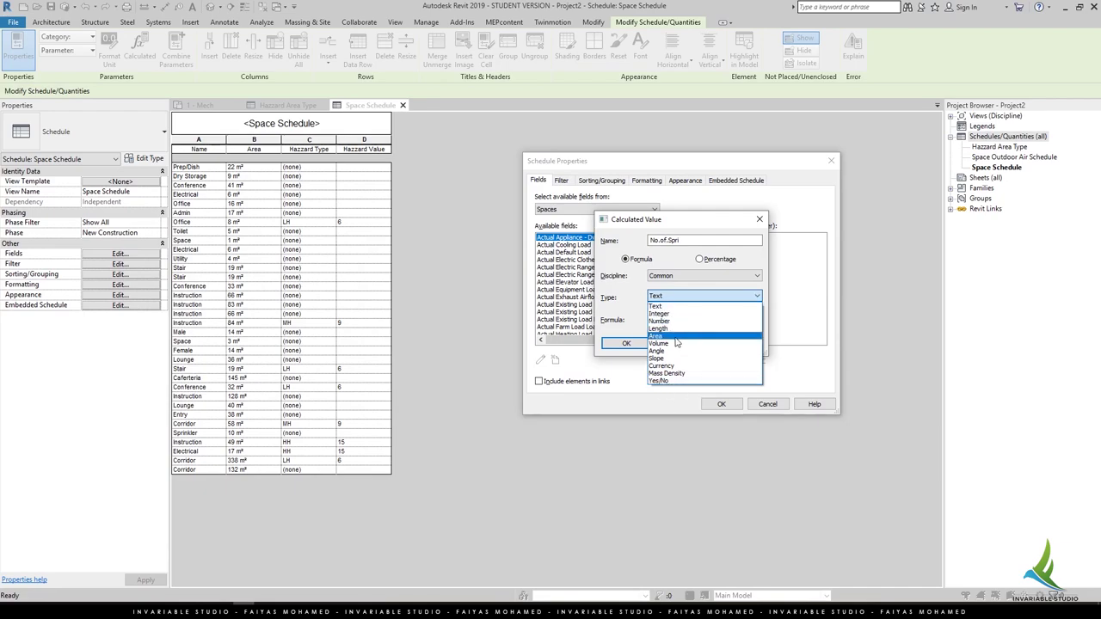
{"action": "left_click", "coordinate": [659, 306]}
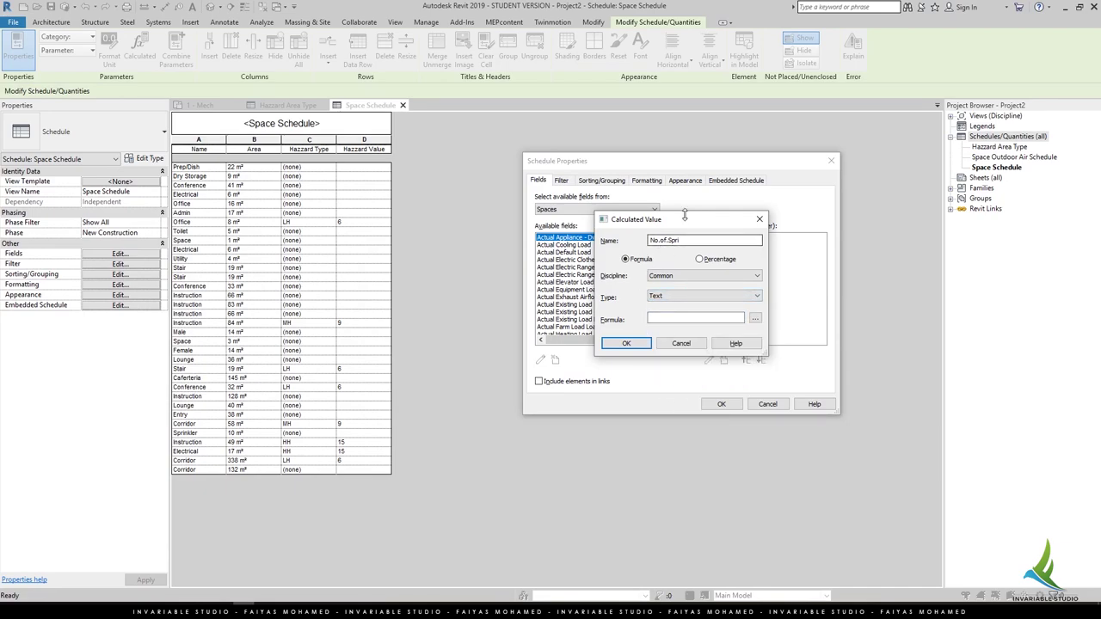
{"action": "left_click_drag", "start_coordinate": [684, 218], "coordinate": [555, 204]}
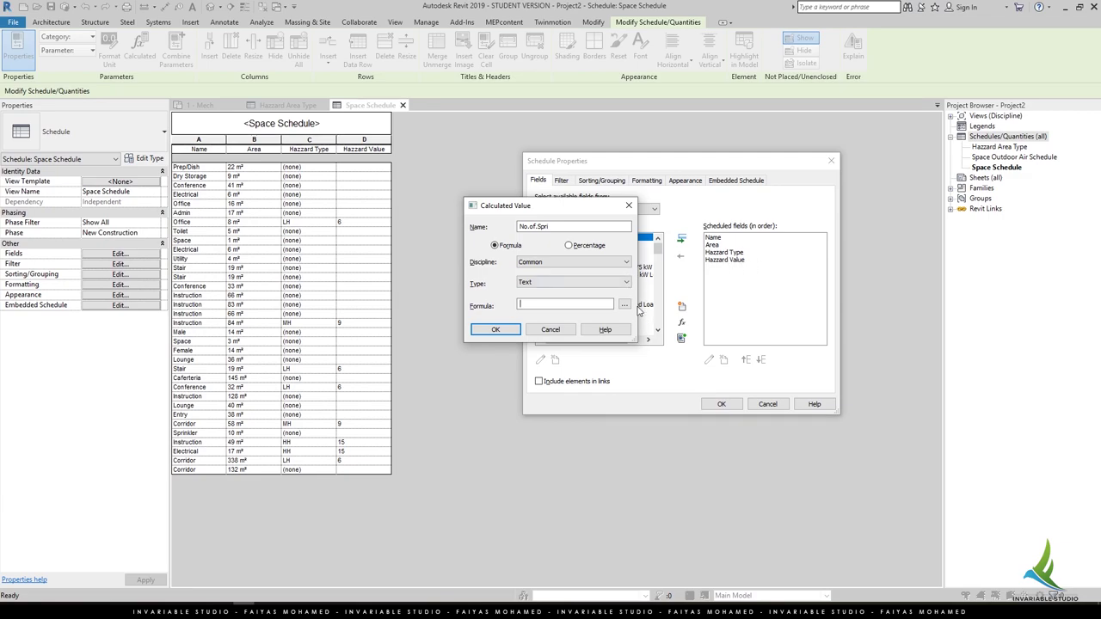
Step: Build the No.of.Spri formula Area/Hazzard Value, dismissing the inconsistent units error
{"action": "left_click", "coordinate": [624, 306]}
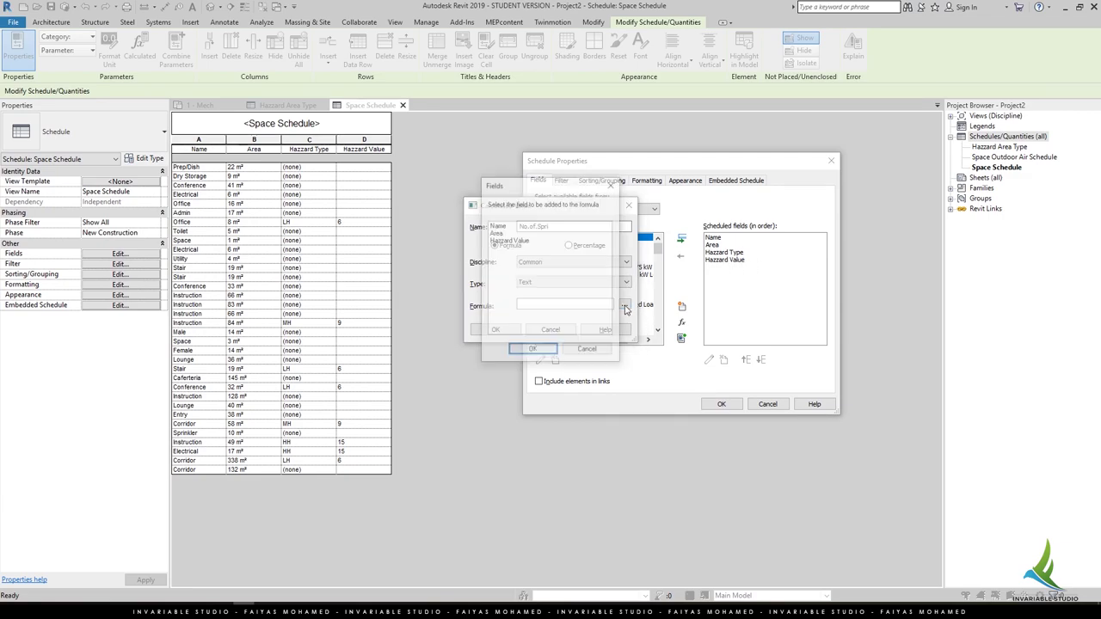
{"action": "double_click", "coordinate": [496, 233]}
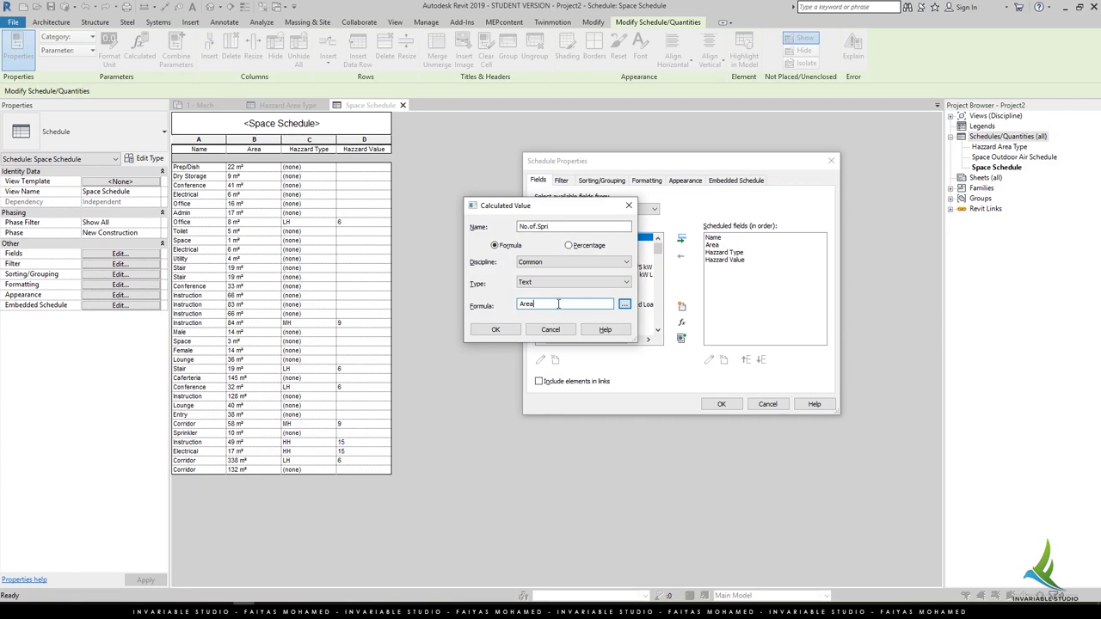
{"action": "left_click", "coordinate": [625, 305]}
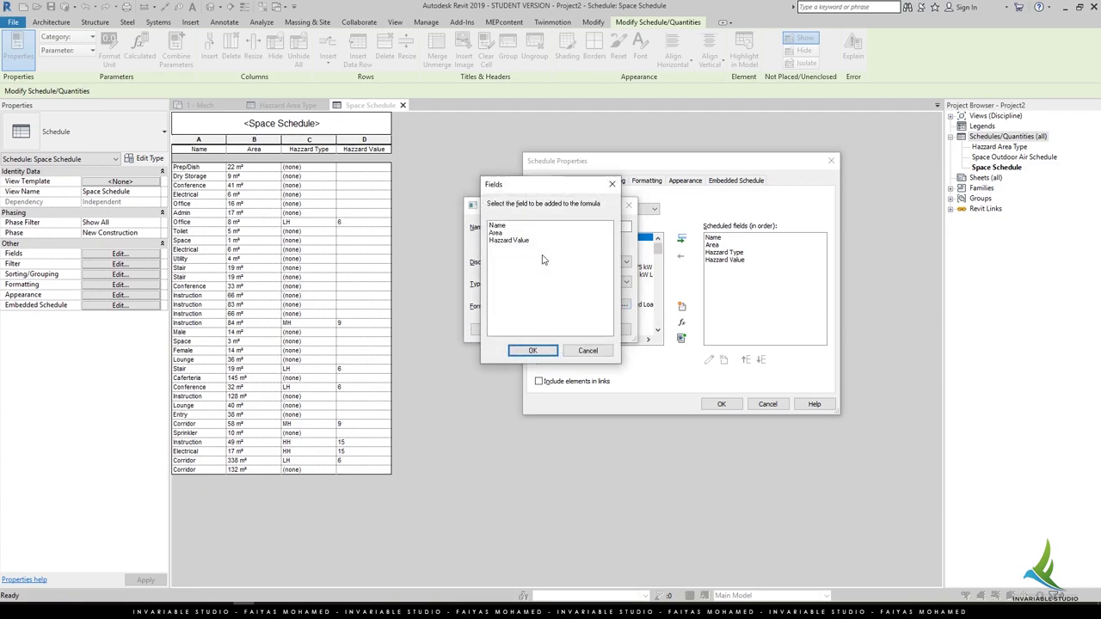
{"action": "left_click", "coordinate": [528, 241]}
{"action": "left_click", "coordinate": [533, 350]}
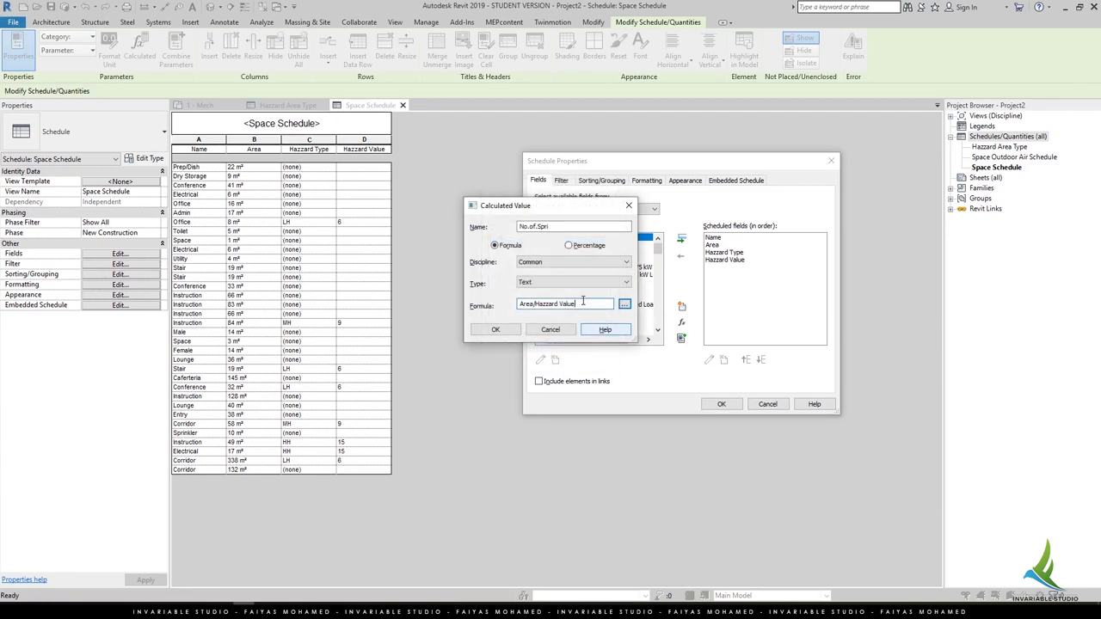
{"action": "left_click", "coordinate": [497, 330]}
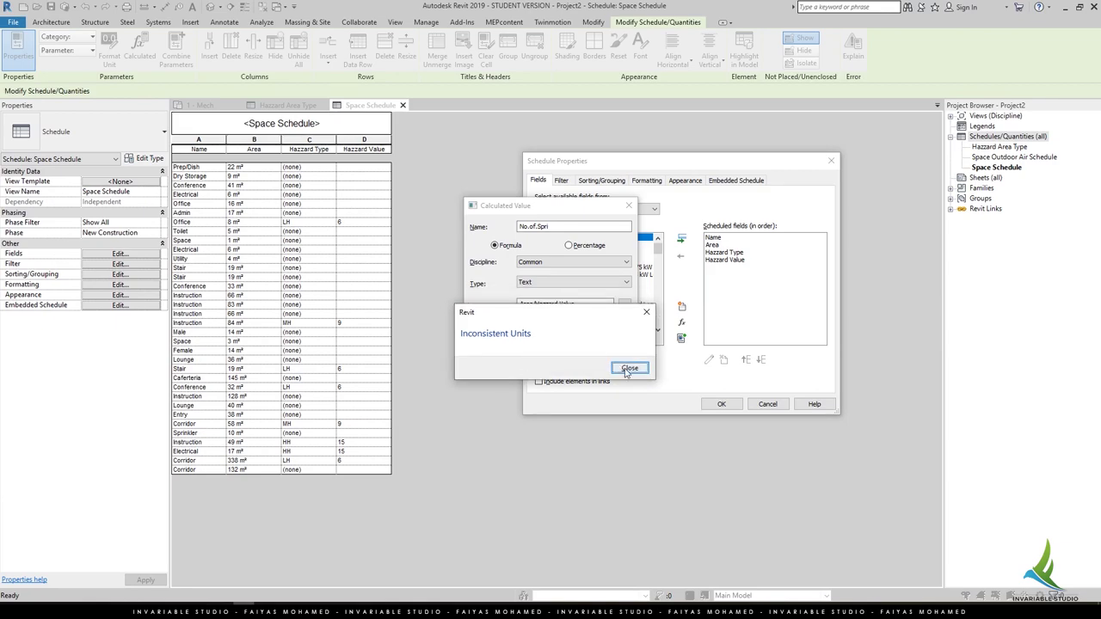
{"action": "left_click", "coordinate": [629, 369]}
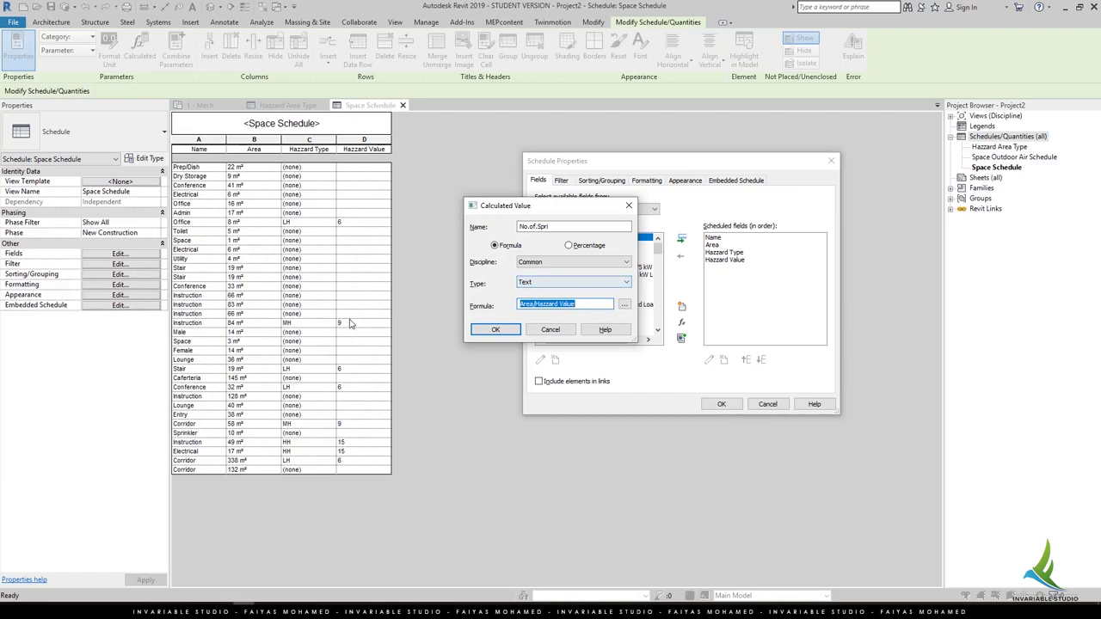
Step: Make No.of.Spri an Area-type field and select it for formatting
{"action": "left_click", "coordinate": [585, 283]}
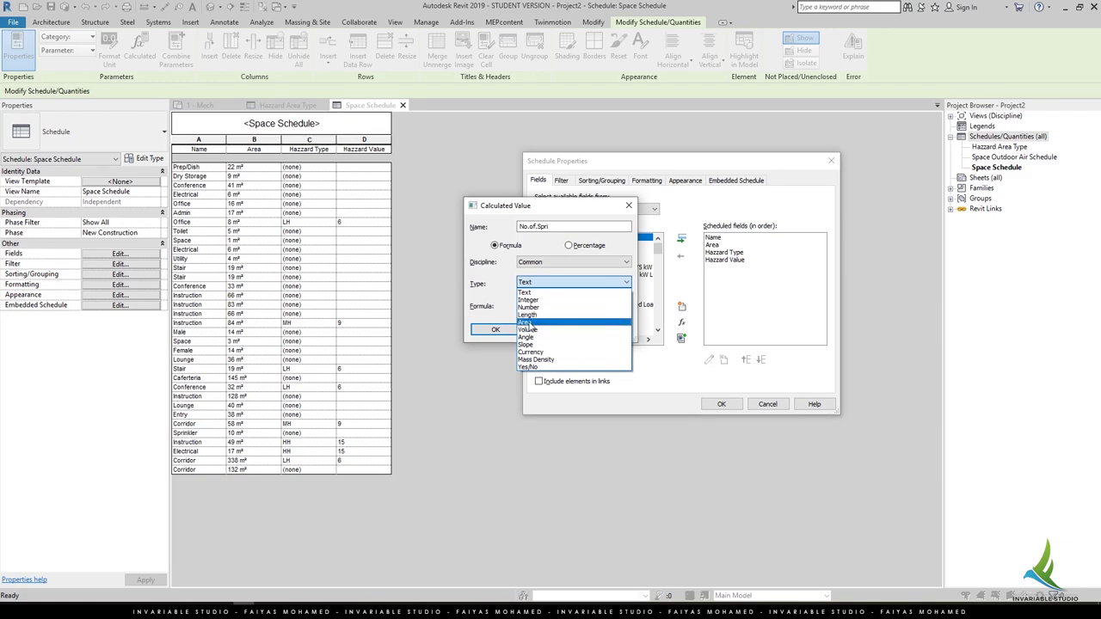
{"action": "left_click", "coordinate": [528, 323]}
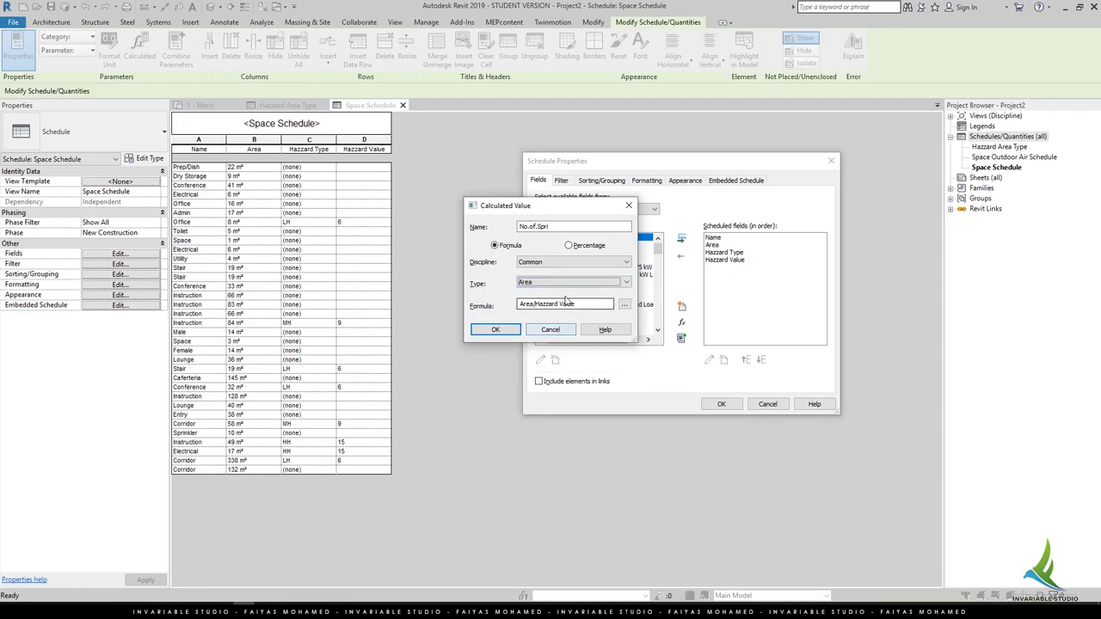
{"action": "left_click", "coordinate": [514, 330]}
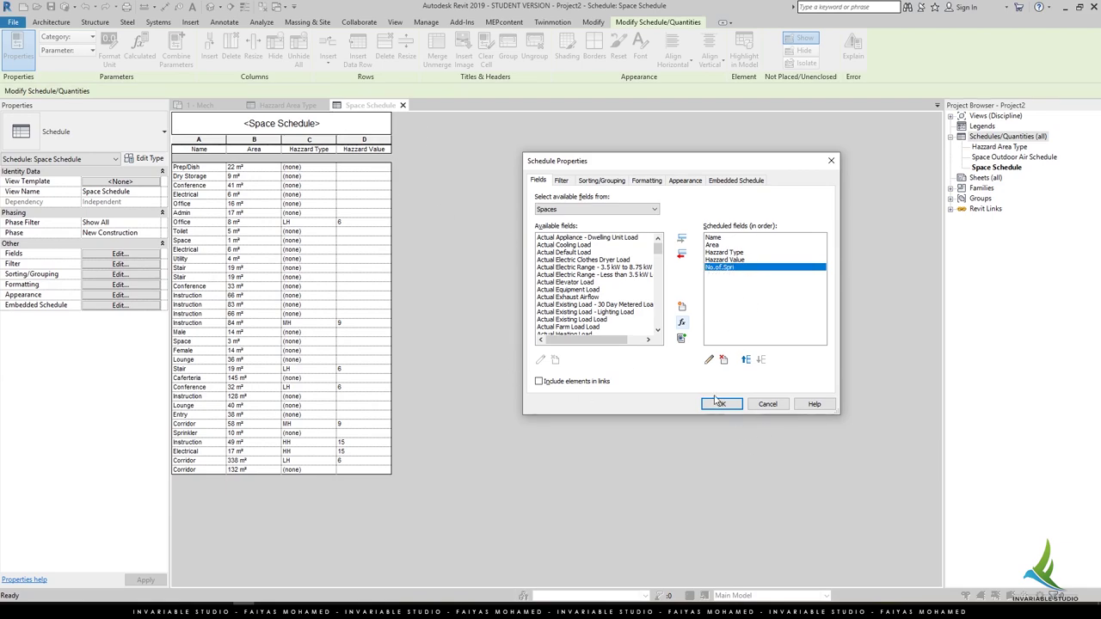
{"action": "left_click", "coordinate": [672, 181]}
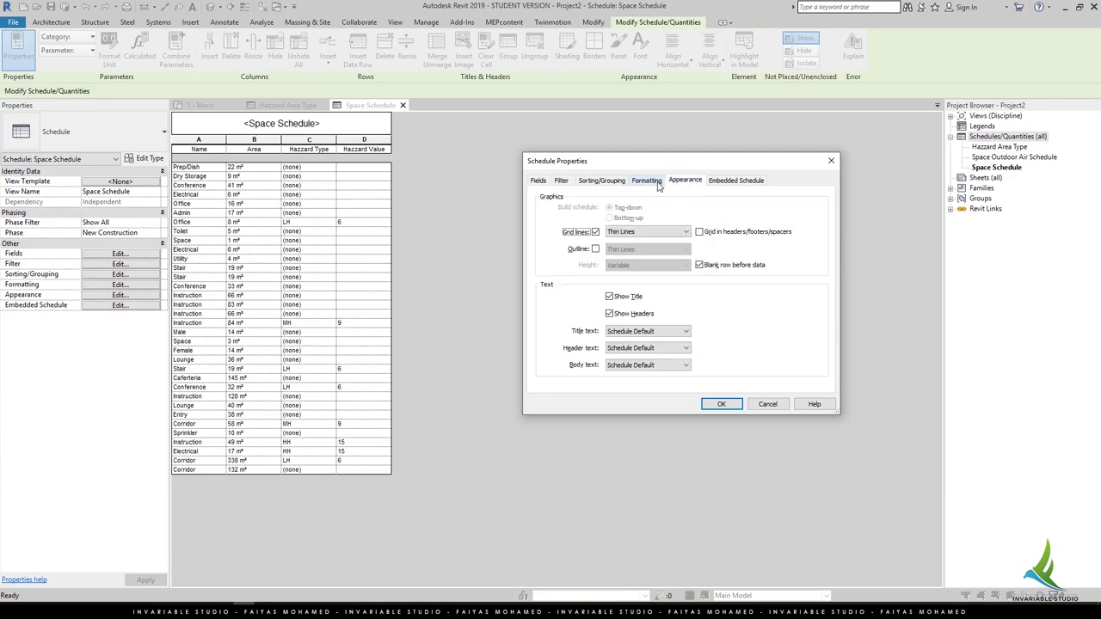
{"action": "left_click", "coordinate": [646, 181]}
{"action": "left_click", "coordinate": [559, 237]}
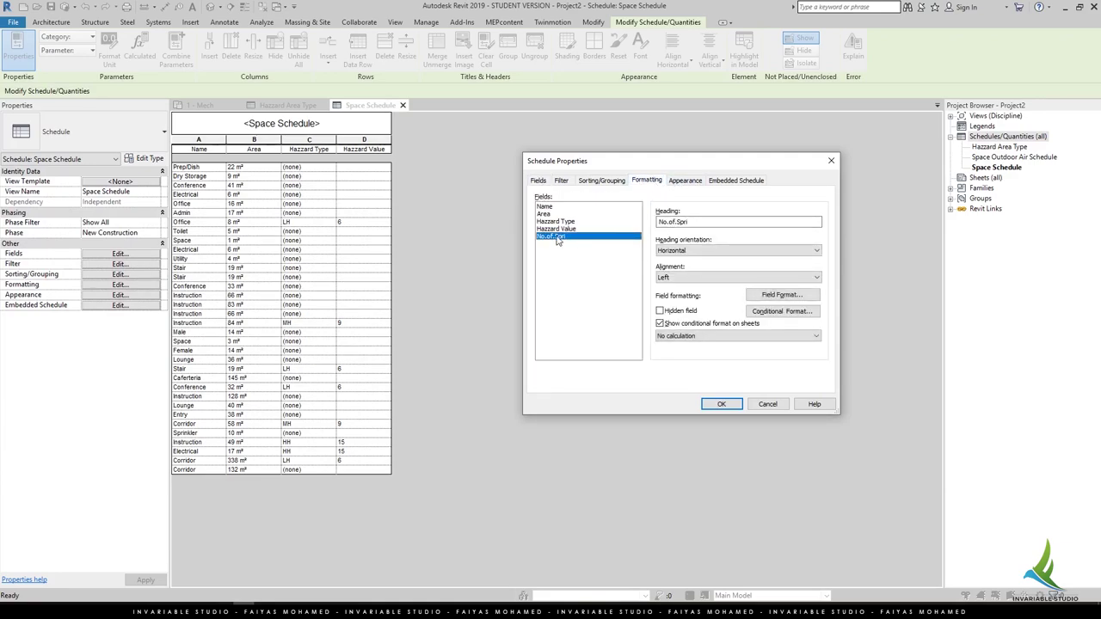
Step: Format No.of.Spri in square meters with no unit symbol, overriding project settings
{"action": "left_click", "coordinate": [776, 297]}
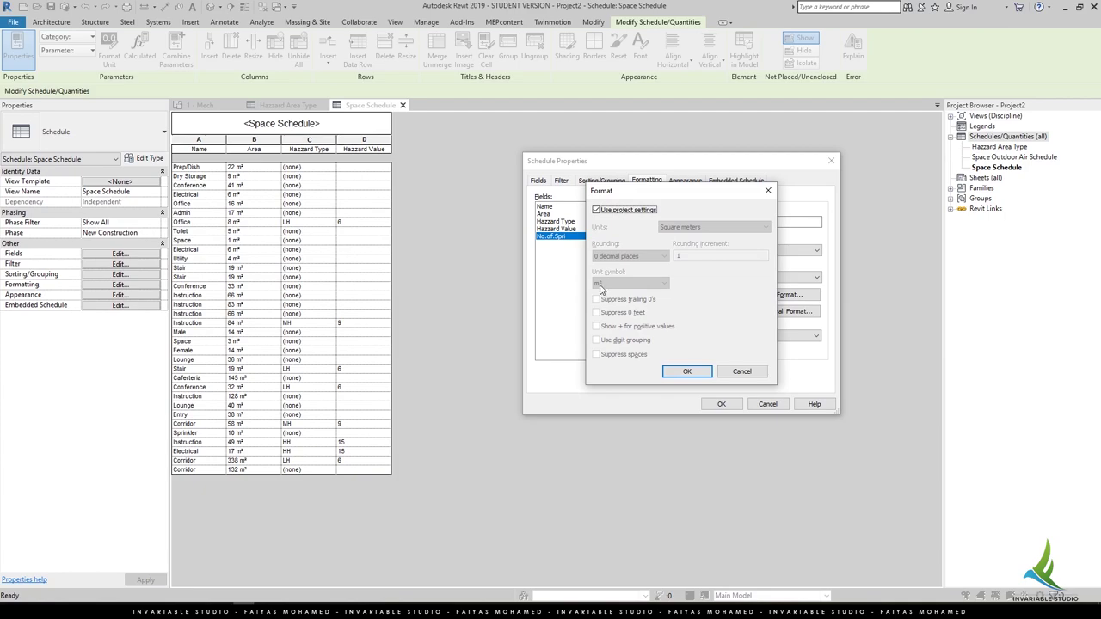
{"action": "left_click", "coordinate": [608, 214]}
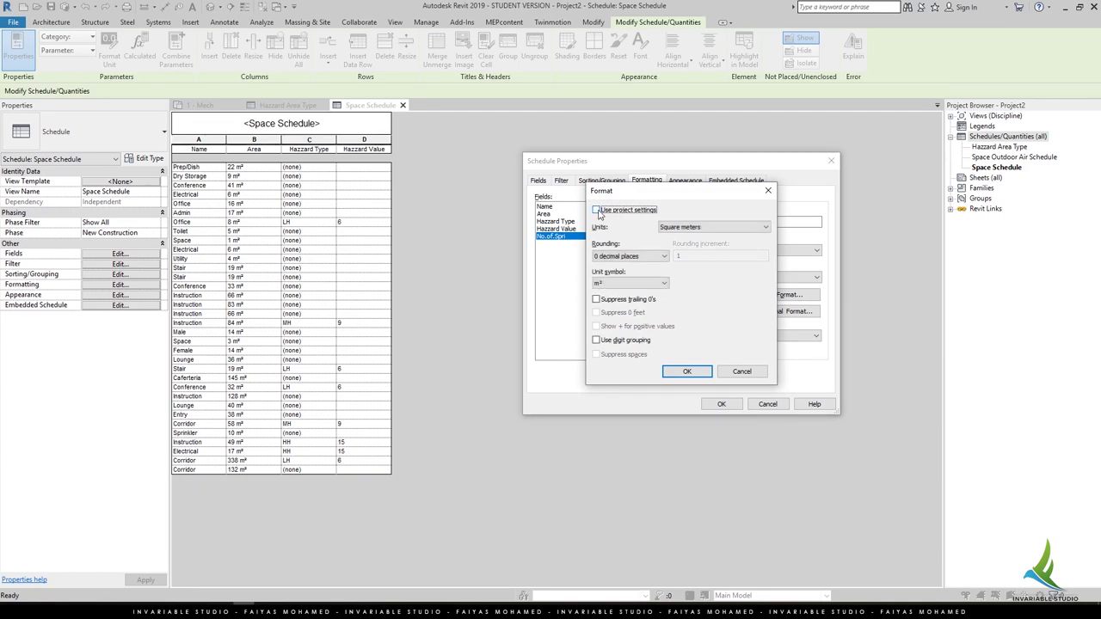
{"action": "left_click", "coordinate": [612, 215]}
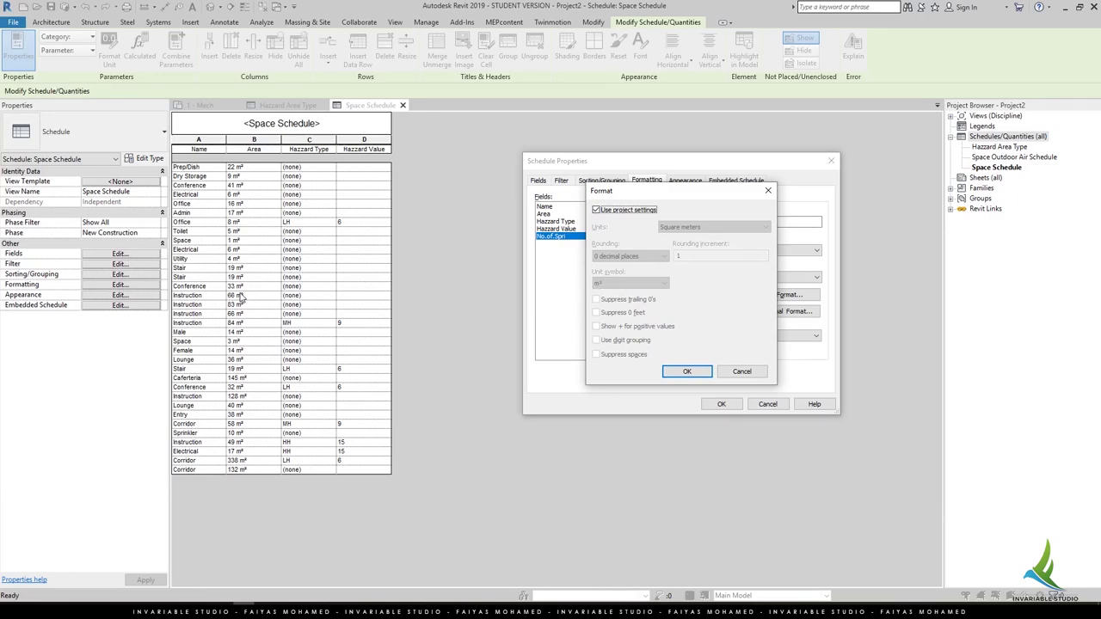
{"action": "left_click", "coordinate": [616, 212]}
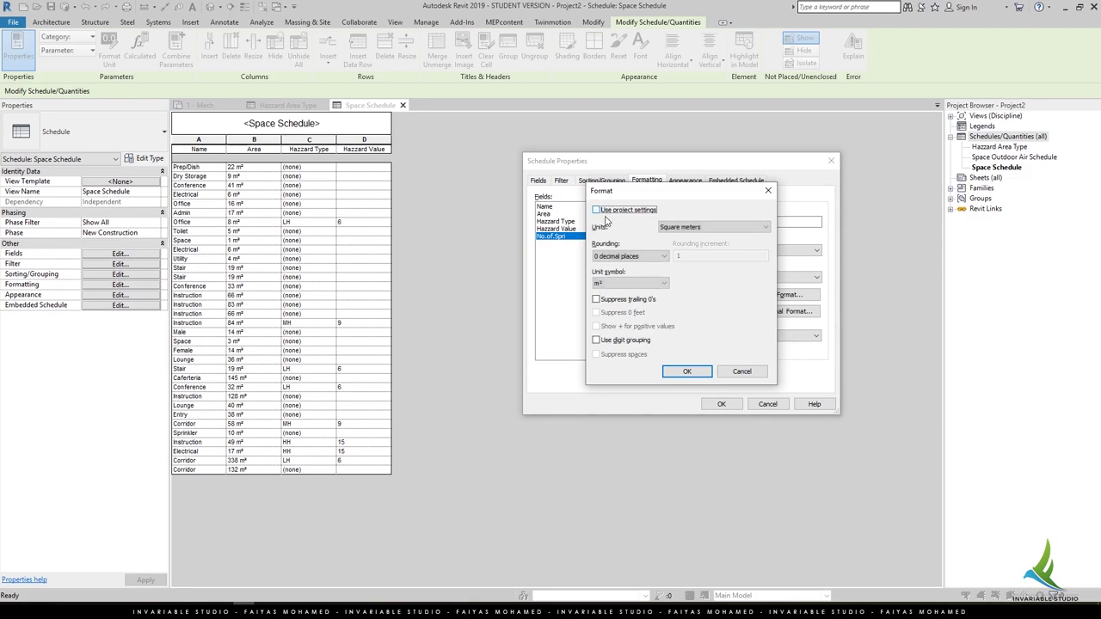
{"action": "left_click", "coordinate": [697, 227]}
{"action": "left_click", "coordinate": [679, 252]}
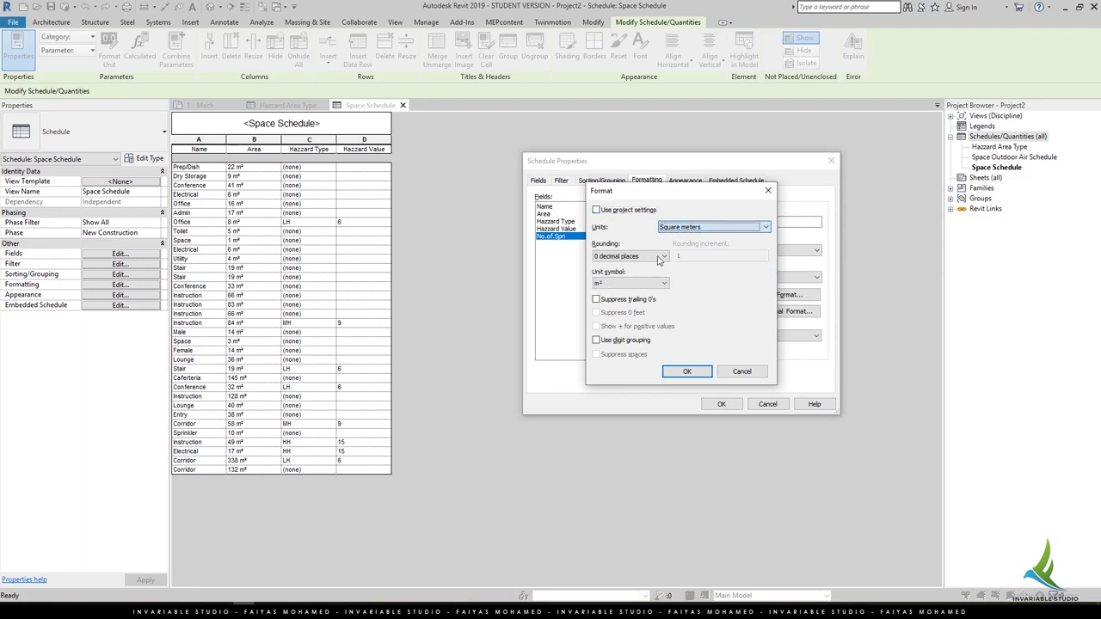
{"action": "left_click", "coordinate": [637, 283]}
{"action": "left_click", "coordinate": [619, 292]}
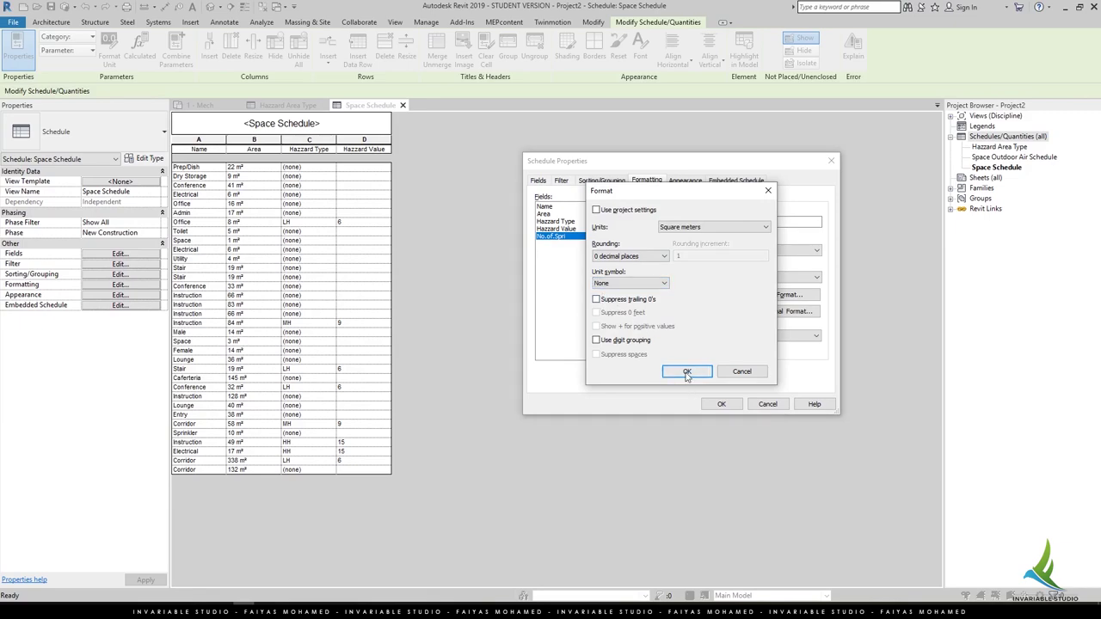
{"action": "left_click", "coordinate": [675, 374]}
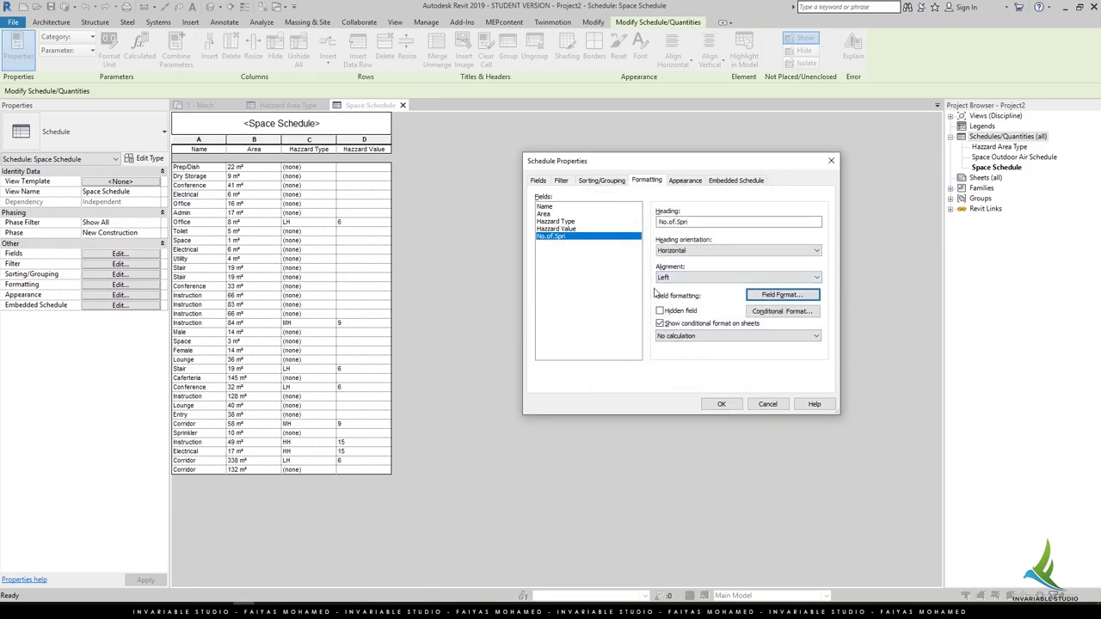
Step: Centre-align the No.of.Spri column and close Schedule Properties
{"action": "left_click", "coordinate": [673, 278]}
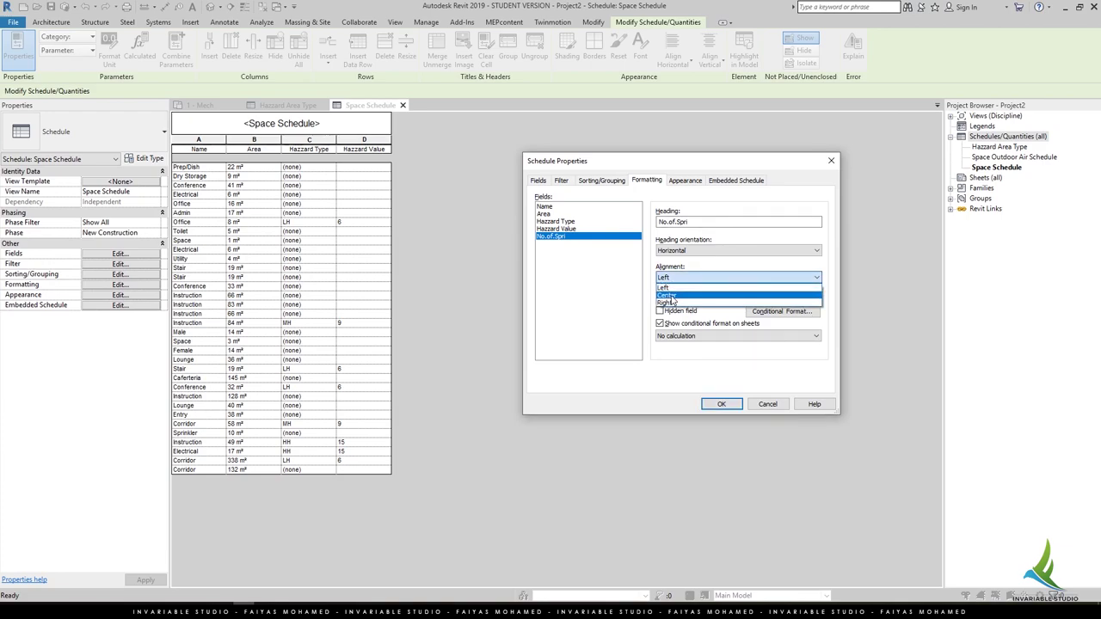
{"action": "left_click", "coordinate": [670, 296]}
{"action": "left_click", "coordinate": [721, 404]}
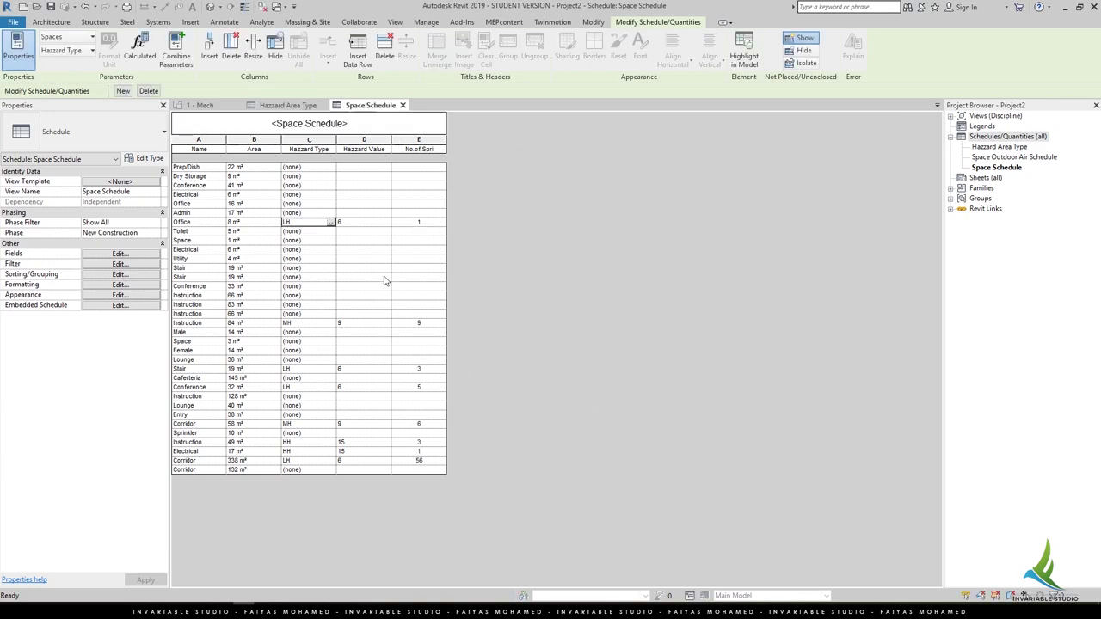
Step: Check the Office row's Area, Hazard Value and No.of.Spri cells, then reopen the schedule's Fields settings
{"action": "left_click", "coordinate": [233, 225]}
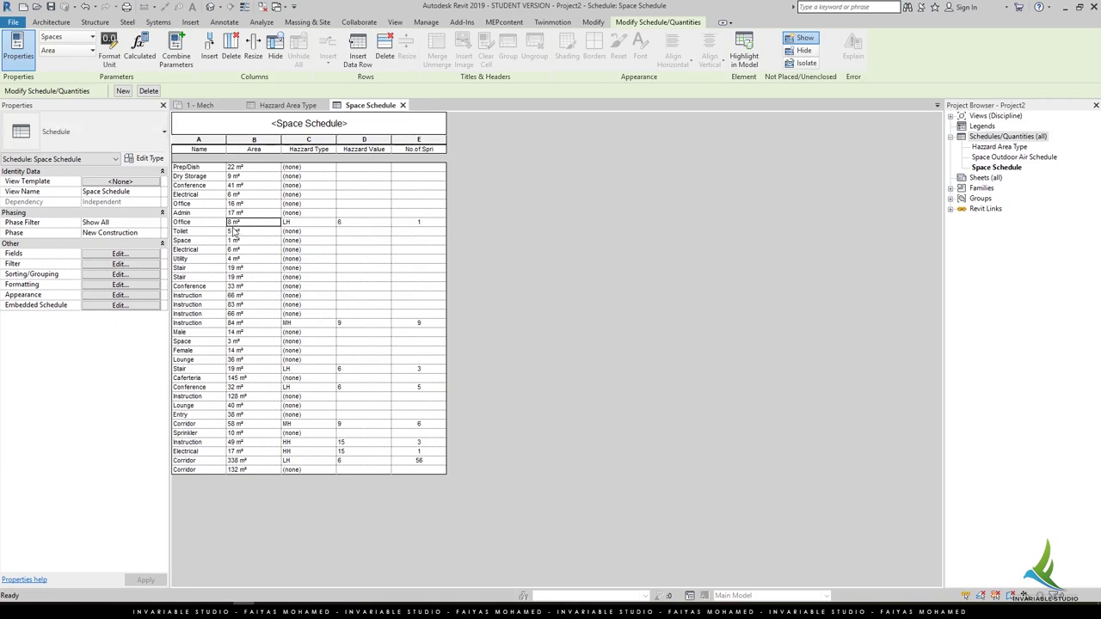
{"action": "left_click", "coordinate": [343, 224]}
{"action": "left_click", "coordinate": [426, 227]}
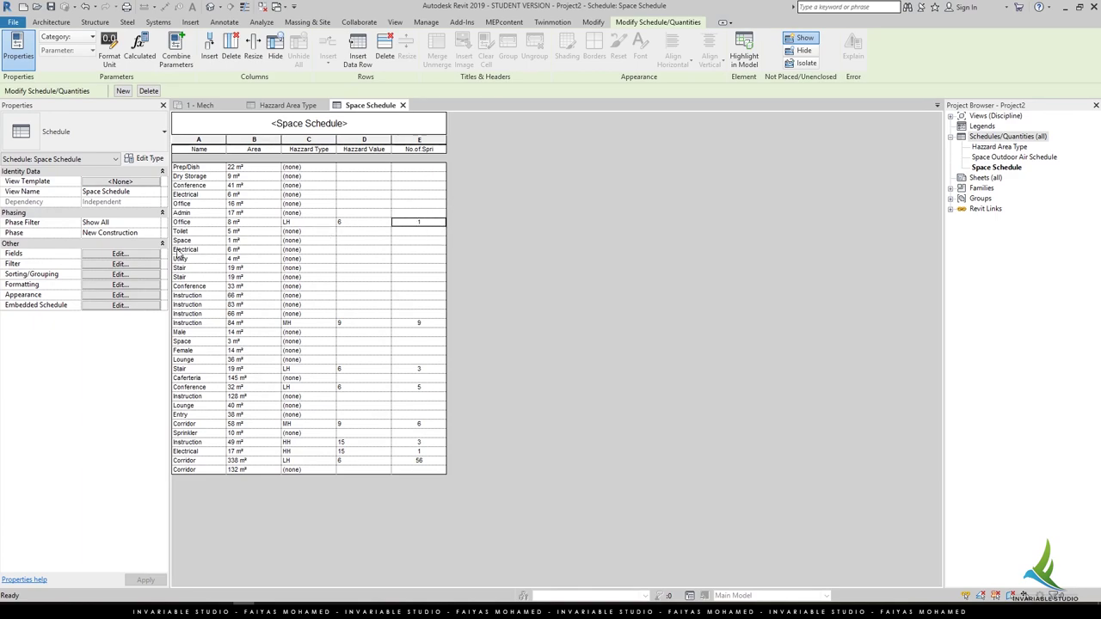
{"action": "left_click", "coordinate": [120, 255]}
Step: Change the No.of.Spri formula to Area / Hazzard Value + 1 and apply it to the schedule
{"action": "left_click", "coordinate": [719, 267]}
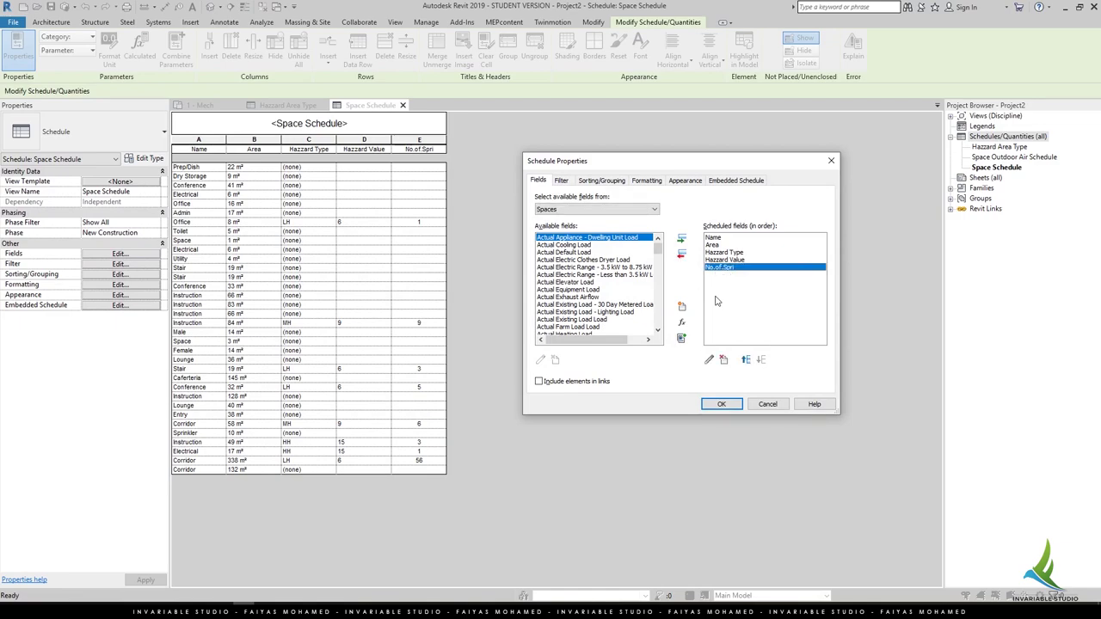
{"action": "left_click", "coordinate": [709, 360]}
{"action": "left_click", "coordinate": [583, 304]}
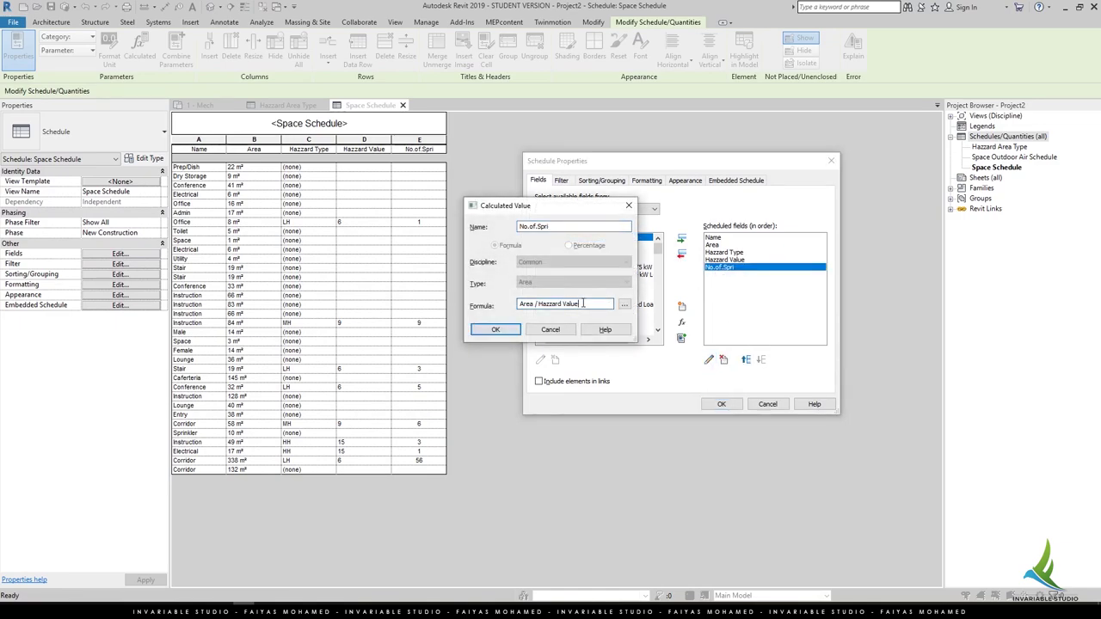
{"action": "type", "text": "+1"}
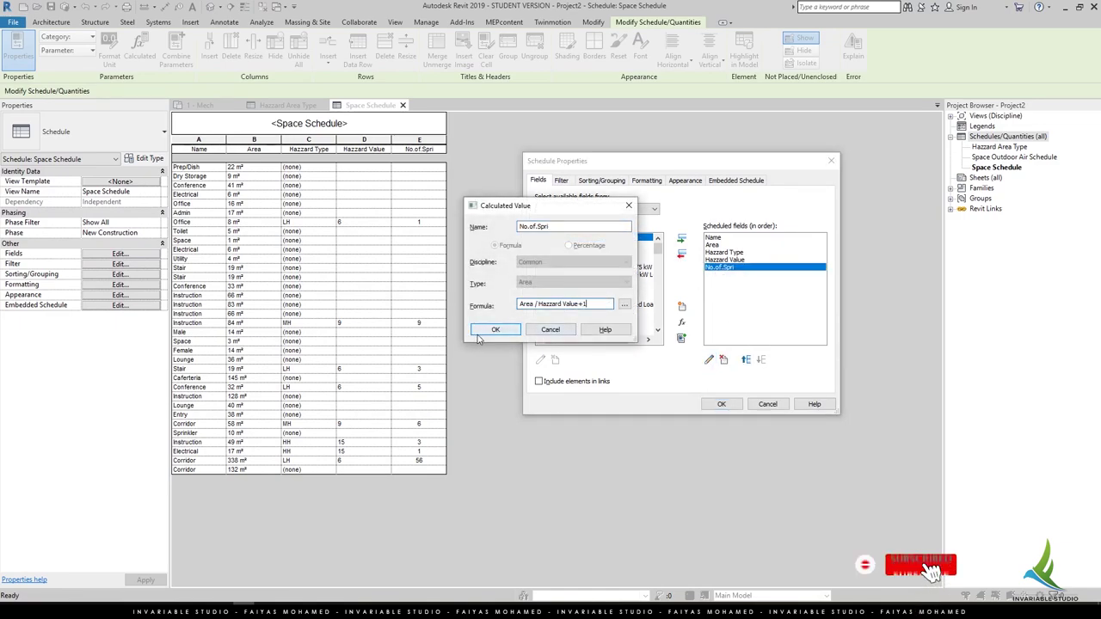
{"action": "left_click", "coordinate": [497, 332]}
{"action": "left_click", "coordinate": [720, 403]}
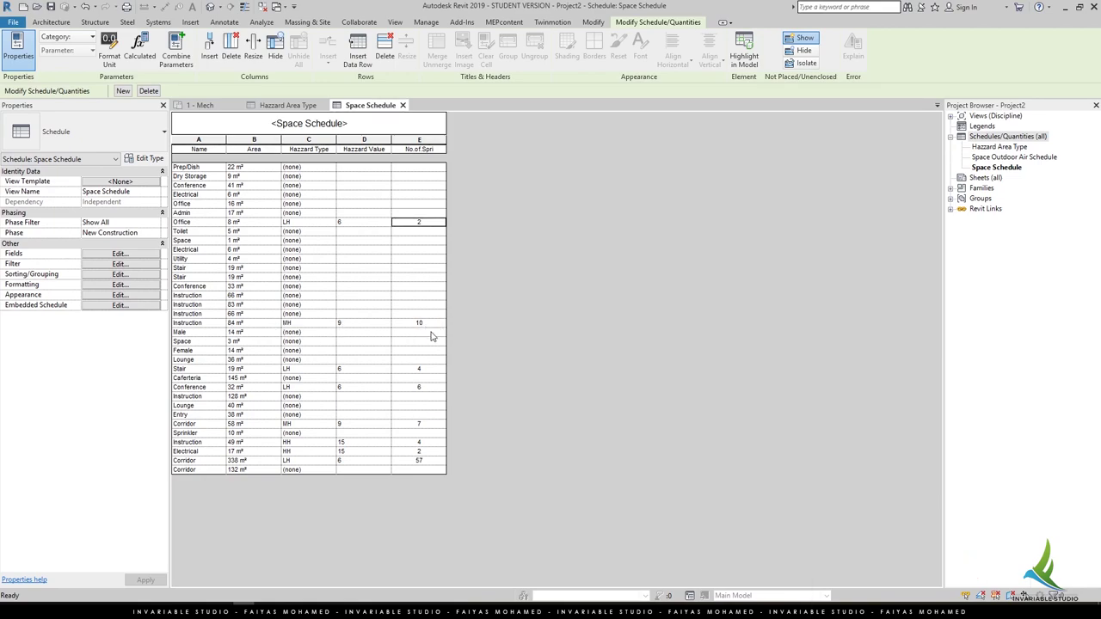
Step: Set hazard types for Toilet to LH, Electrical to HH and Stair to MH
{"action": "left_click", "coordinate": [331, 231]}
{"action": "left_click", "coordinate": [301, 250]}
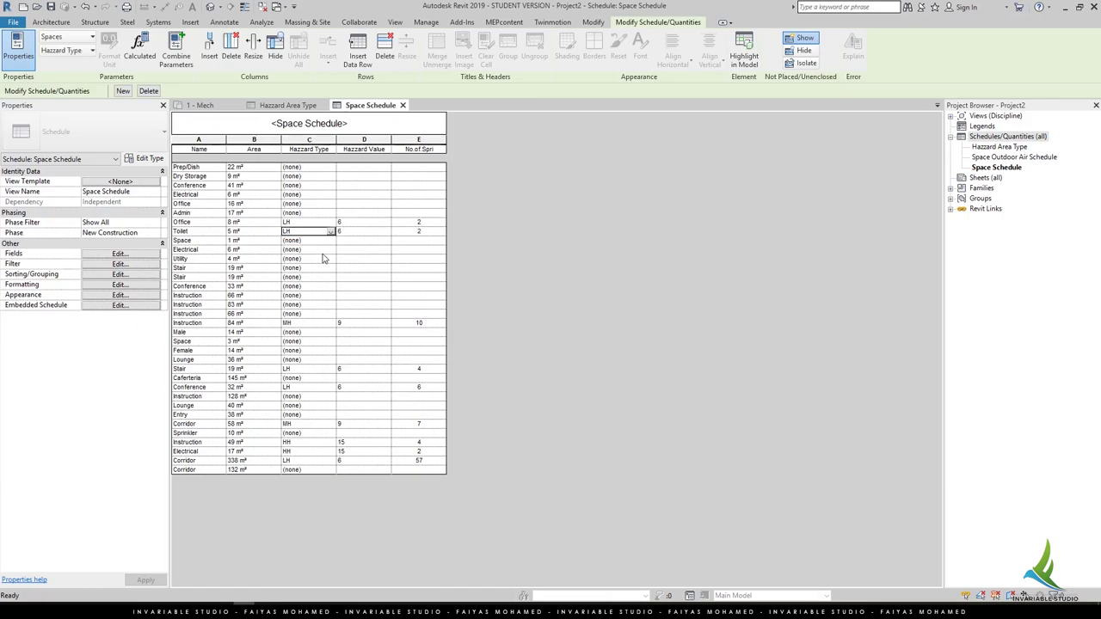
{"action": "left_click", "coordinate": [331, 250]}
{"action": "left_click", "coordinate": [330, 249]}
{"action": "left_click", "coordinate": [309, 268]}
{"action": "left_click", "coordinate": [330, 258]}
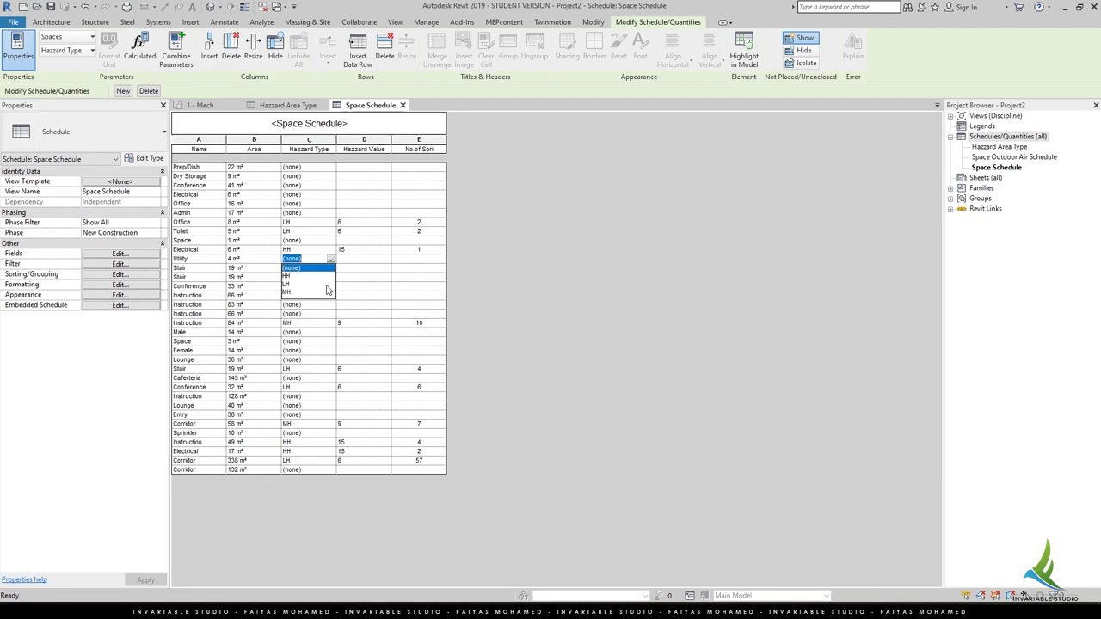
{"action": "left_click", "coordinate": [312, 285]}
{"action": "left_click", "coordinate": [311, 268]}
{"action": "left_click", "coordinate": [332, 269]}
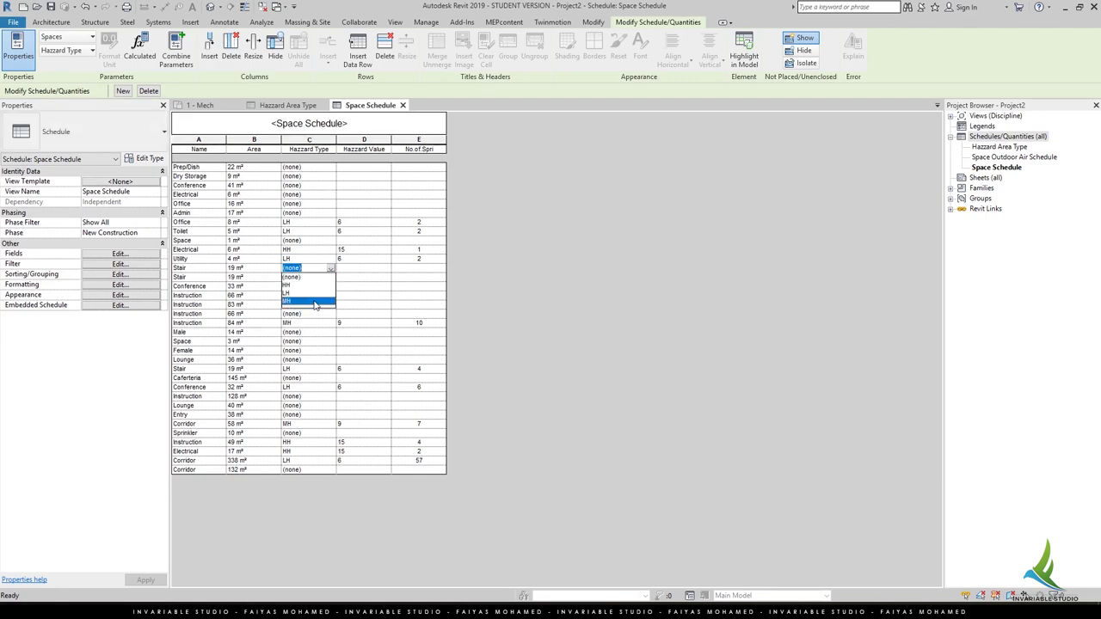
{"action": "left_click", "coordinate": [305, 303]}
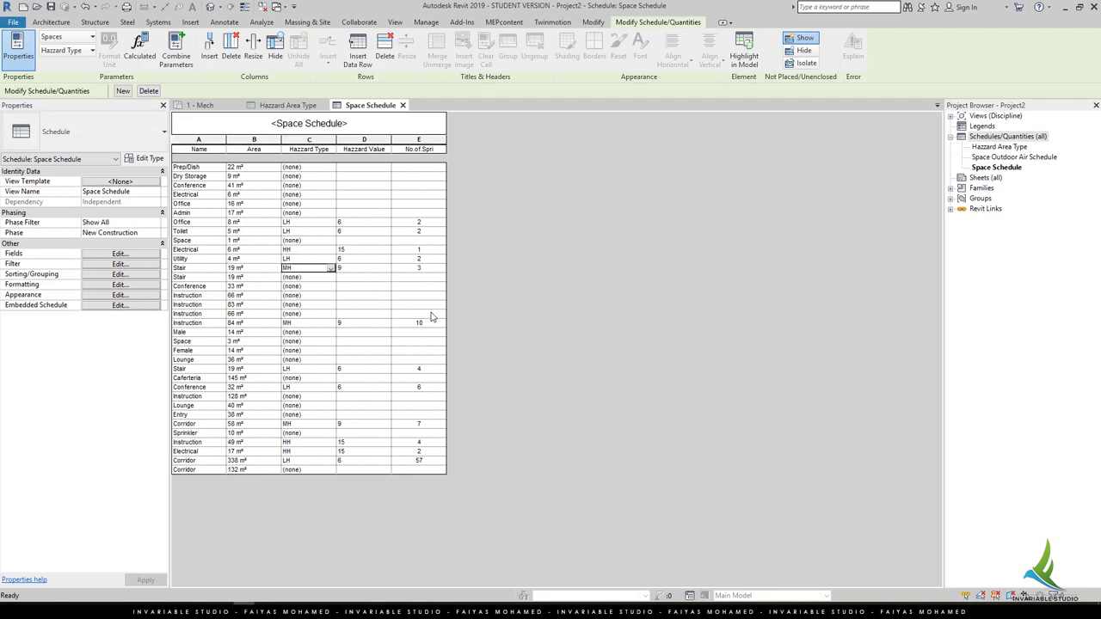
{"action": "left_click", "coordinate": [431, 307]}
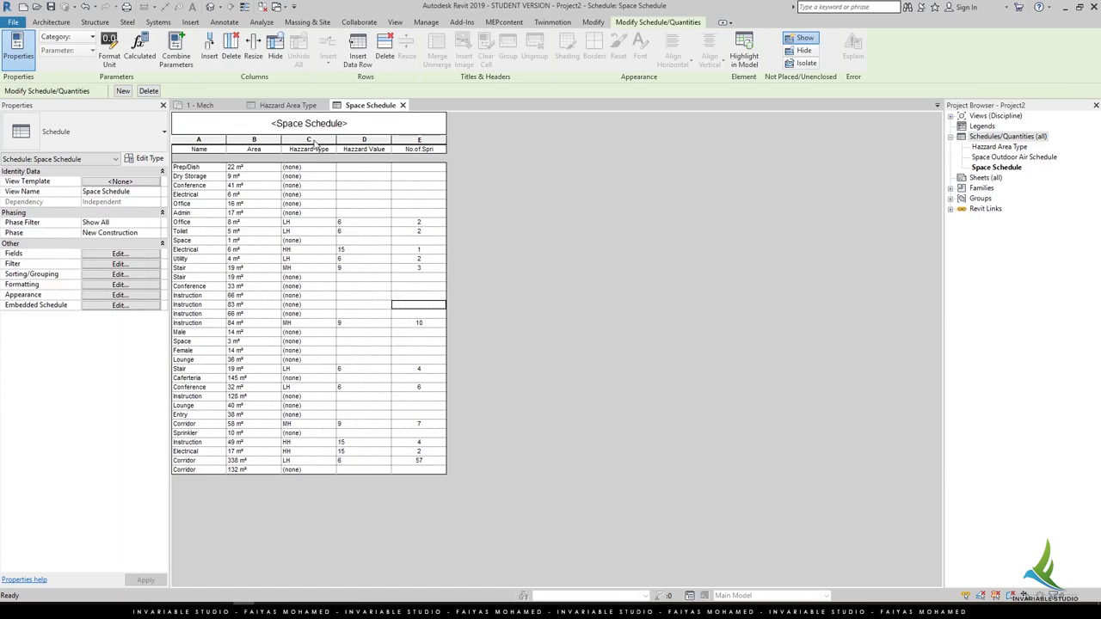
Step: Hide the Hazzard Value column, then undo to bring it back
{"action": "left_click", "coordinate": [360, 143]}
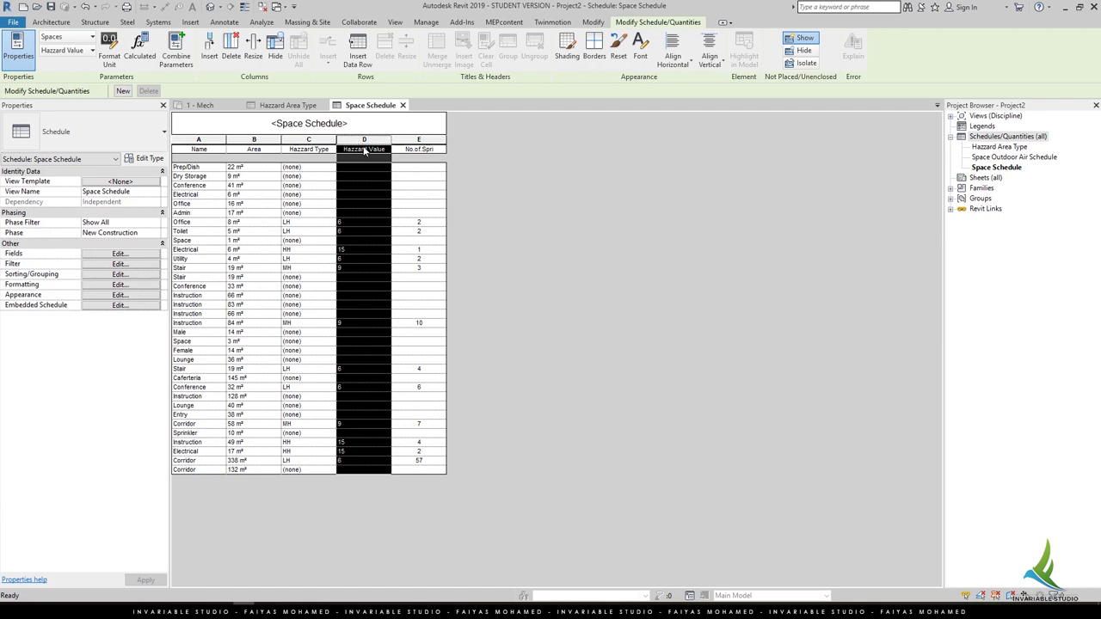
{"action": "left_click", "coordinate": [275, 49]}
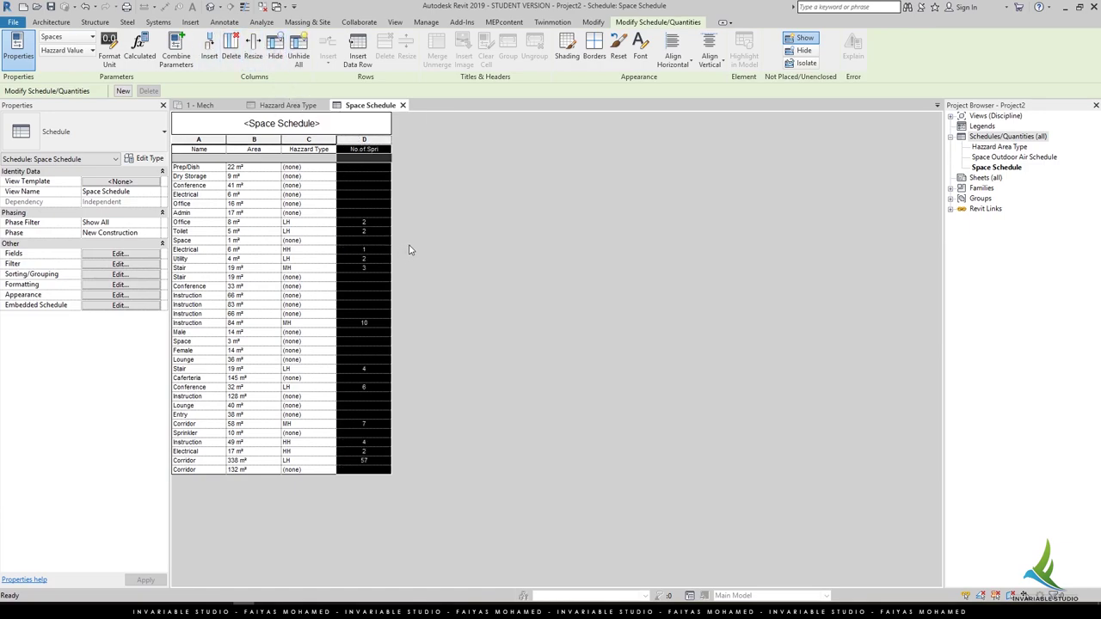
{"action": "left_click", "coordinate": [383, 242]}
{"action": "key", "text": "ctrl+z"}
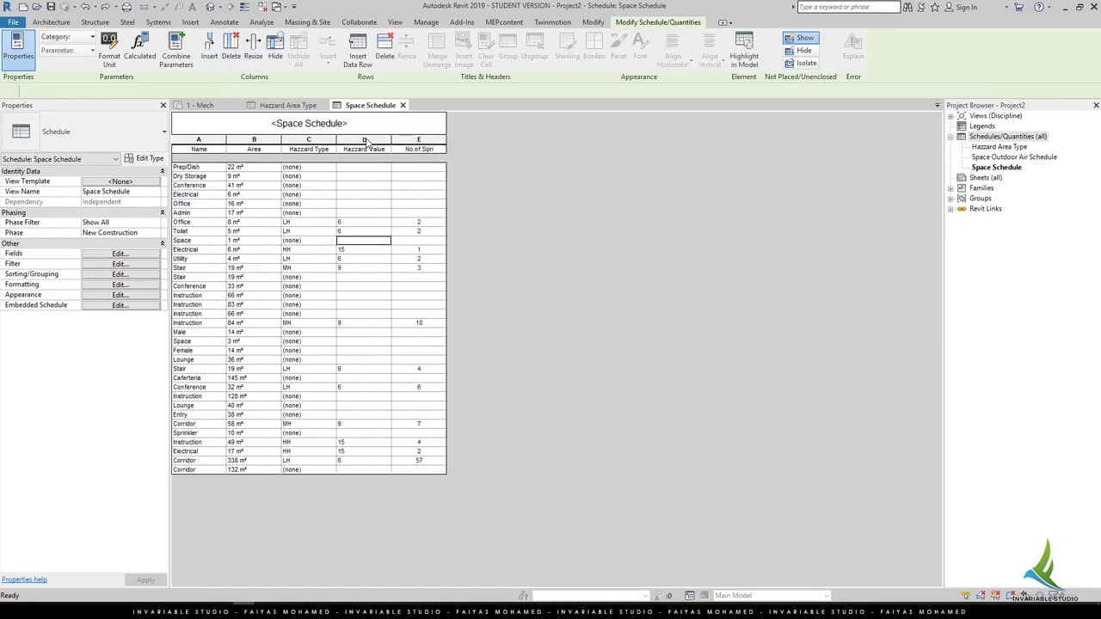
{"action": "left_click", "coordinate": [367, 141]}
{"action": "left_click", "coordinate": [338, 126]}
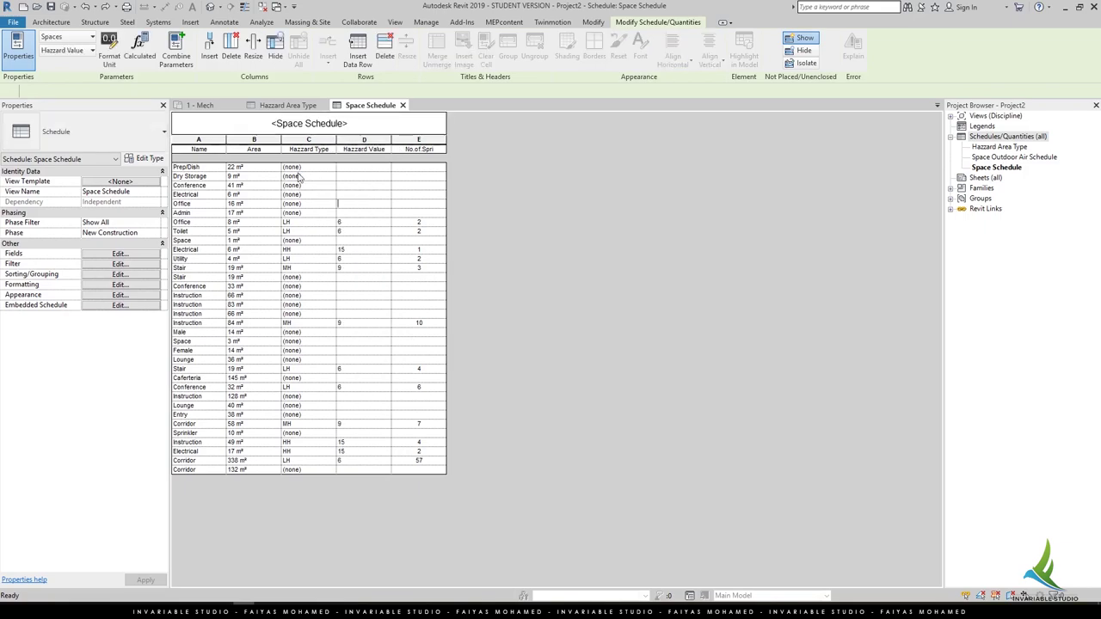
{"action": "left_click", "coordinate": [430, 222]}
Step: Set the No.of.Spri field to Calculate totals in the schedule's Formatting settings
{"action": "left_click", "coordinate": [138, 255]}
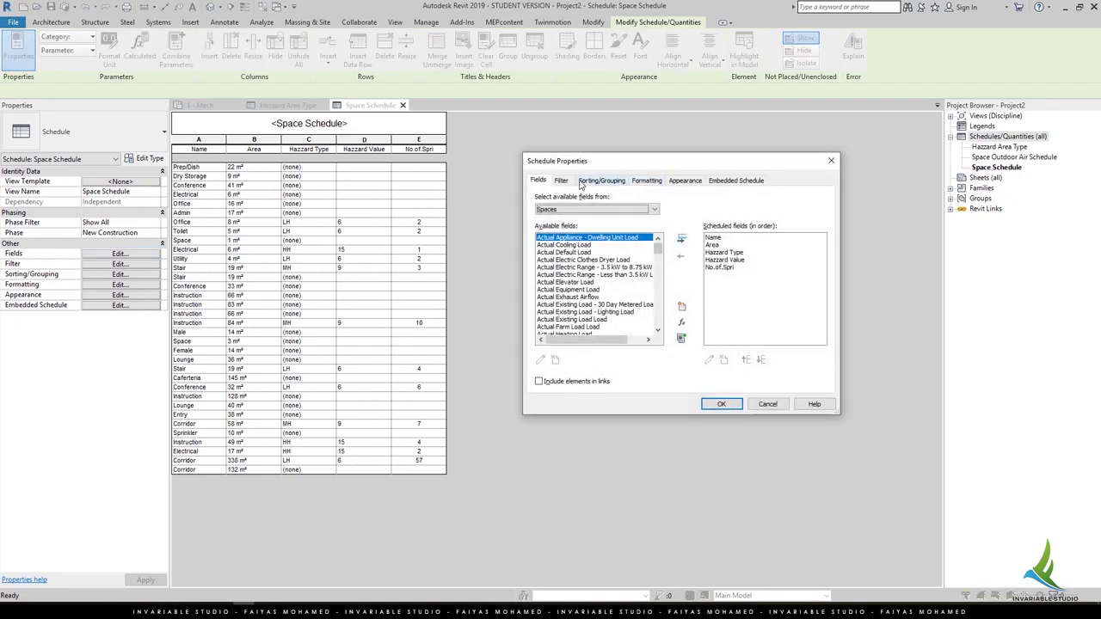
{"action": "left_click", "coordinate": [598, 181]}
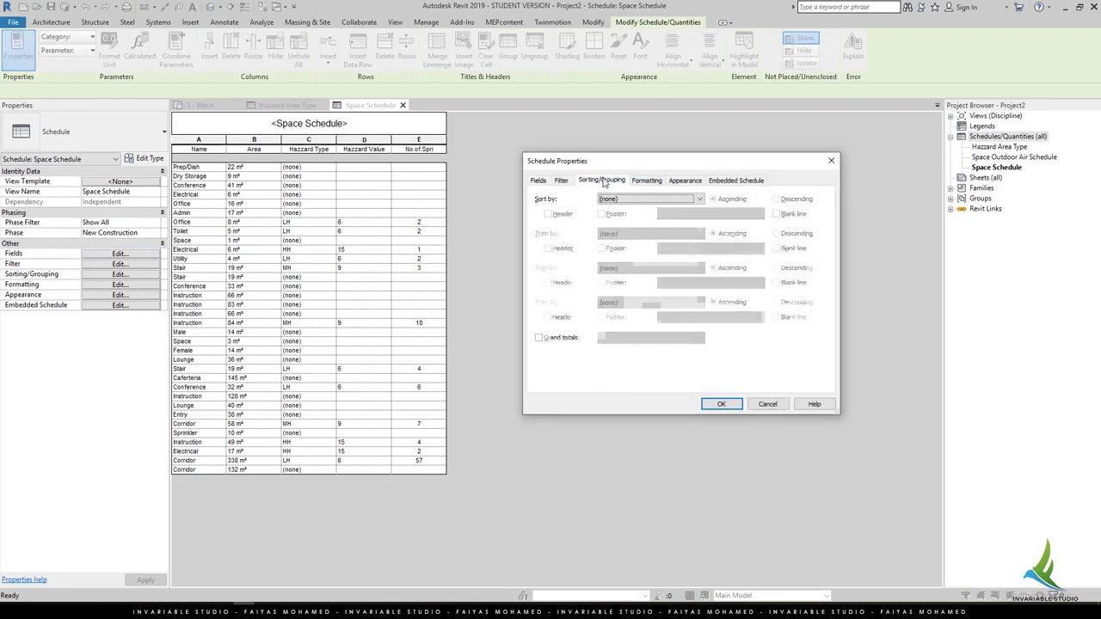
{"action": "left_click", "coordinate": [685, 179]}
{"action": "left_click", "coordinate": [647, 180]}
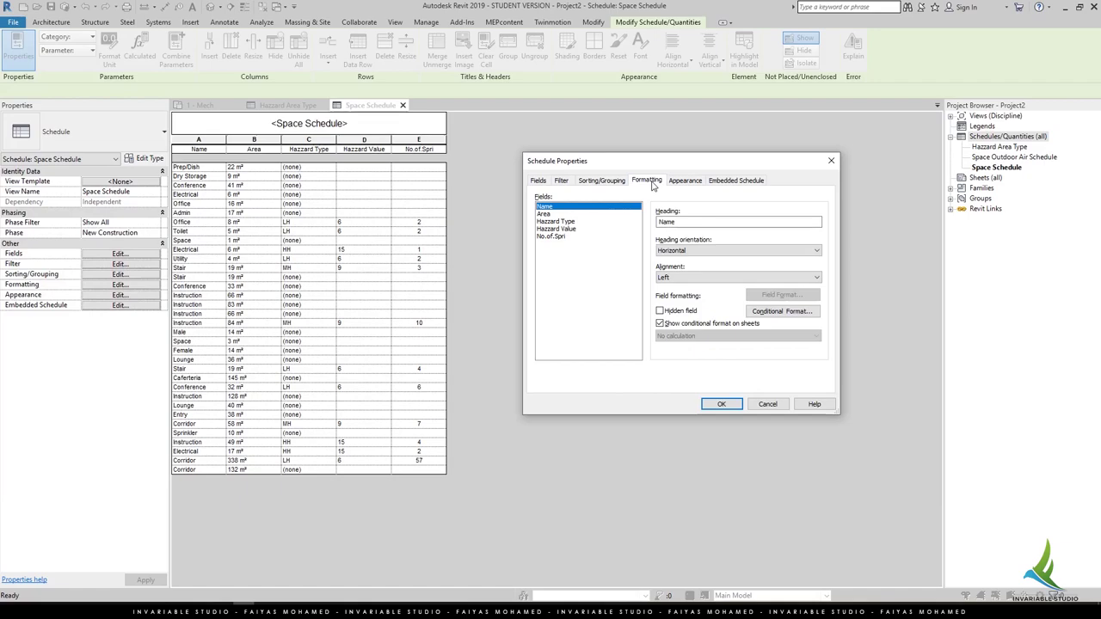
{"action": "left_click", "coordinate": [552, 236]}
{"action": "left_click", "coordinate": [688, 336]}
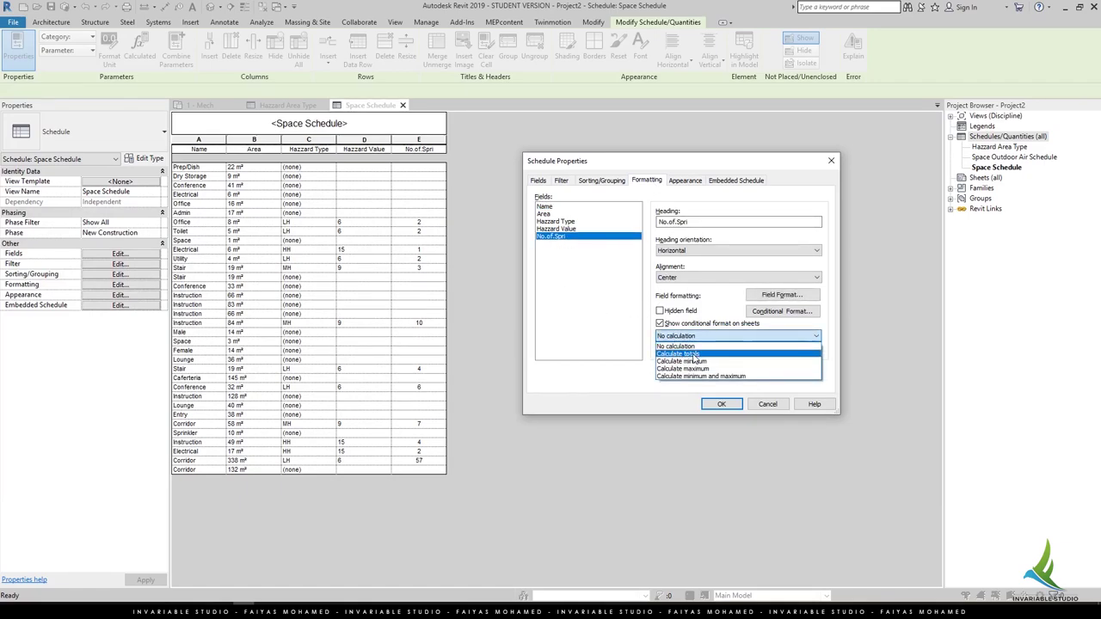
{"action": "left_click", "coordinate": [693, 355]}
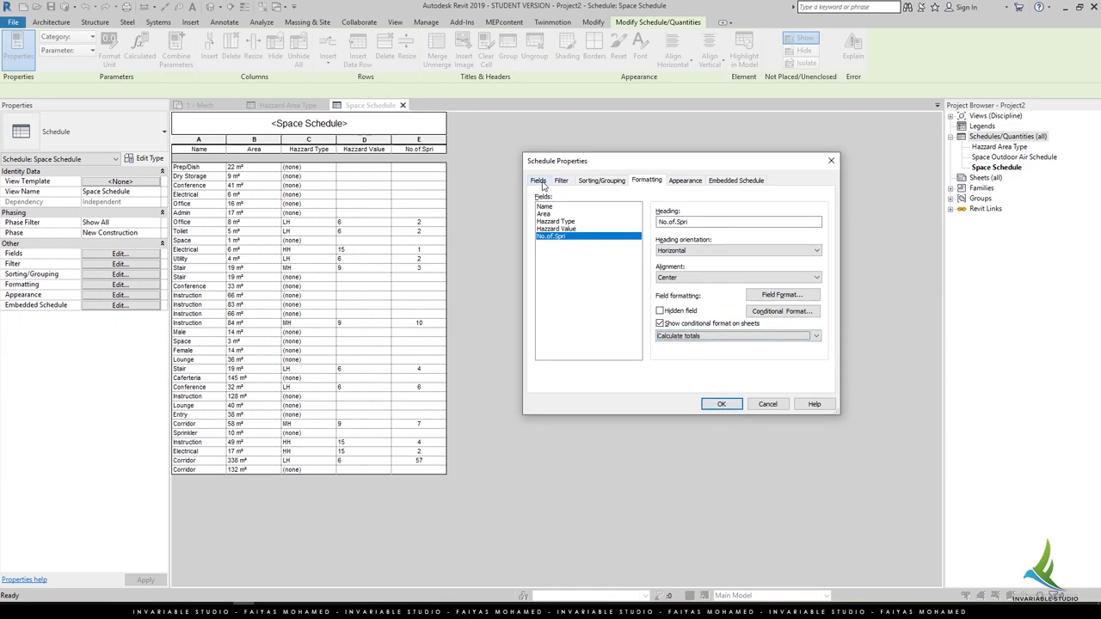
Step: Turn on Grand totals with Title and totals, so No.of.Spri sums to 102
{"action": "left_click", "coordinate": [599, 183]}
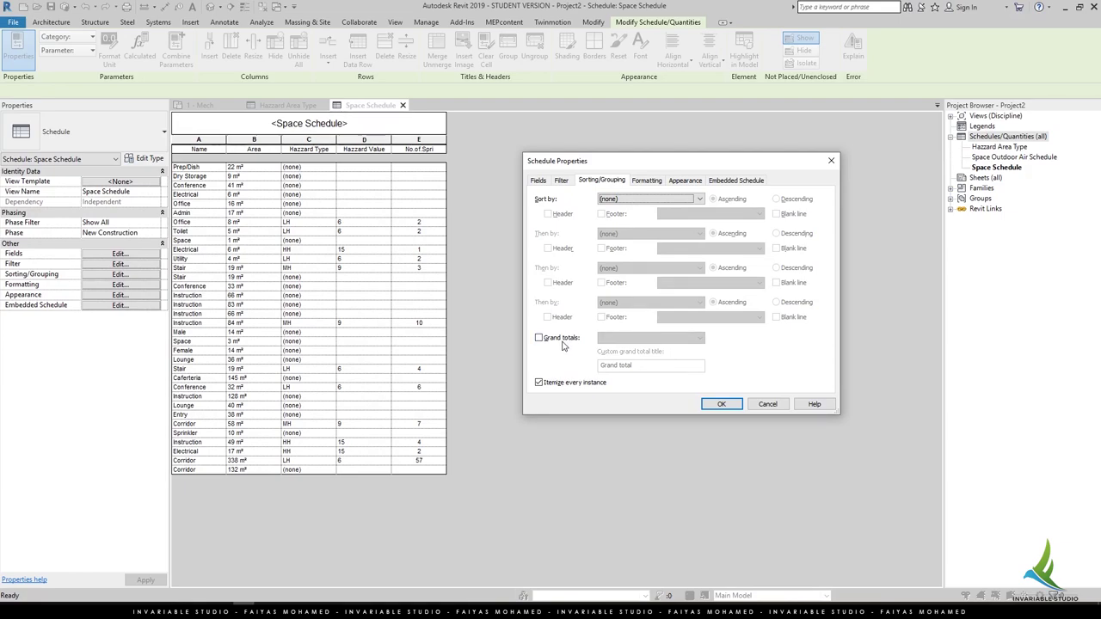
{"action": "left_click", "coordinate": [563, 339]}
{"action": "left_click", "coordinate": [632, 338]}
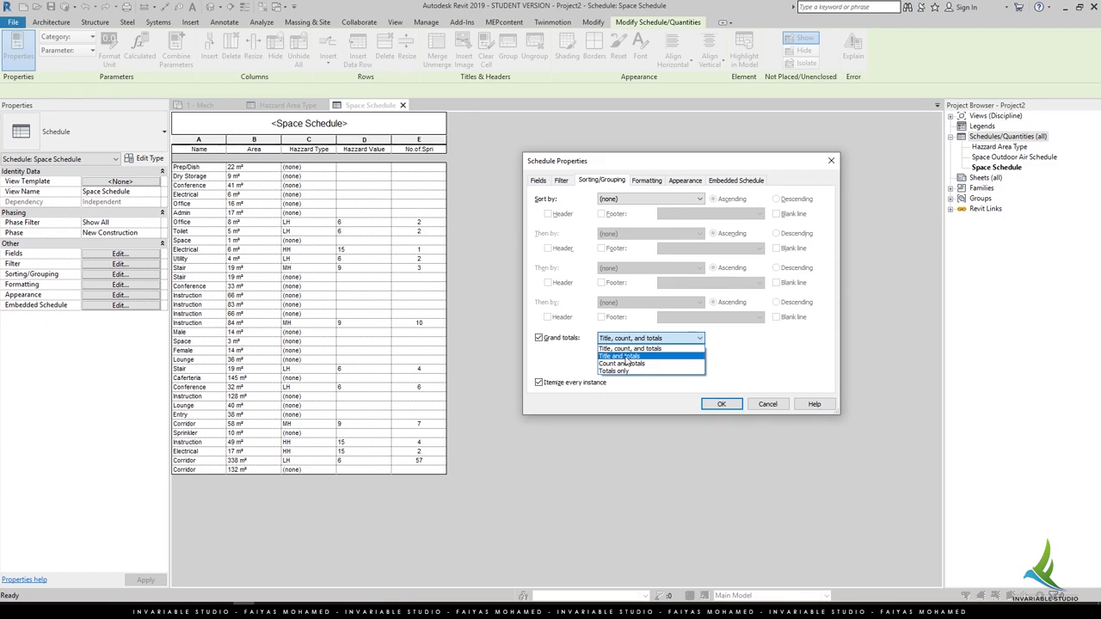
{"action": "left_click", "coordinate": [627, 357]}
{"action": "left_click", "coordinate": [722, 405]}
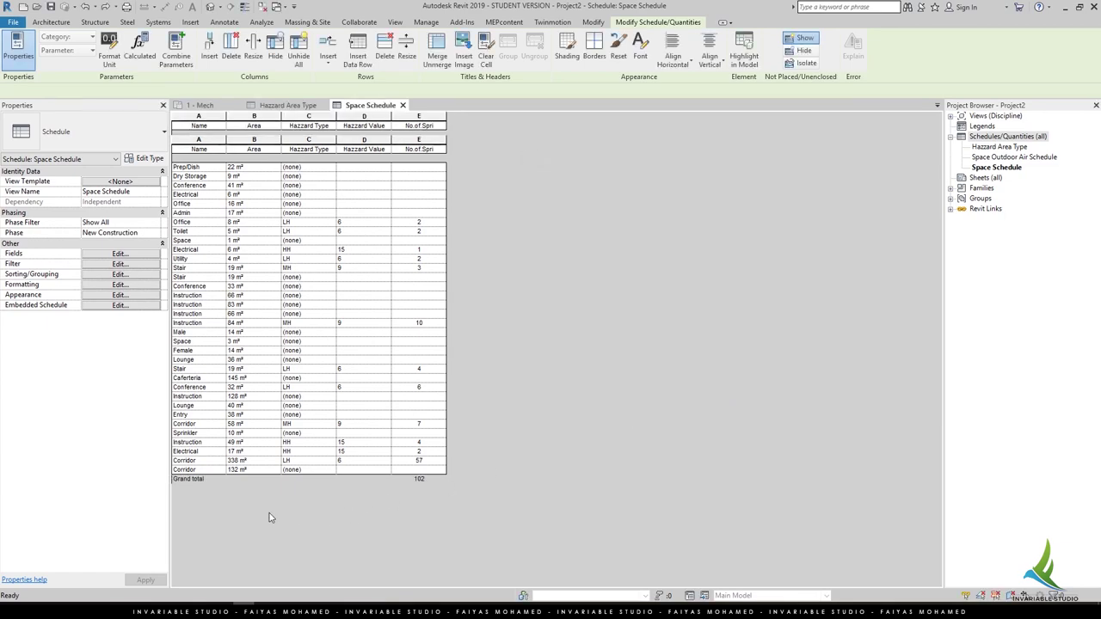
Step: Set the 40 m² Lounge and 128 m² Instruction to LH, and Caferteria to MH
{"action": "left_click", "coordinate": [319, 405]}
{"action": "left_click", "coordinate": [330, 406]}
{"action": "left_click", "coordinate": [312, 430]}
{"action": "left_click", "coordinate": [320, 396]}
{"action": "left_click", "coordinate": [330, 396]}
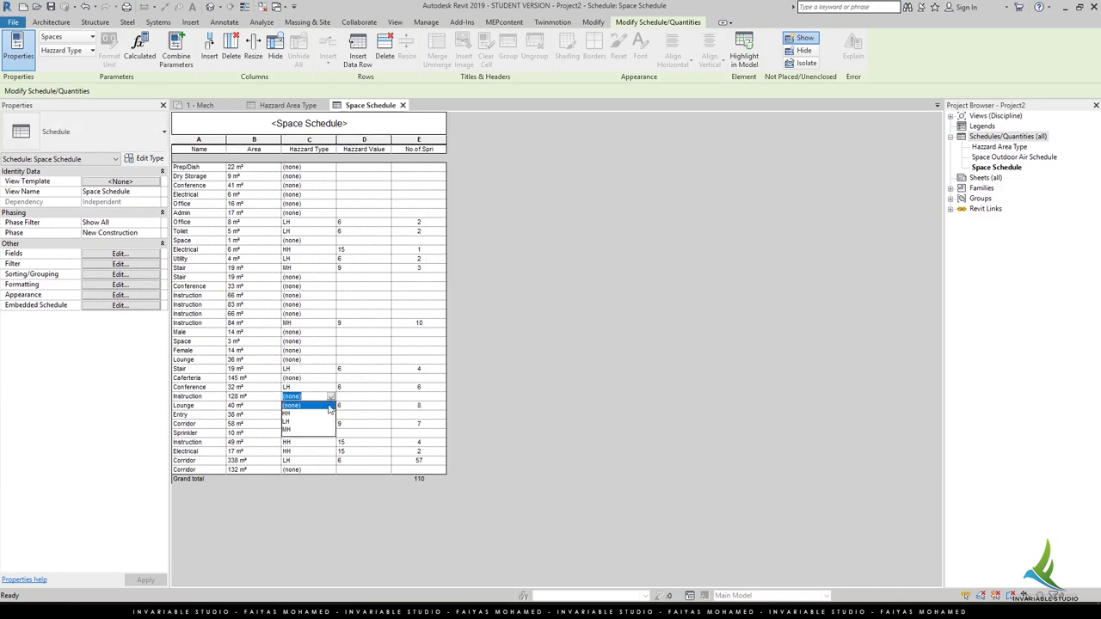
{"action": "left_click", "coordinate": [308, 422]}
{"action": "left_click", "coordinate": [327, 380]}
{"action": "left_click", "coordinate": [331, 379]}
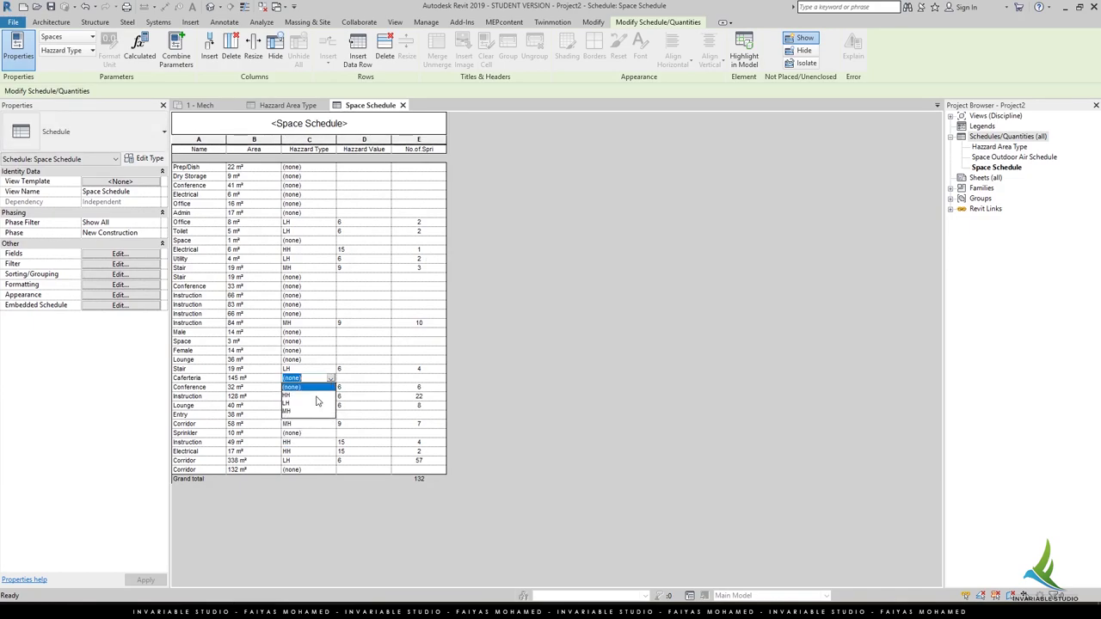
{"action": "left_click", "coordinate": [304, 411]}
Step: Set the 3 m² Space and 36 m² Lounge to MH, Female to HH, 66 m² Instruction to LH
{"action": "left_click", "coordinate": [325, 342]}
{"action": "left_click", "coordinate": [331, 341]}
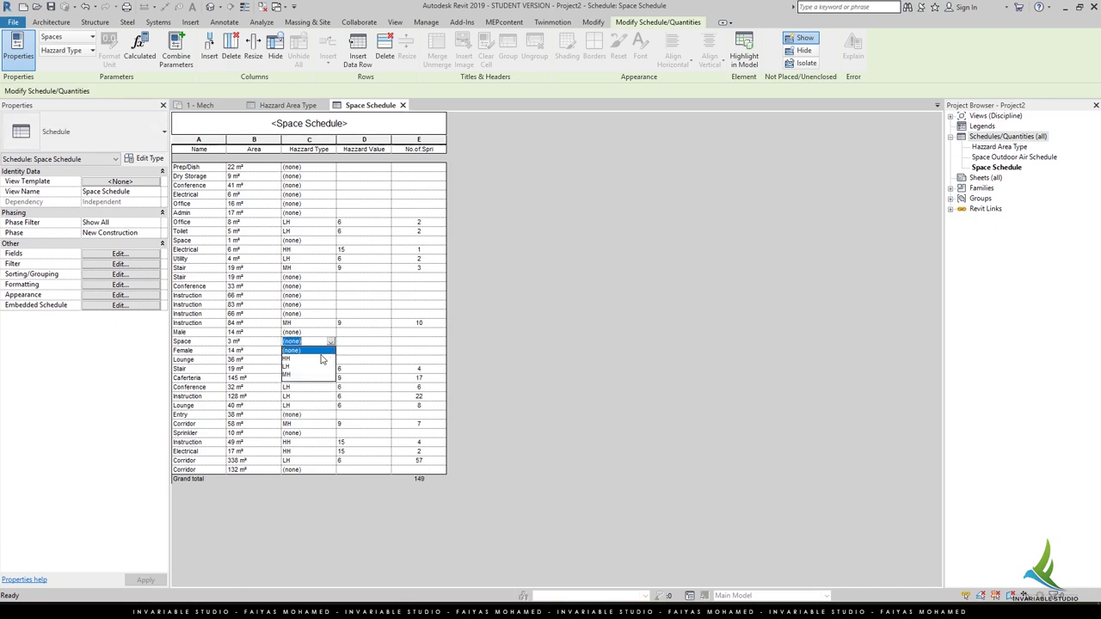
{"action": "left_click", "coordinate": [296, 375]}
{"action": "left_click", "coordinate": [331, 351]}
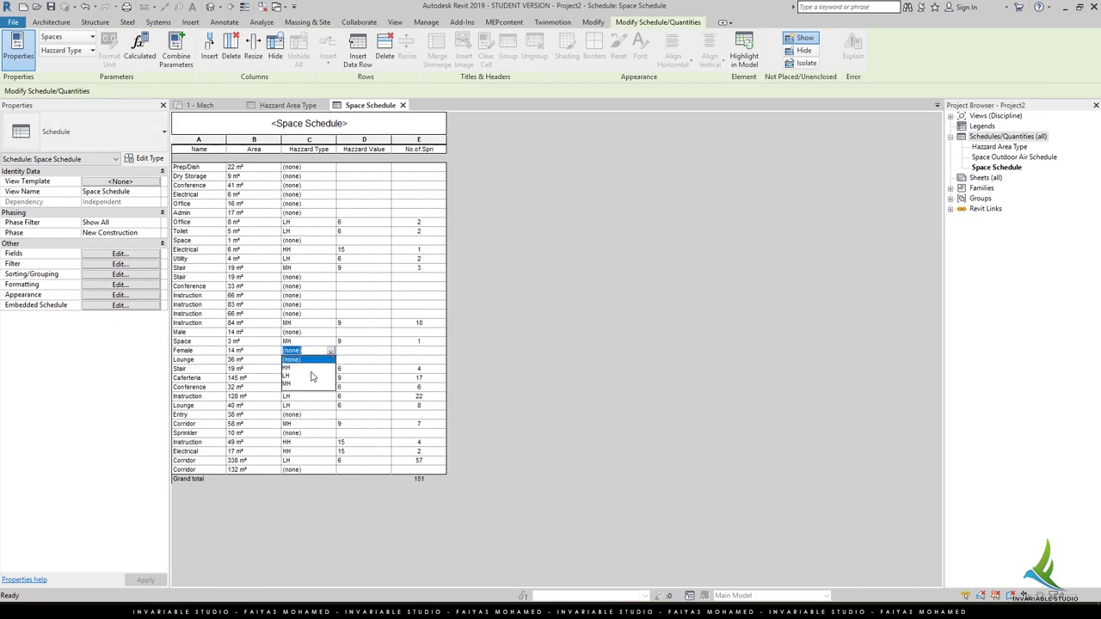
{"action": "left_click", "coordinate": [305, 369]}
{"action": "left_click", "coordinate": [317, 360]}
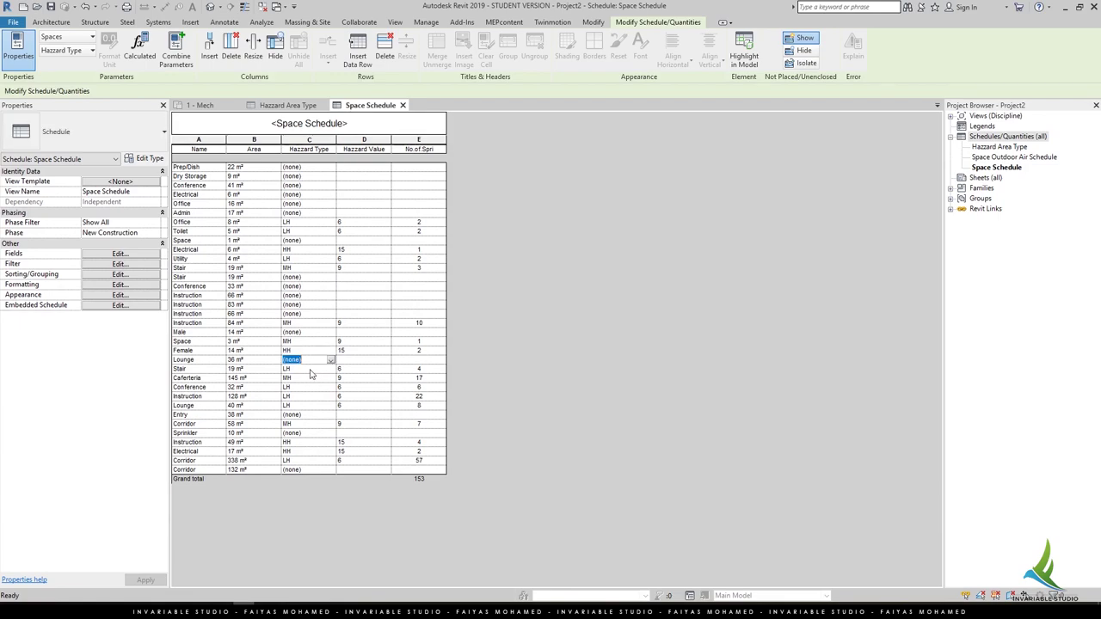
{"action": "left_click", "coordinate": [331, 360]}
{"action": "left_click", "coordinate": [291, 394]}
{"action": "left_click", "coordinate": [280, 295]}
{"action": "left_click", "coordinate": [329, 296]}
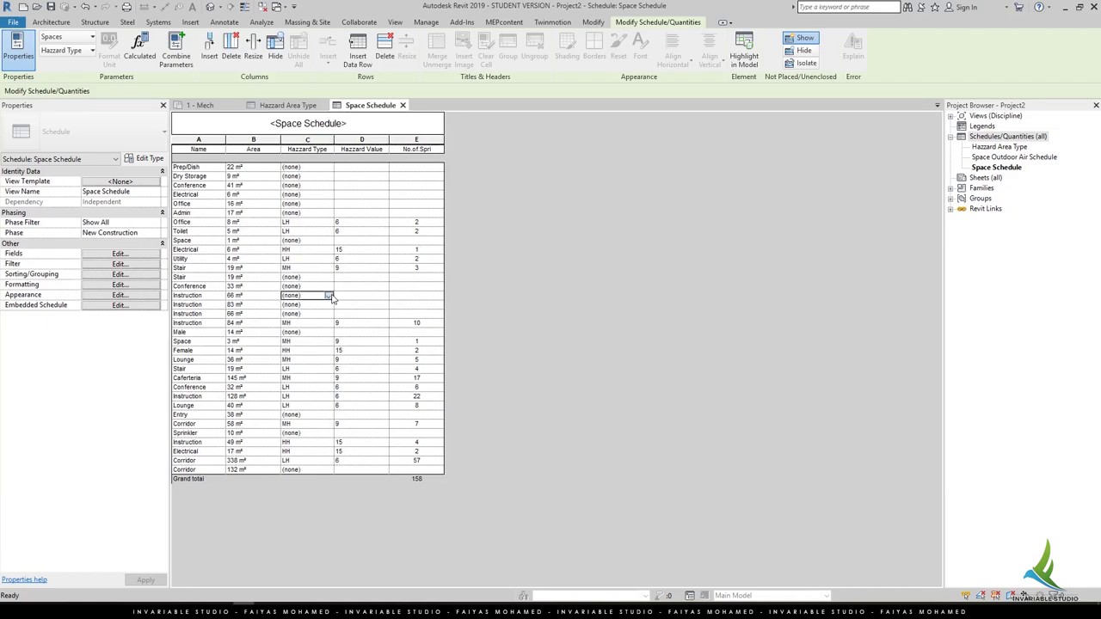
{"action": "left_click", "coordinate": [315, 320]}
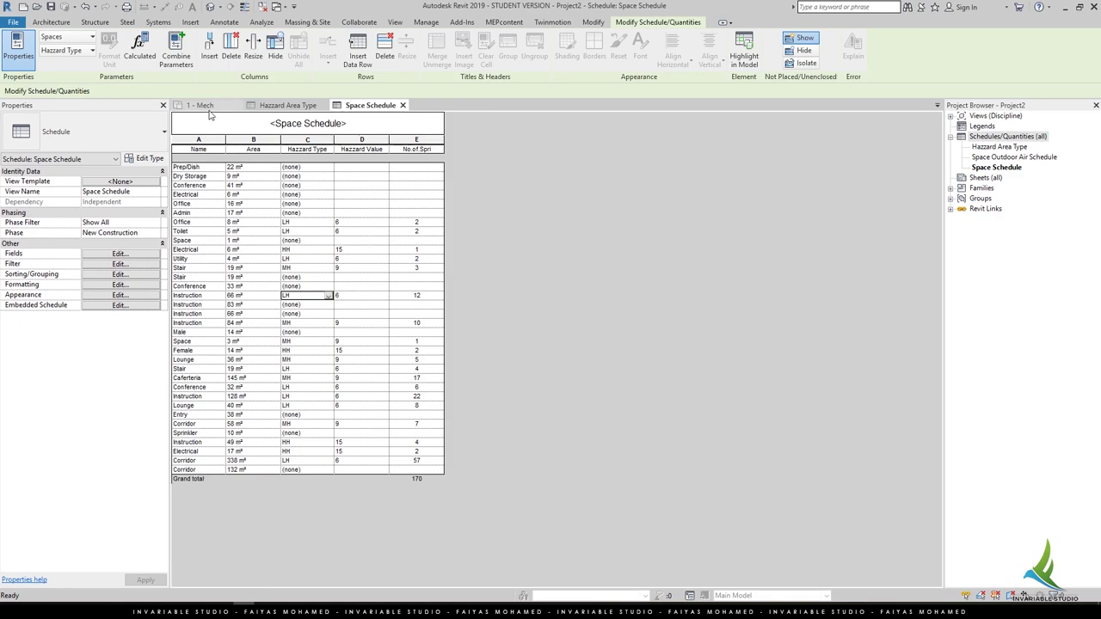
Step: Zoom and pan the 1 - Mech floor plan to inspect south wing spaces around grid rows D–J
{"action": "scroll", "coordinate": [659, 318], "scroll_direction": "up", "scroll_amount": 2}
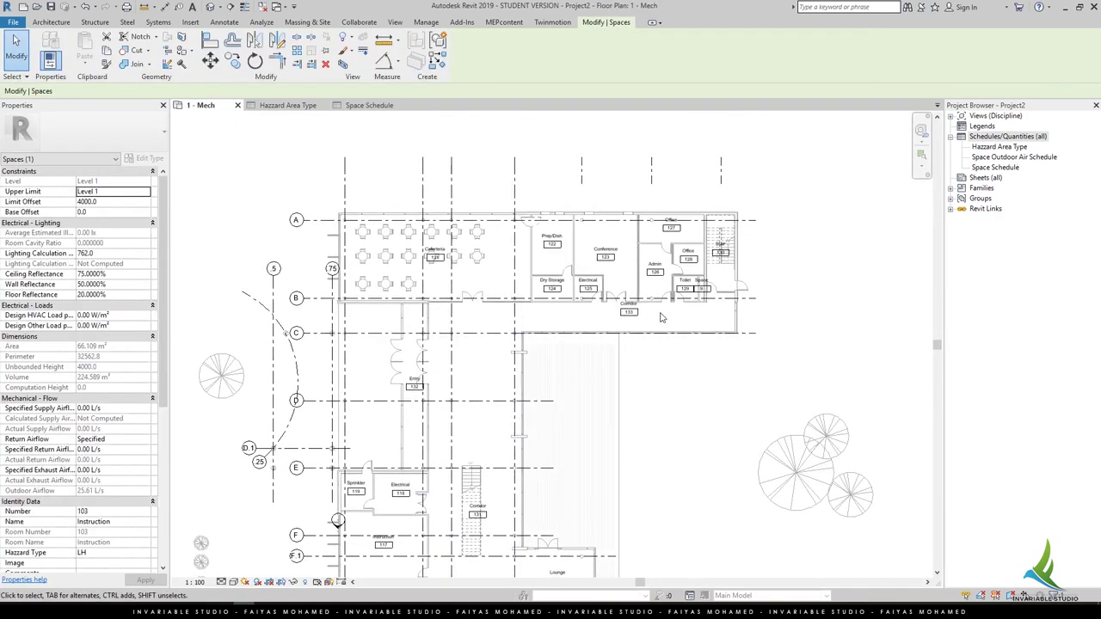
{"action": "scroll", "coordinate": [661, 346], "scroll_direction": "up", "scroll_amount": 2}
{"action": "scroll", "coordinate": [661, 346], "scroll_direction": "down", "scroll_amount": 2}
{"action": "scroll", "coordinate": [697, 379], "scroll_direction": "down", "scroll_amount": 2}
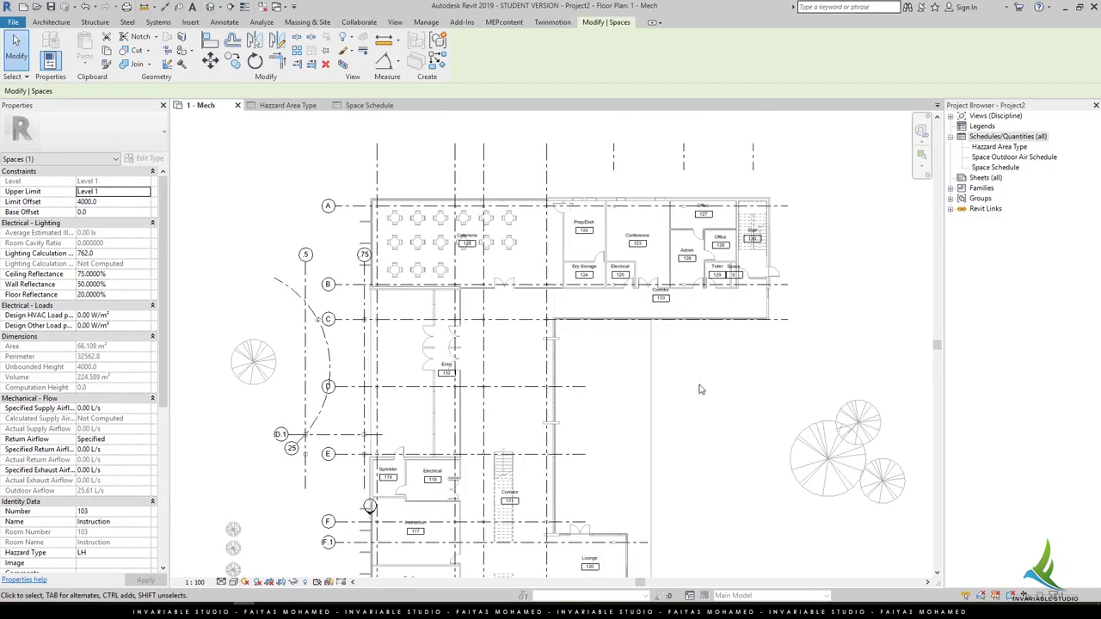
{"action": "scroll", "coordinate": [693, 400], "scroll_direction": "up", "scroll_amount": 2}
{"action": "scroll", "coordinate": [693, 400], "scroll_direction": "down", "scroll_amount": 2}
{"action": "scroll", "coordinate": [806, 541], "scroll_direction": "up", "scroll_amount": 2}
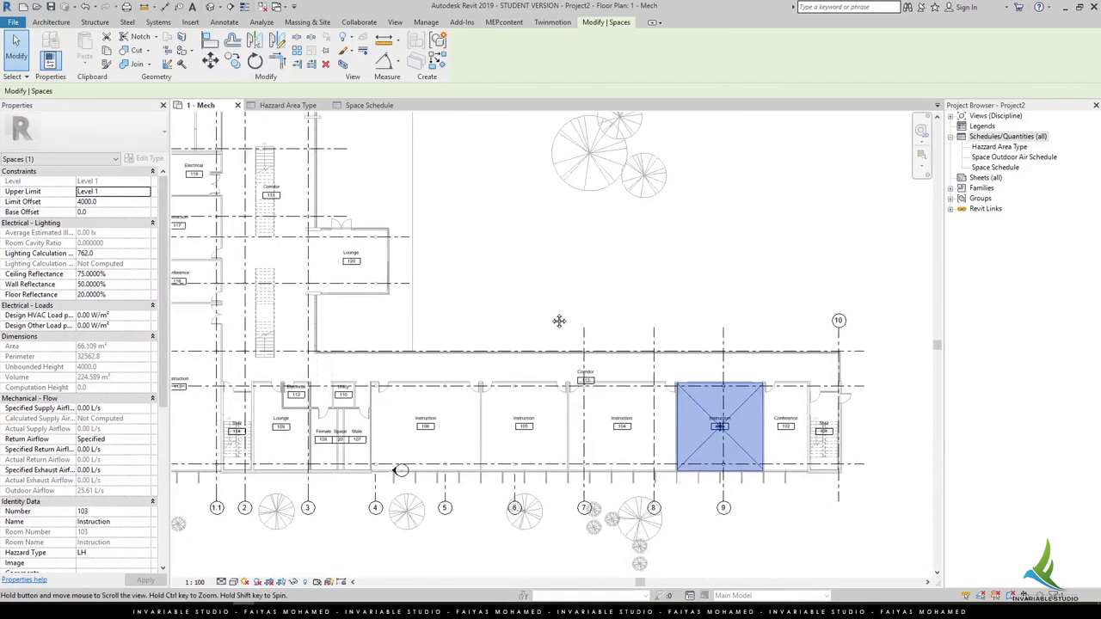
{"action": "left_click", "coordinate": [828, 544]}
{"action": "middle_click_drag", "start_coordinate": [389, 449], "coordinate": [512, 497]}
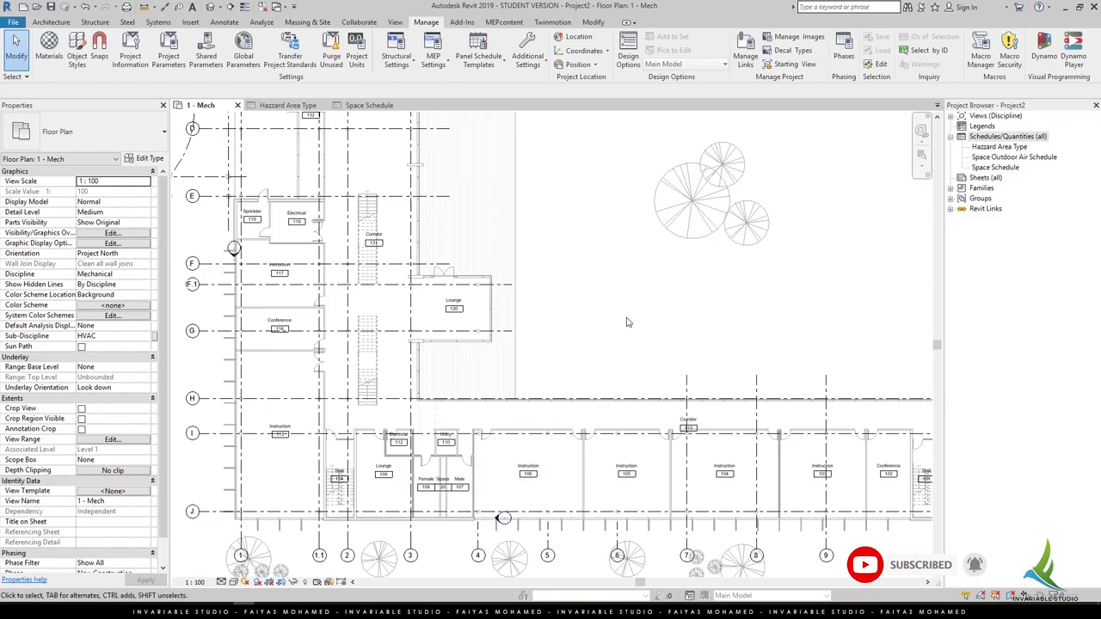
{"action": "mouse_move", "coordinate": [688, 351]}
{"action": "middle_mouse_down"}
{"action": "mouse_move", "coordinate": [566, 338]}
{"action": "mouse_move", "coordinate": [712, 333]}
{"action": "middle_mouse_up"}
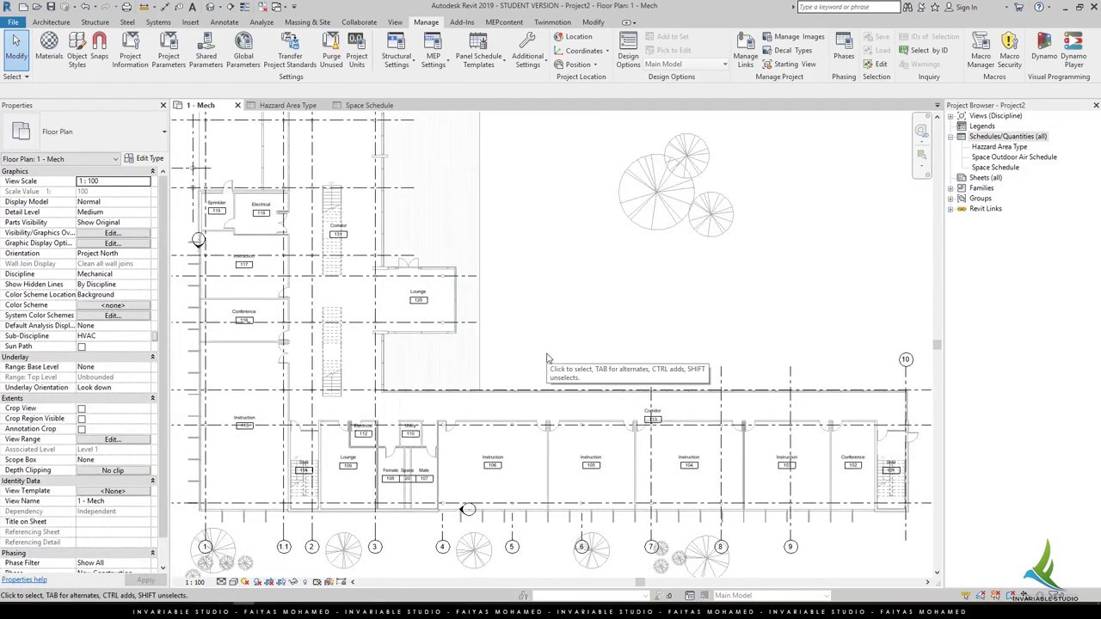